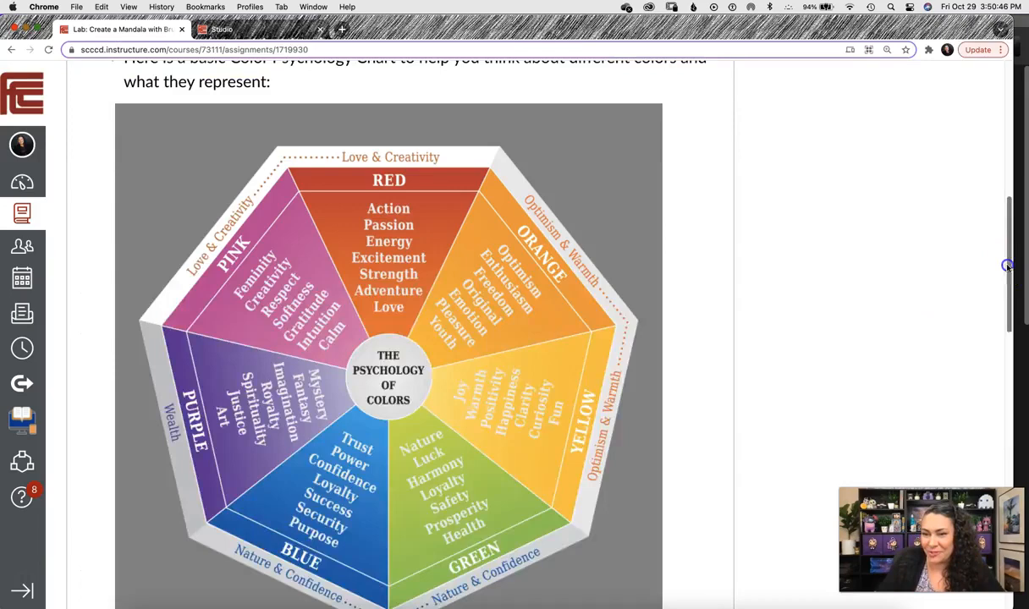
Narrow the Chrome window with the Canvas mandala lab so Photoshop's home screen shows beside it.
{"action": "left_click", "coordinate": [1008, 267]}
{"action": "left_click_drag", "start_coordinate": [1012, 270], "coordinate": [315, 391]}
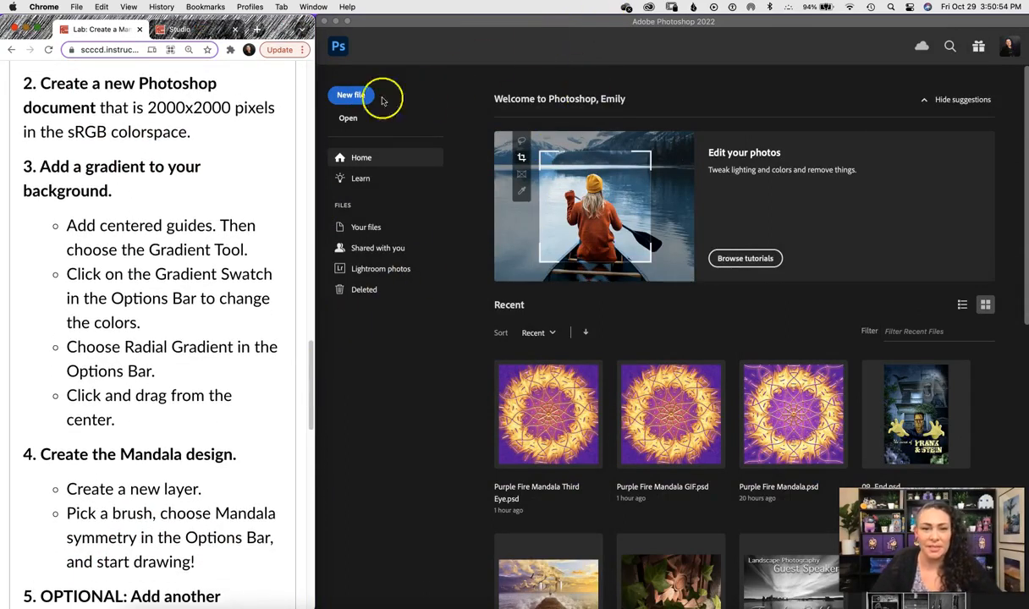
Create a new 2000×2000 px, 100 ppi sRGB IEC61966-2.1 document named after the student.
{"action": "left_click", "coordinate": [355, 98]}
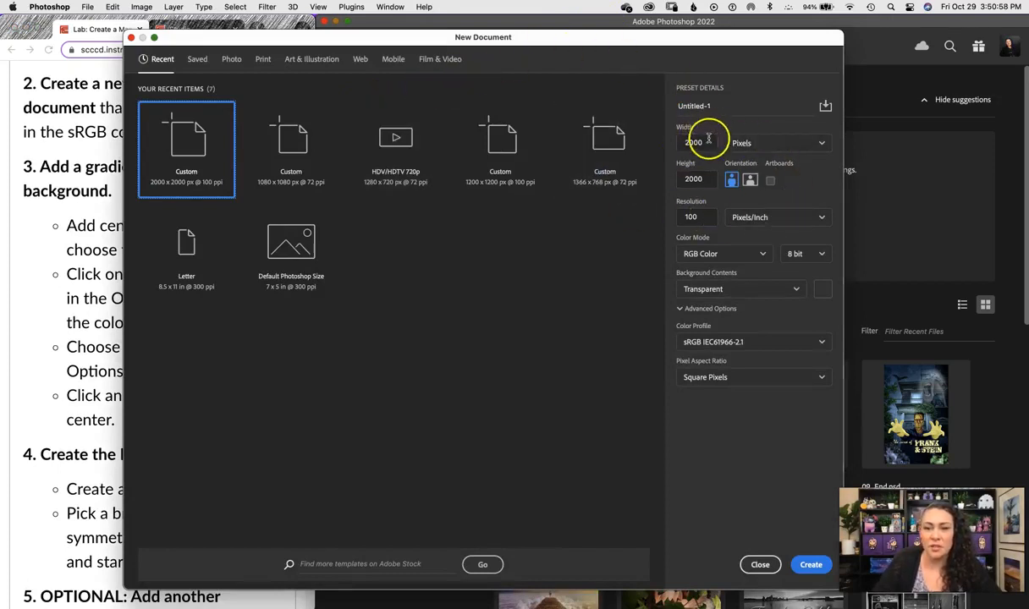
{"action": "left_click_drag", "start_coordinate": [692, 143], "coordinate": [680, 145]}
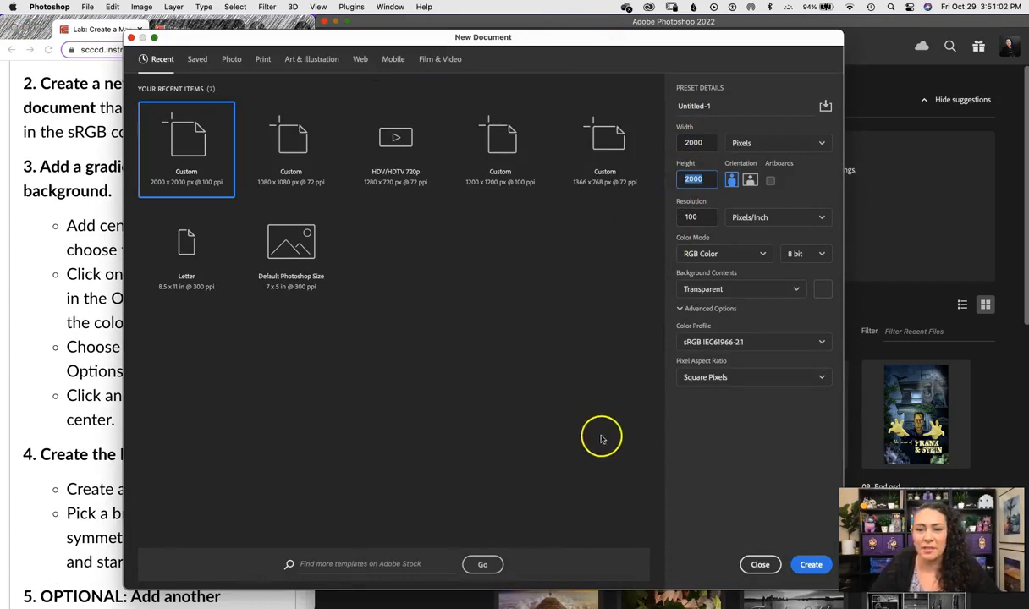
{"action": "left_click", "coordinate": [704, 217]}
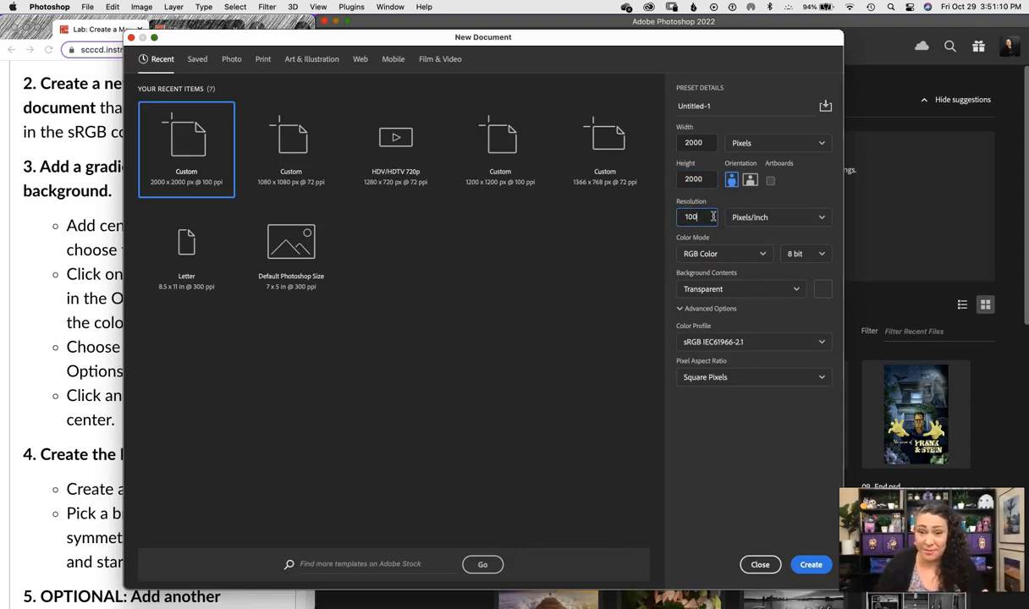
{"action": "left_click", "coordinate": [724, 107]}
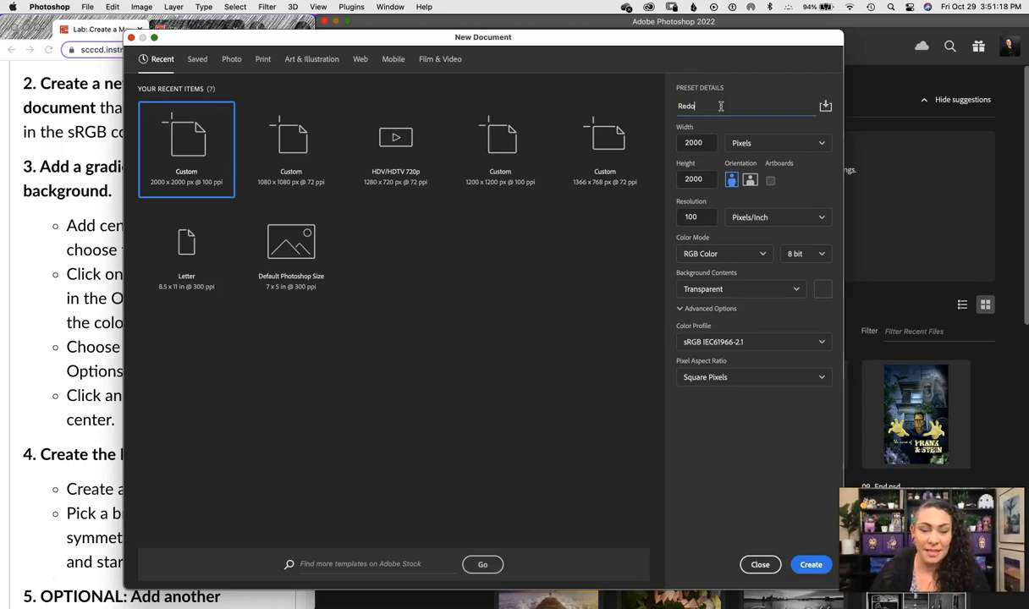
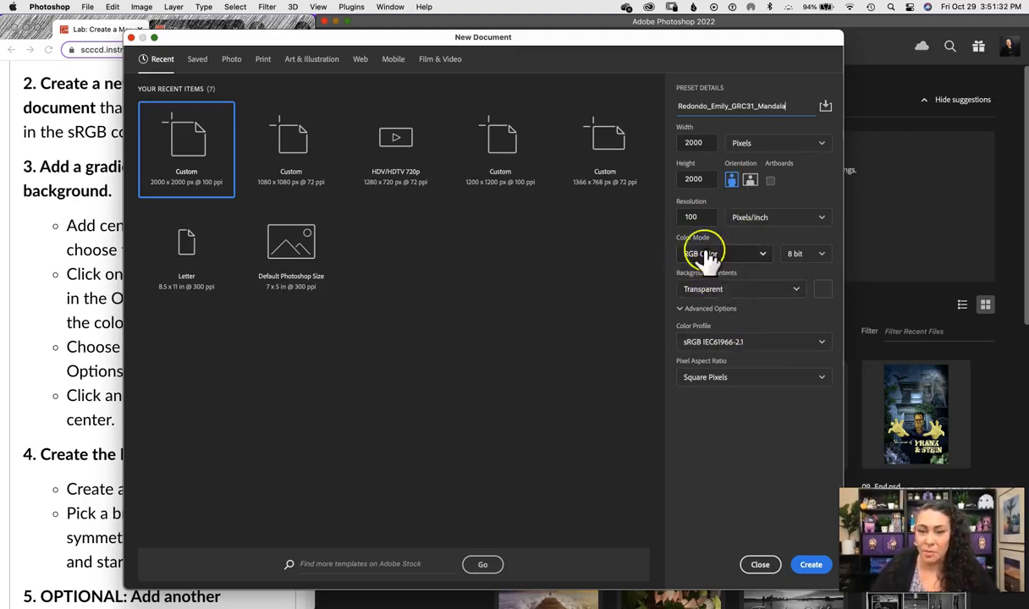
{"action": "left_click", "coordinate": [820, 343]}
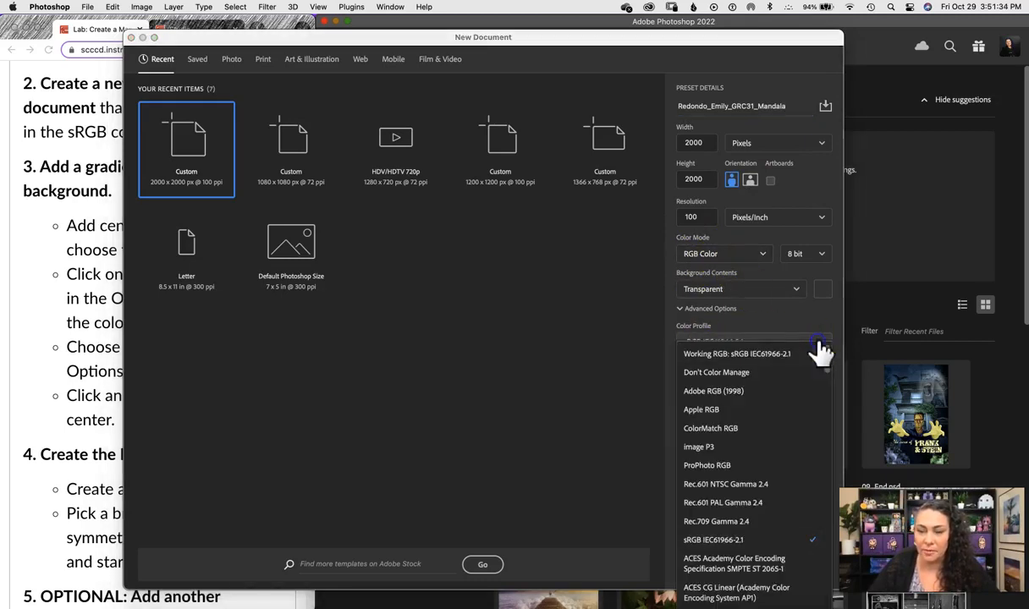
{"action": "left_click", "coordinate": [743, 542]}
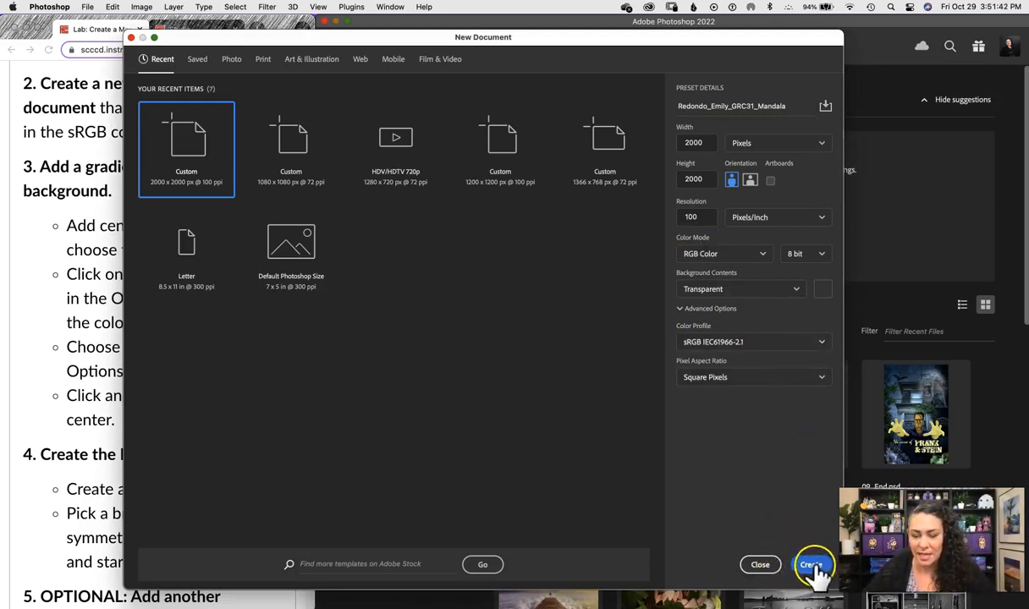
{"action": "left_click", "coordinate": [811, 565]}
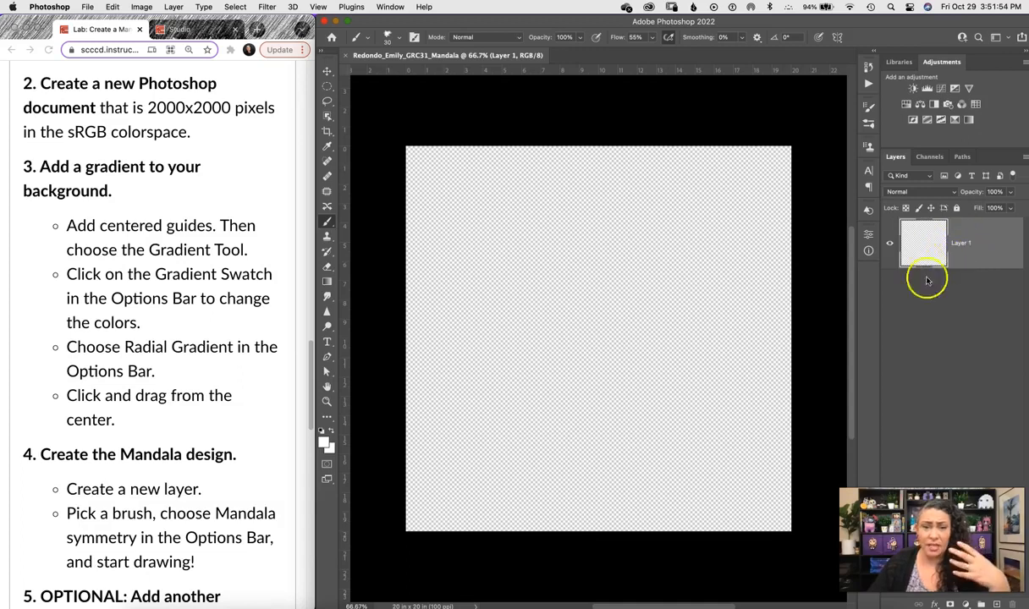
Rename Layer 1 to Gradient.
{"action": "double_click", "coordinate": [961, 245]}
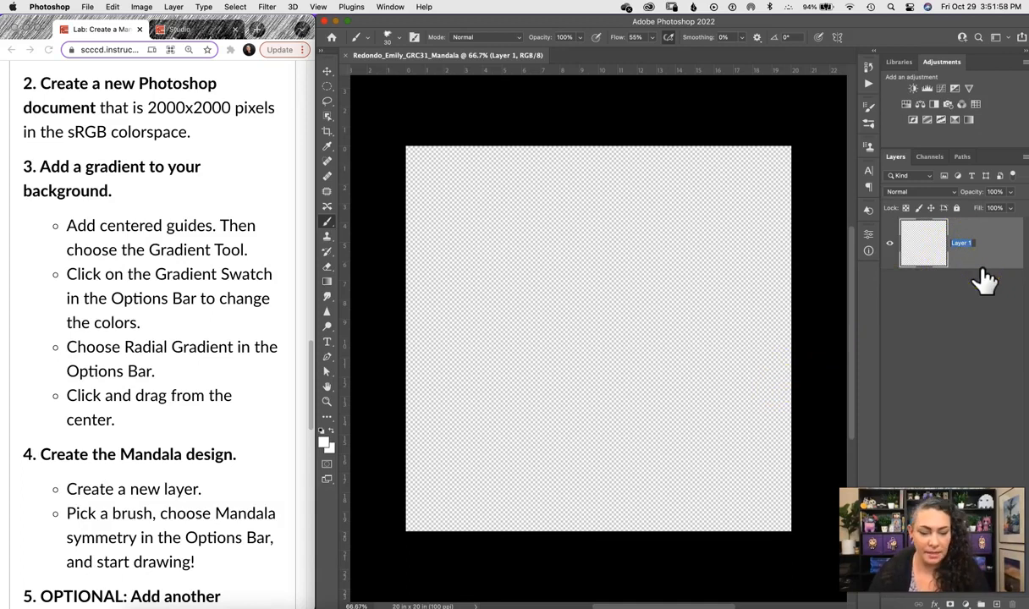
{"action": "type", "text": "Gradient"}
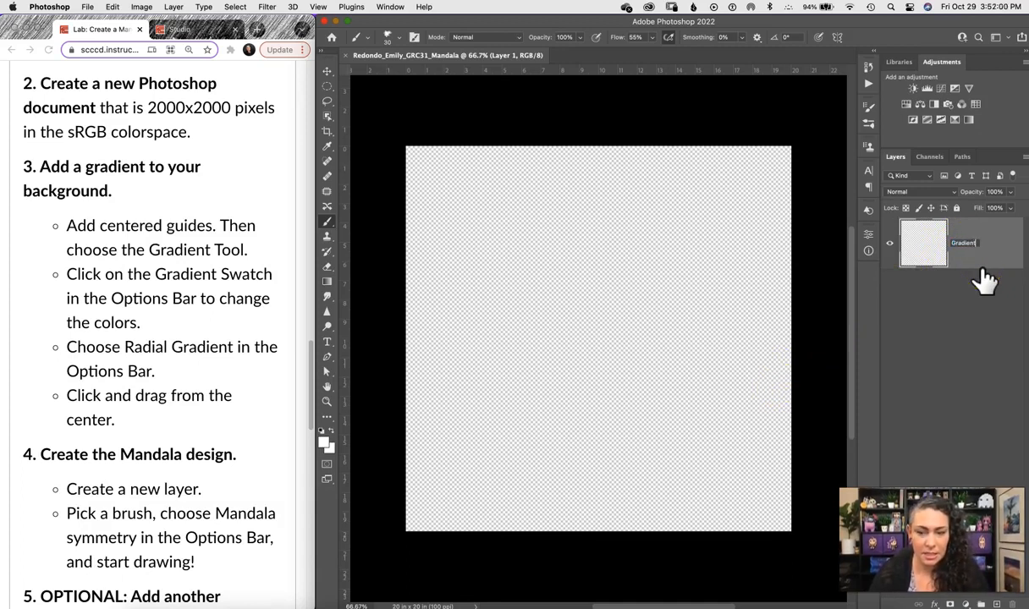
{"action": "left_click", "coordinate": [912, 408]}
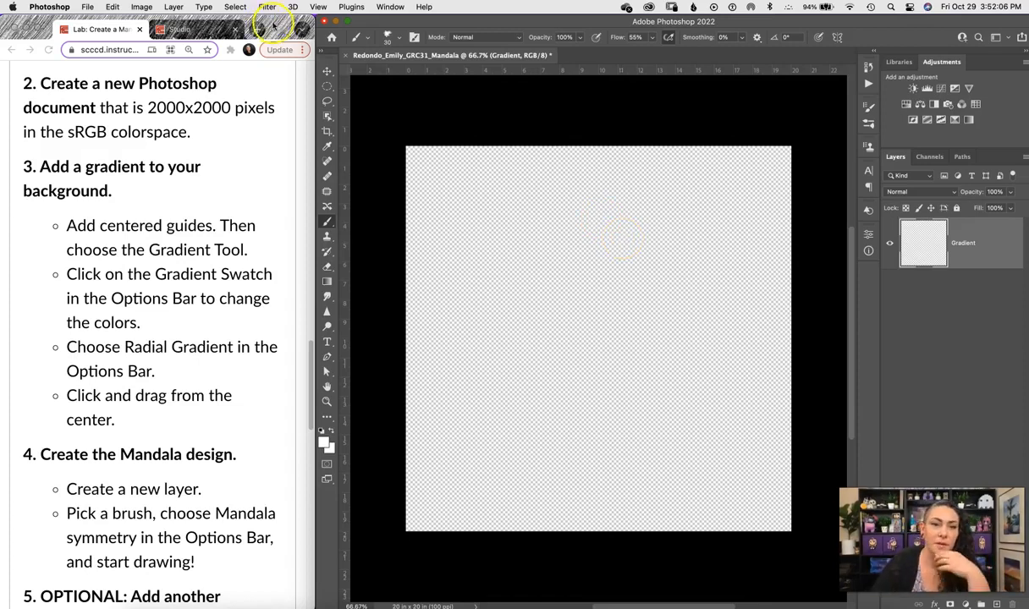
Add a guide layout of 2 centred columns and 2 rows.
{"action": "left_click", "coordinate": [318, 7]}
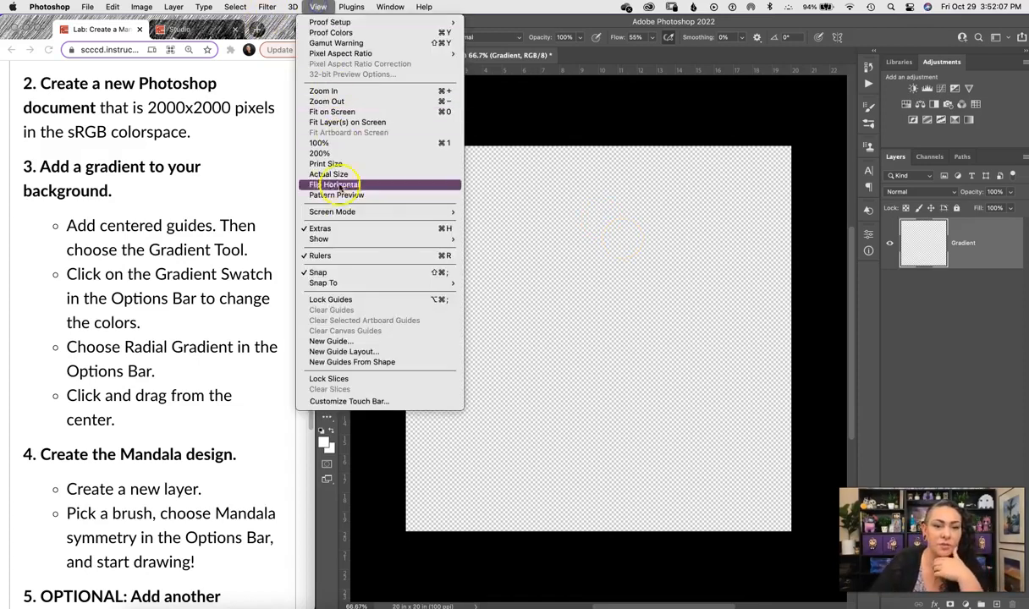
{"action": "left_click", "coordinate": [377, 351]}
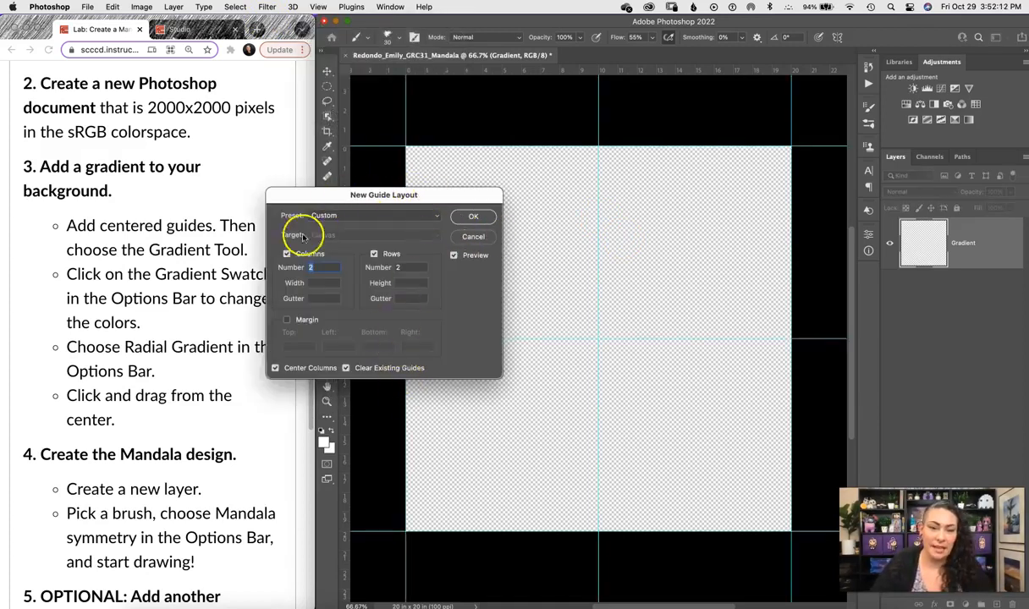
{"action": "type", "text": "4"}
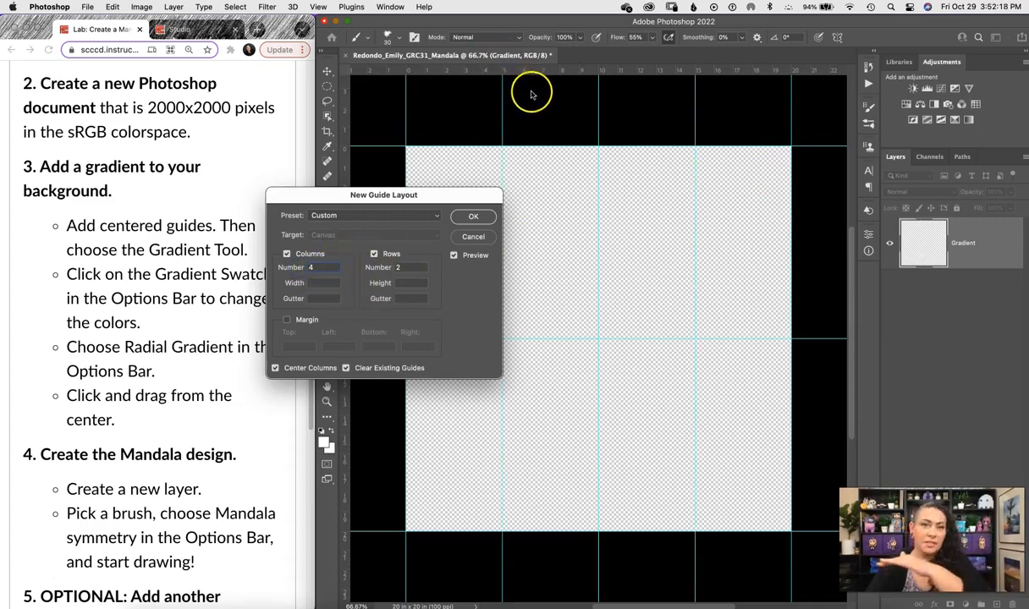
{"action": "double_click", "coordinate": [324, 267]}
{"action": "type", "text": "2"}
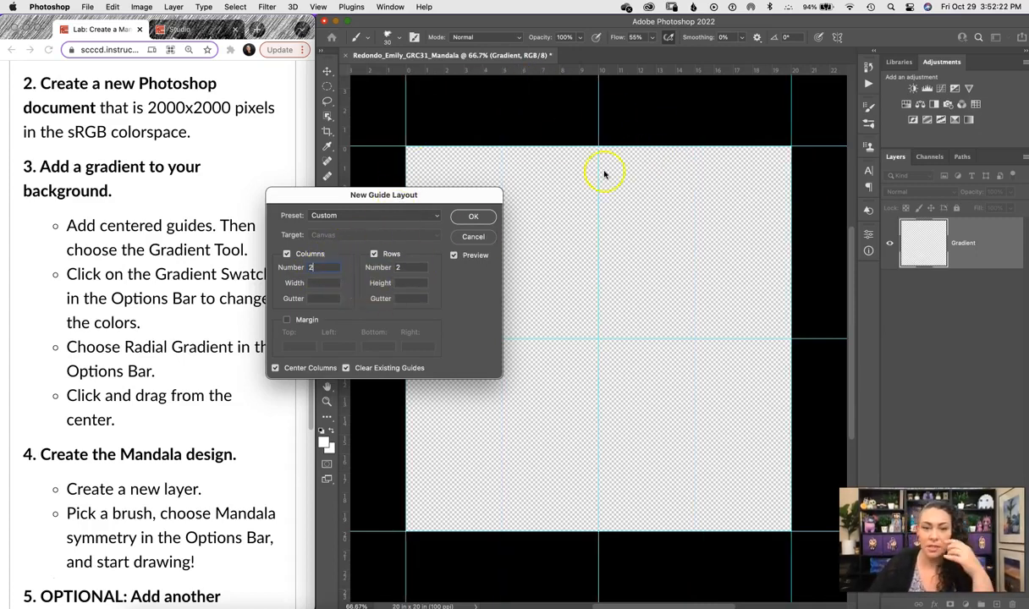
{"action": "left_click", "coordinate": [275, 369]}
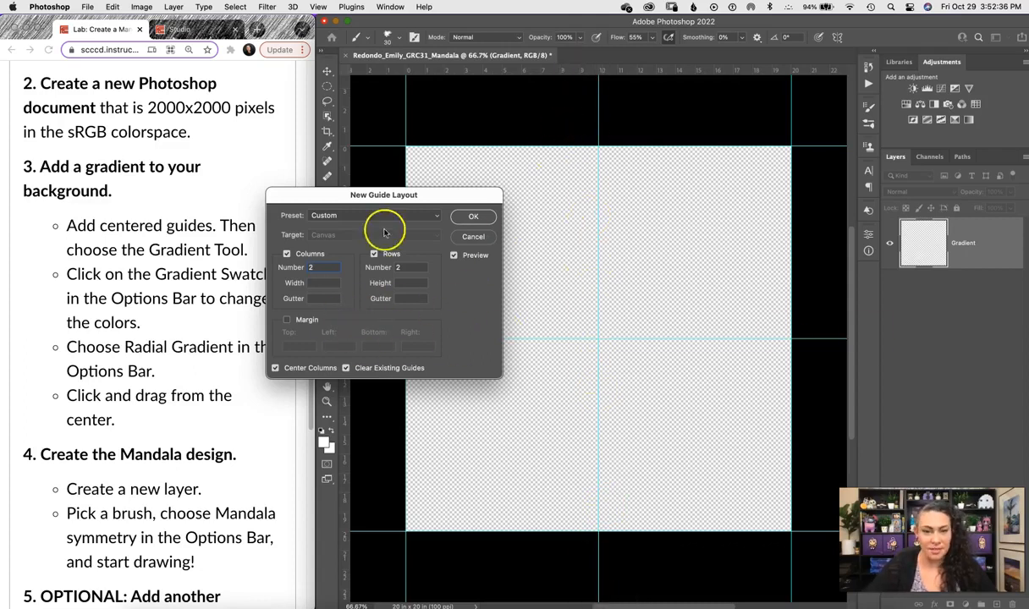
{"action": "left_click", "coordinate": [473, 217]}
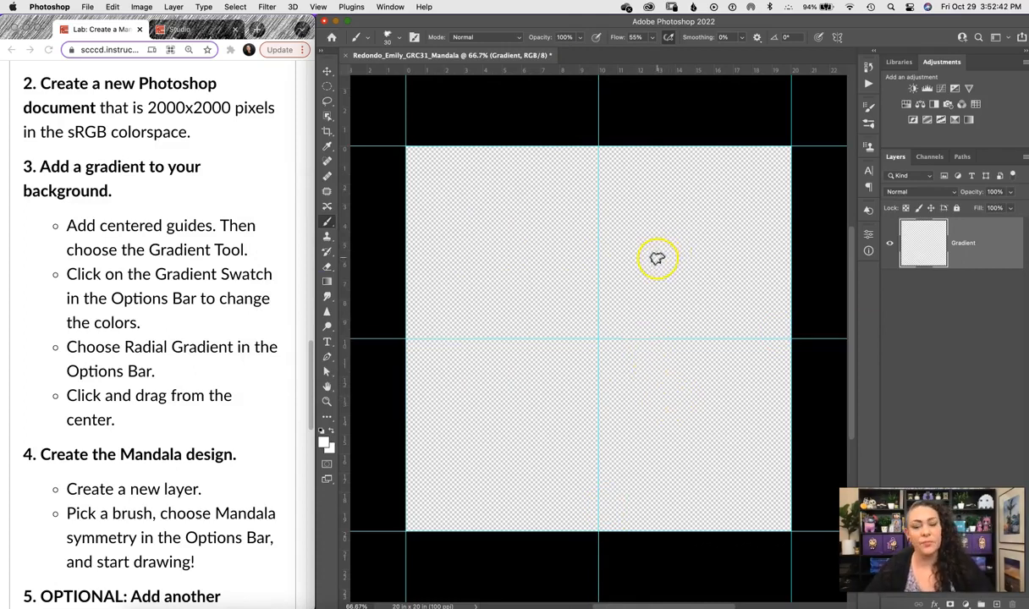
Select the Gradient Tool and open the Blues presets in the Gradient Editor.
{"action": "key", "text": "g"}
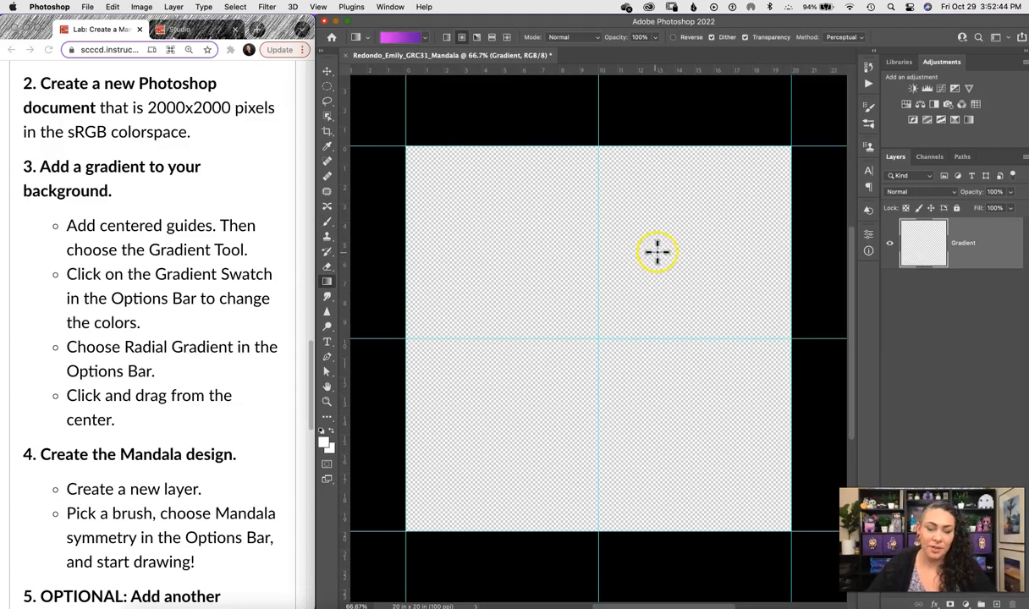
{"action": "left_click", "coordinate": [401, 40]}
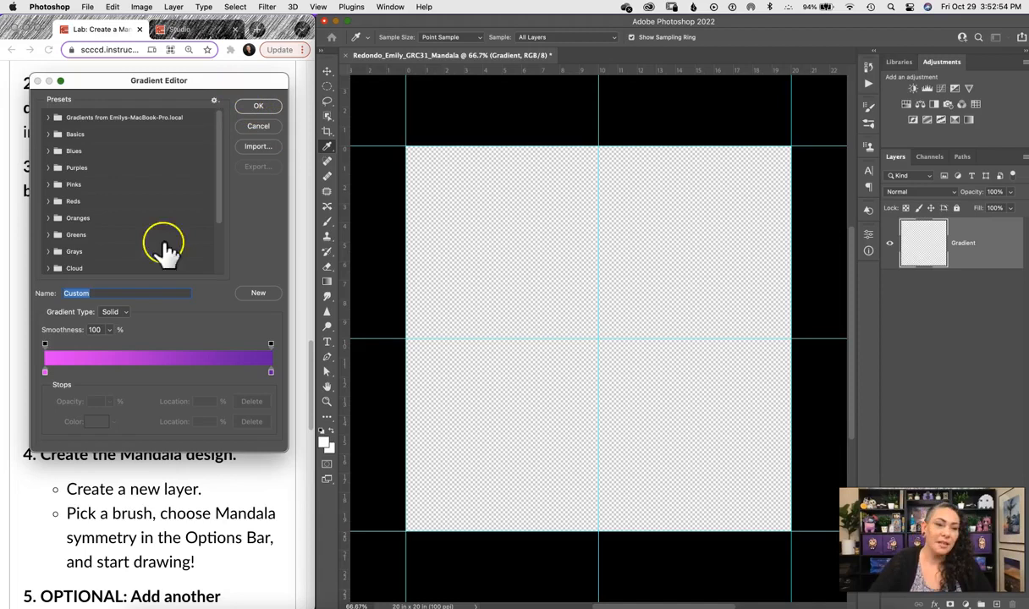
{"action": "mouse_move", "coordinate": [219, 138]}
{"action": "left_mouse_down"}
{"action": "mouse_move", "coordinate": [219, 214]}
{"action": "mouse_move", "coordinate": [220, 126]}
{"action": "left_mouse_up"}
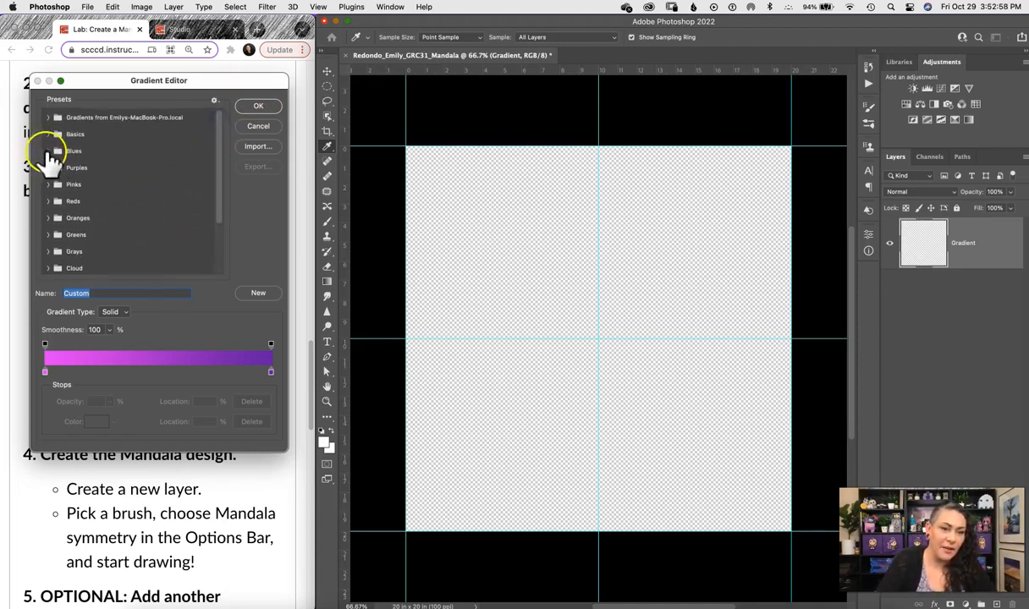
{"action": "left_click", "coordinate": [49, 150]}
{"action": "left_click_drag", "start_coordinate": [218, 154], "coordinate": [226, 198]}
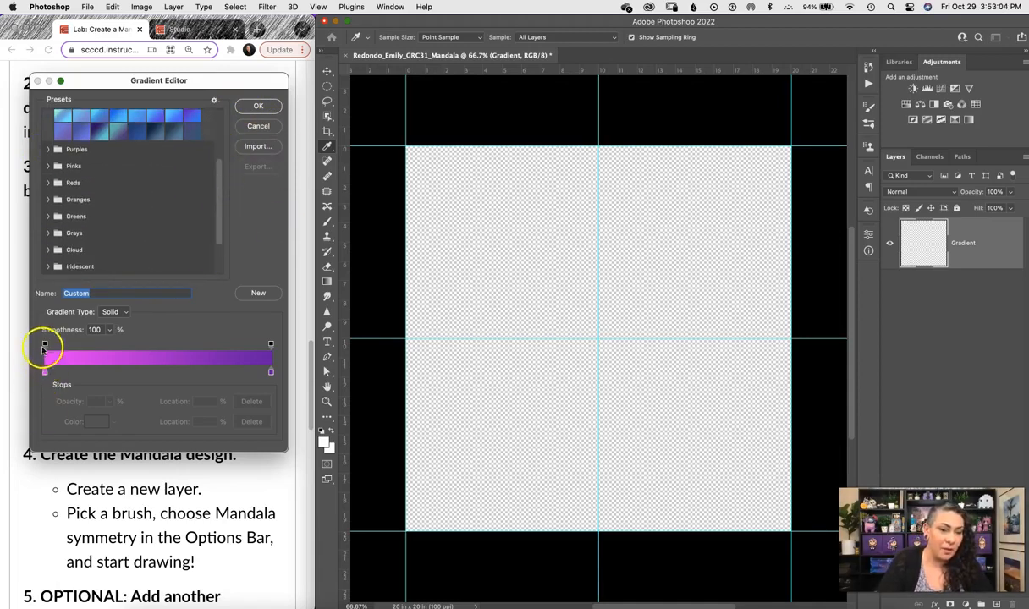
Set the gradient's left colour stop to teal #2ddbd1.
{"action": "left_click", "coordinate": [45, 373]}
{"action": "left_click", "coordinate": [45, 374]}
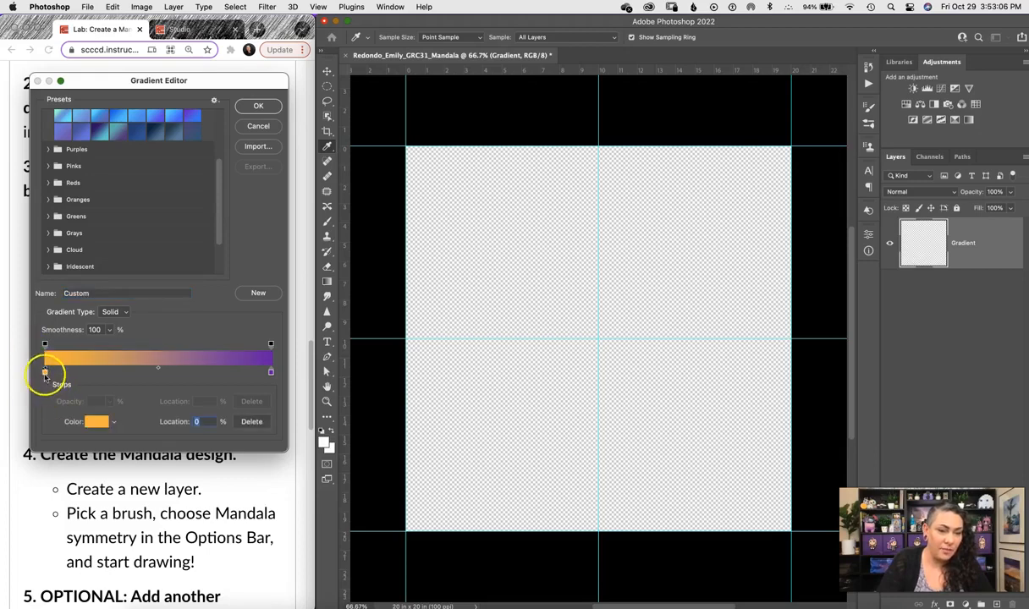
{"action": "left_click", "coordinate": [97, 423]}
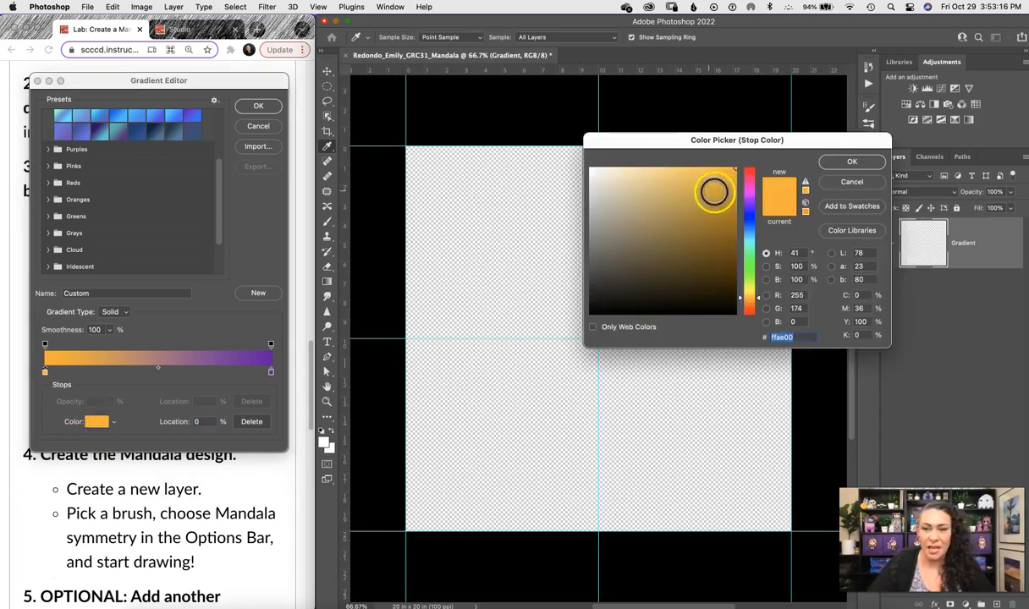
{"action": "left_click", "coordinate": [645, 189]}
{"action": "left_click_drag", "start_coordinate": [757, 298], "coordinate": [745, 243]}
{"action": "left_click", "coordinate": [707, 188]}
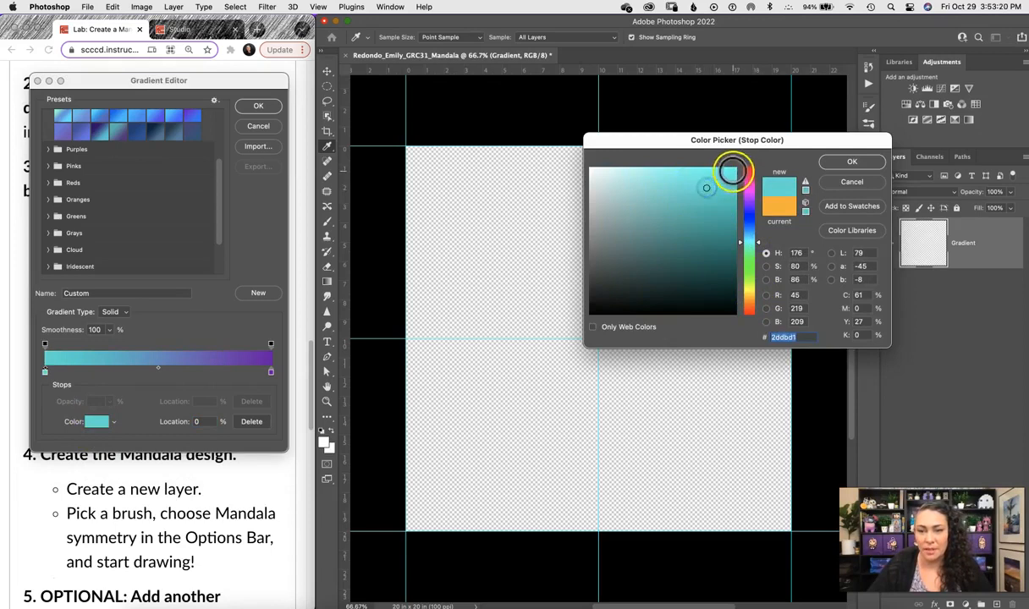
{"action": "left_click", "coordinate": [852, 162]}
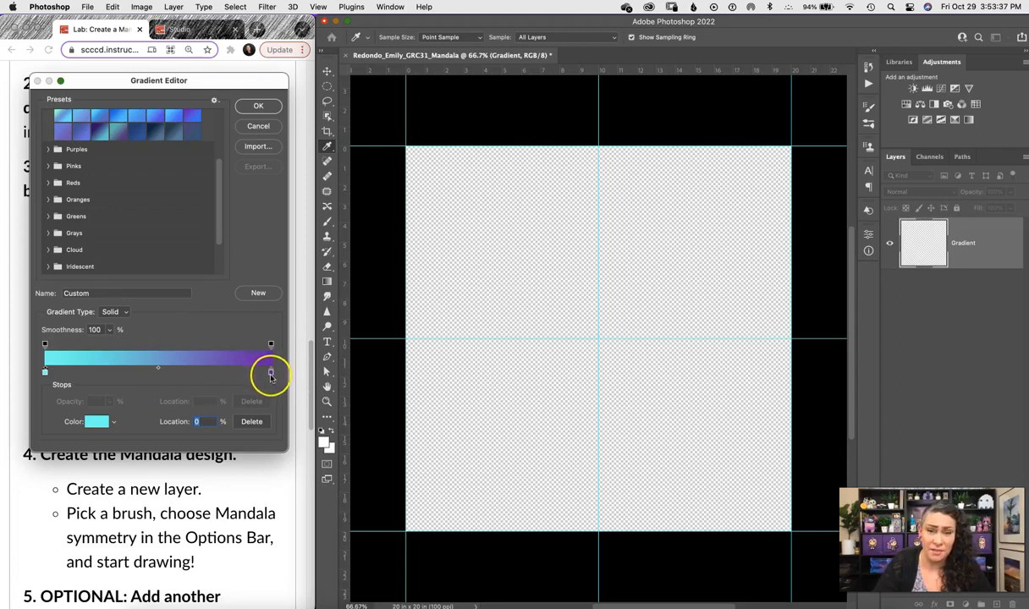
Make the gradient run from pink to purple, removing extra stops, with its midpoint at 45%.
{"action": "left_click", "coordinate": [193, 373]}
{"action": "left_click", "coordinate": [102, 373]}
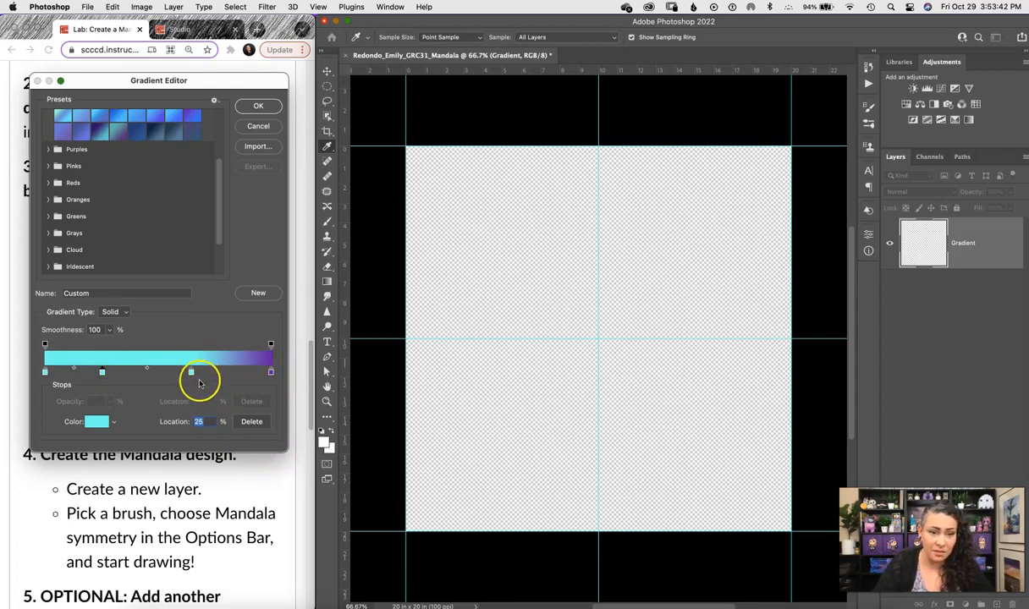
{"action": "left_click_drag", "start_coordinate": [192, 376], "coordinate": [192, 412]}
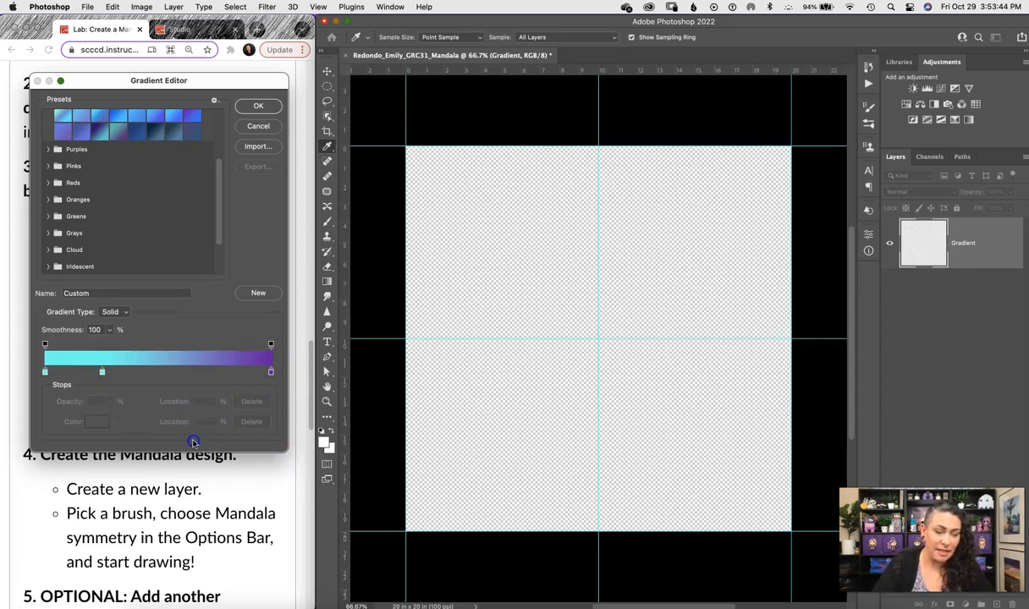
{"action": "left_click_drag", "start_coordinate": [101, 373], "coordinate": [101, 430]}
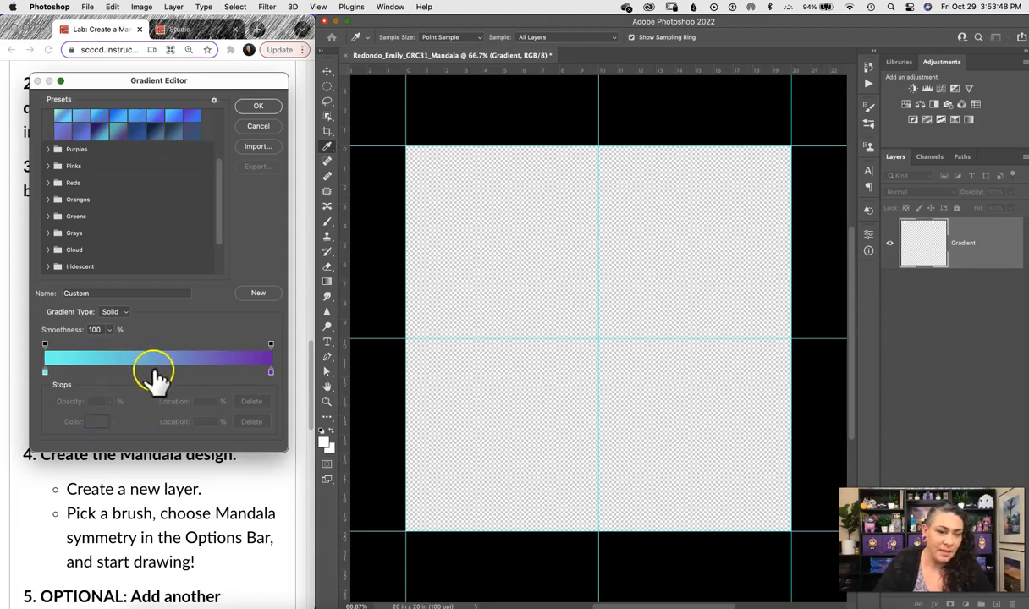
{"action": "left_click", "coordinate": [44, 373]}
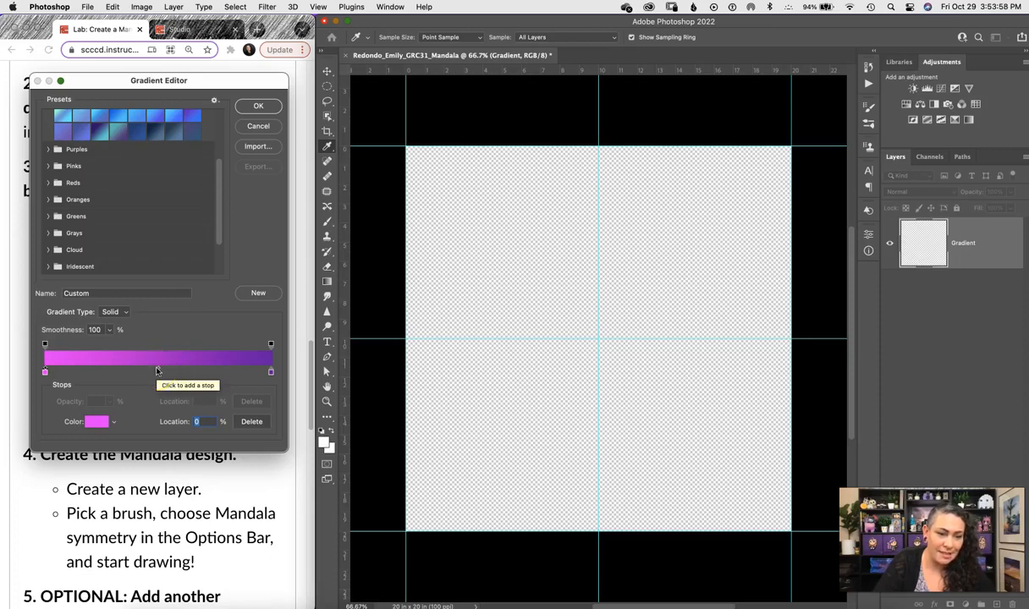
{"action": "left_click_drag", "start_coordinate": [156, 371], "coordinate": [134, 384]}
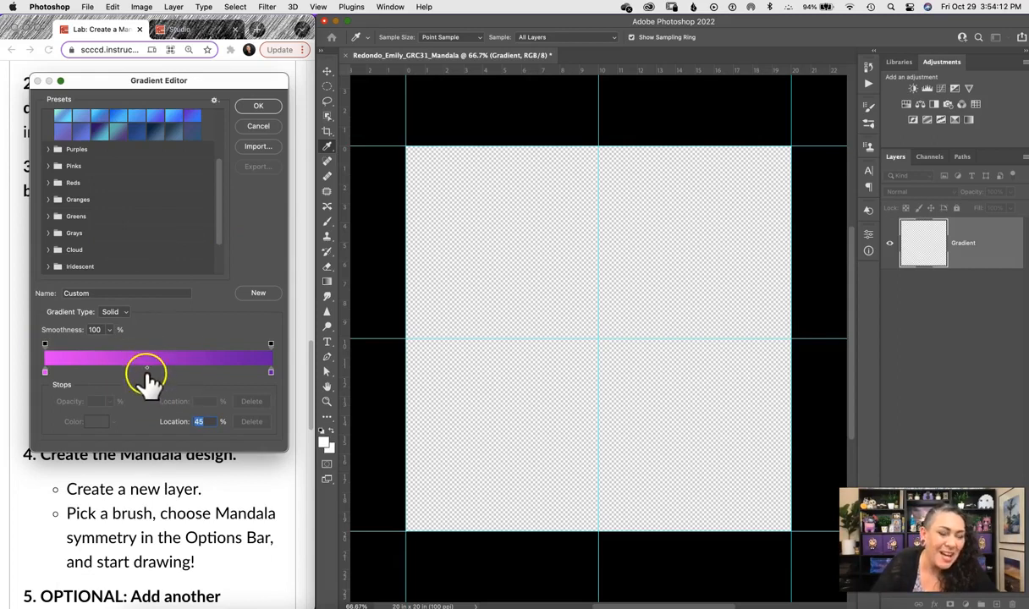
{"action": "left_click", "coordinate": [258, 107]}
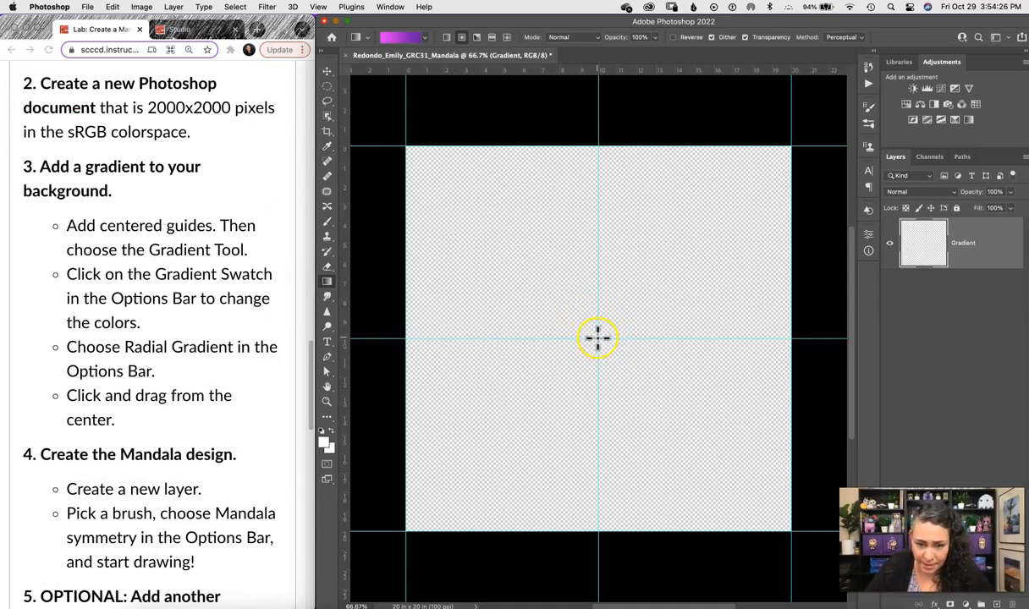
Fill the Gradient layer with a radial pink-to-purple gradient drawn out from the canvas centre.
{"action": "left_click_drag", "start_coordinate": [599, 339], "coordinate": [789, 150]}
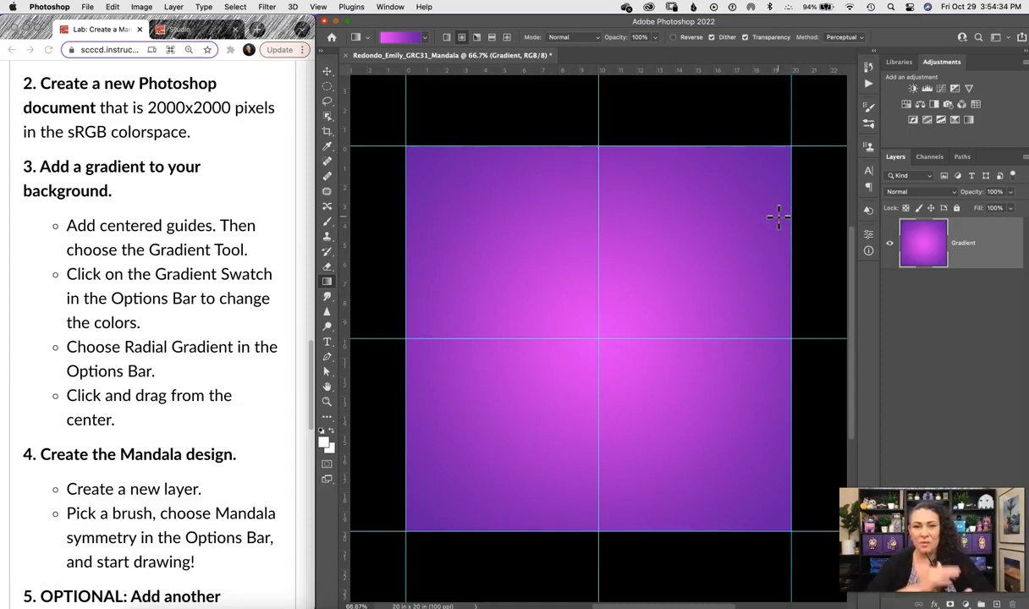
{"action": "left_click", "coordinate": [400, 42]}
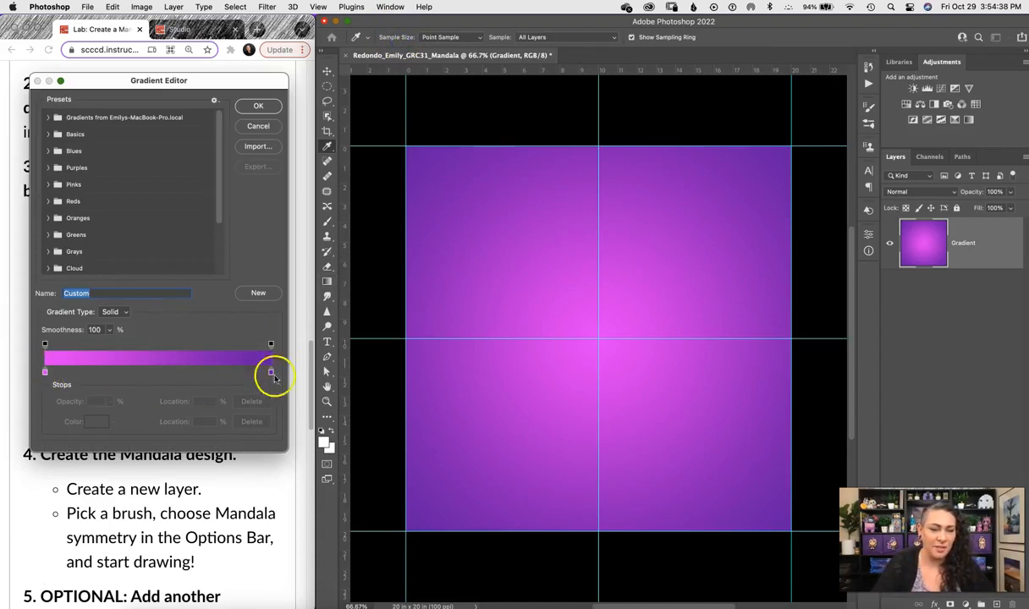
{"action": "left_click", "coordinate": [258, 106]}
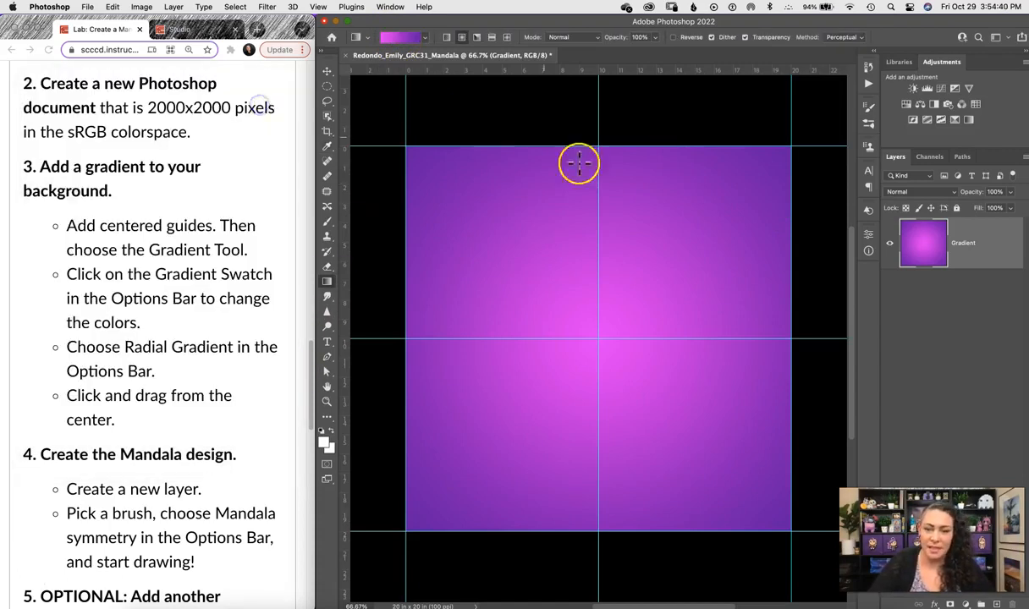
{"action": "left_click_drag", "start_coordinate": [597, 338], "coordinate": [597, 339]}
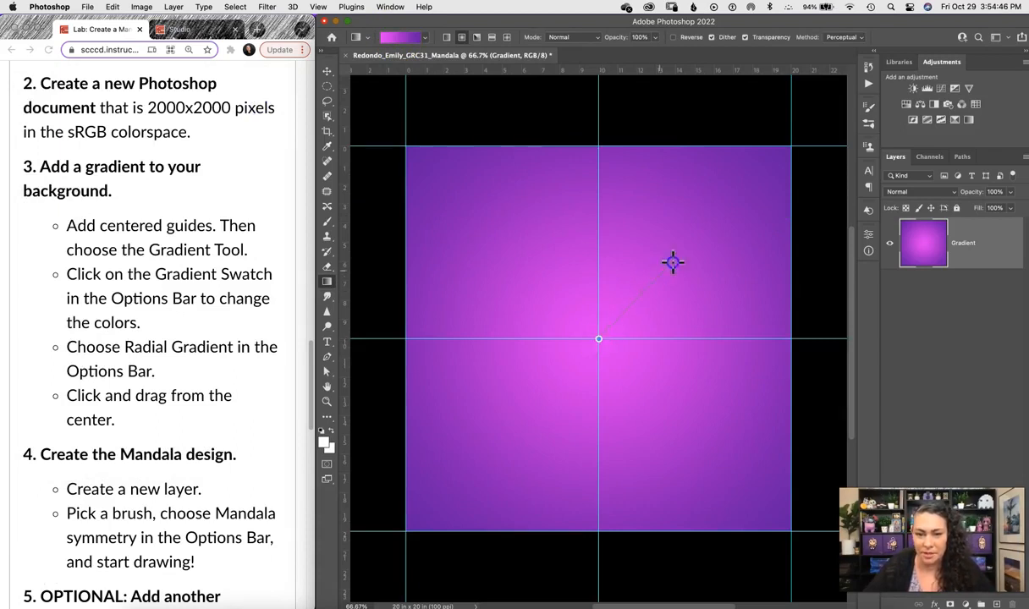
{"action": "left_click_drag", "start_coordinate": [693, 243], "coordinate": [692, 244]}
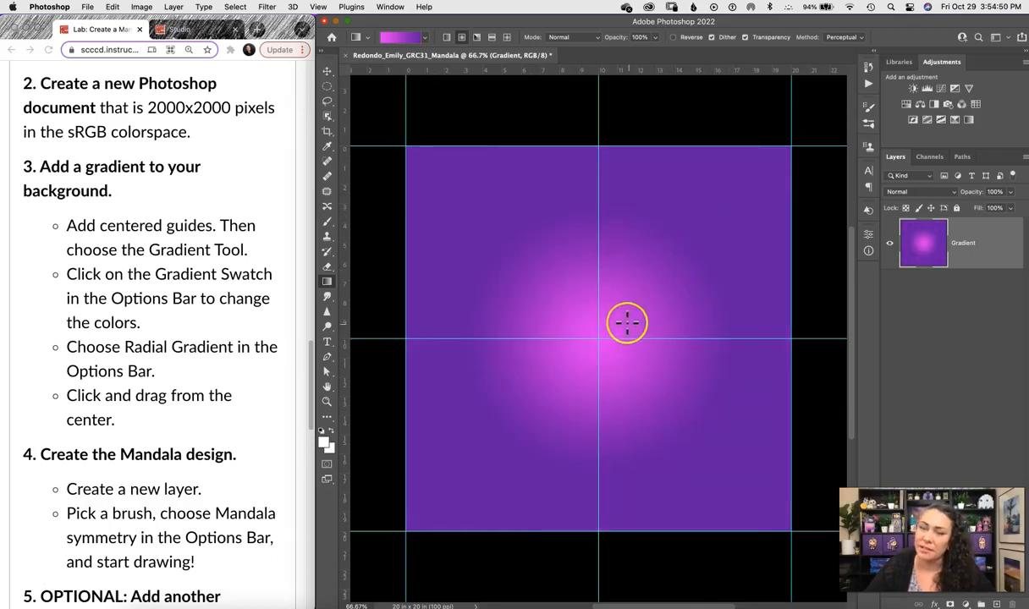
{"action": "left_click_drag", "start_coordinate": [598, 338], "coordinate": [735, 205]}
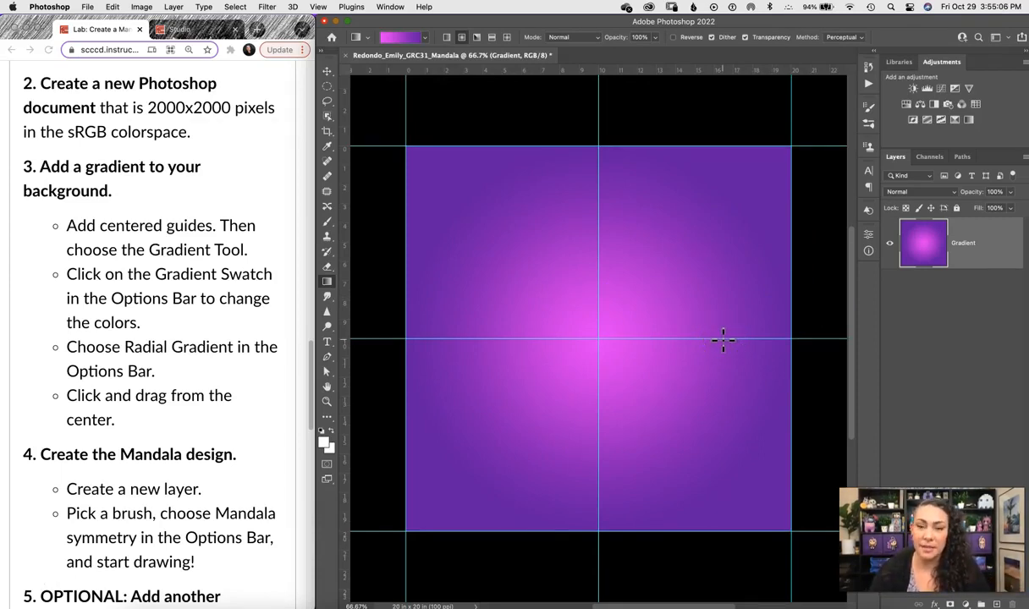
Hide the guides and add a new empty Layer 1 above Gradient.
{"action": "key", "text": "super+semicolon"}
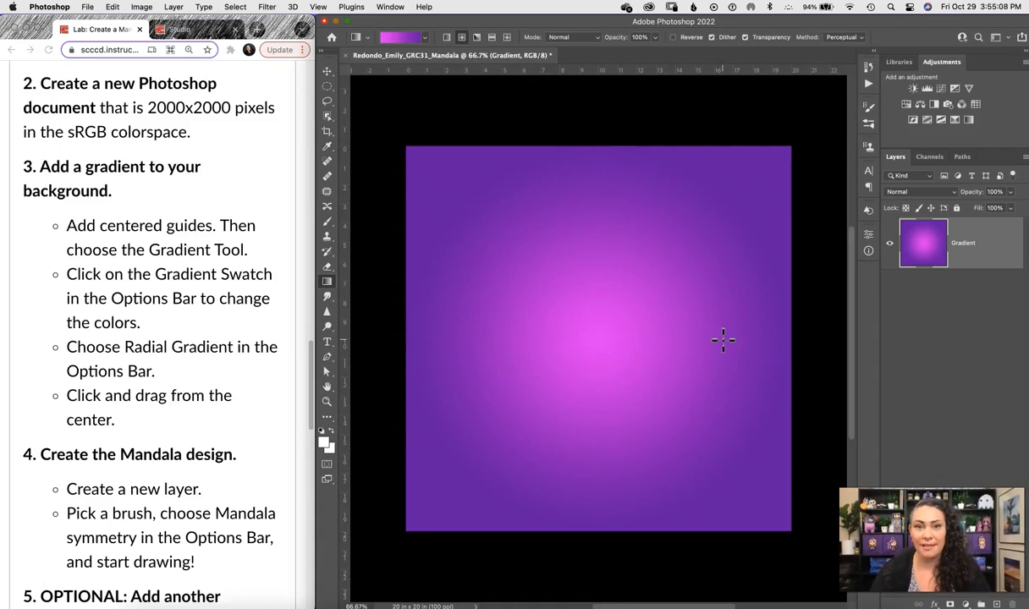
{"action": "key", "text": "super+semicolon"}
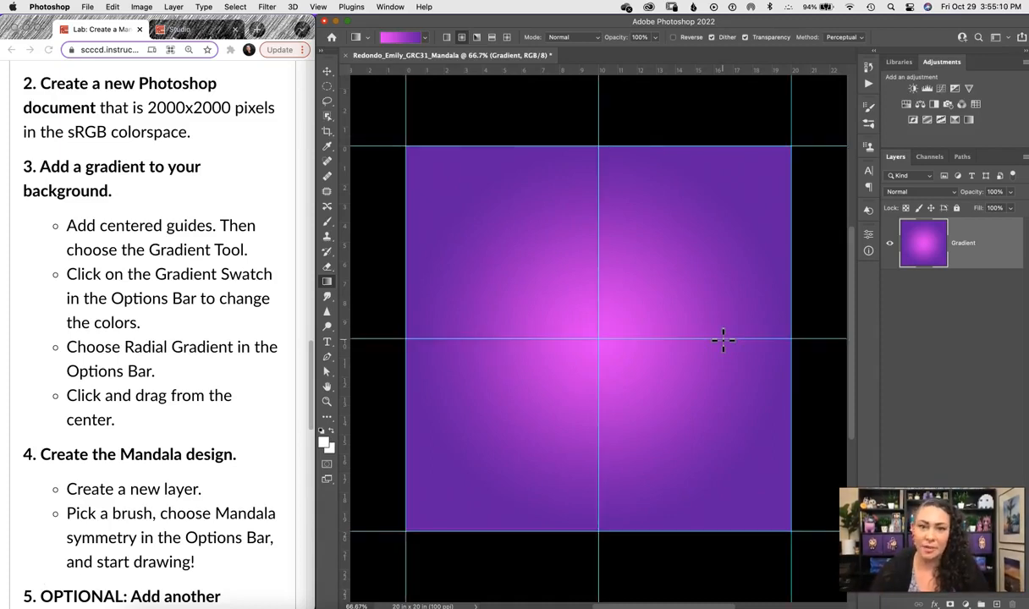
{"action": "key", "text": "super+semicolon"}
{"action": "key", "text": "super+semicolon"}
{"action": "key", "text": "super+semicolon"}
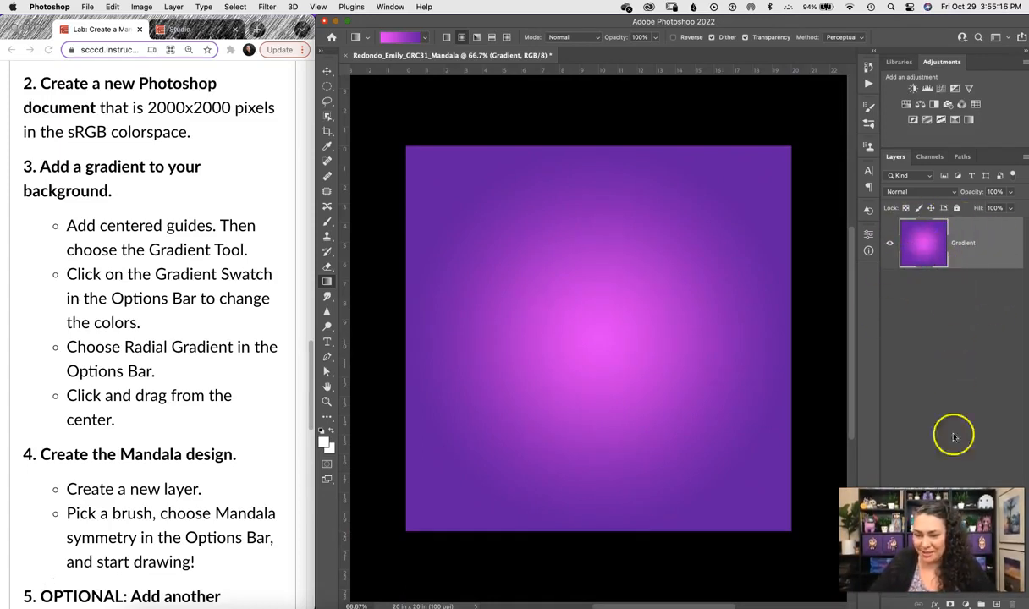
{"action": "left_click", "coordinate": [998, 603]}
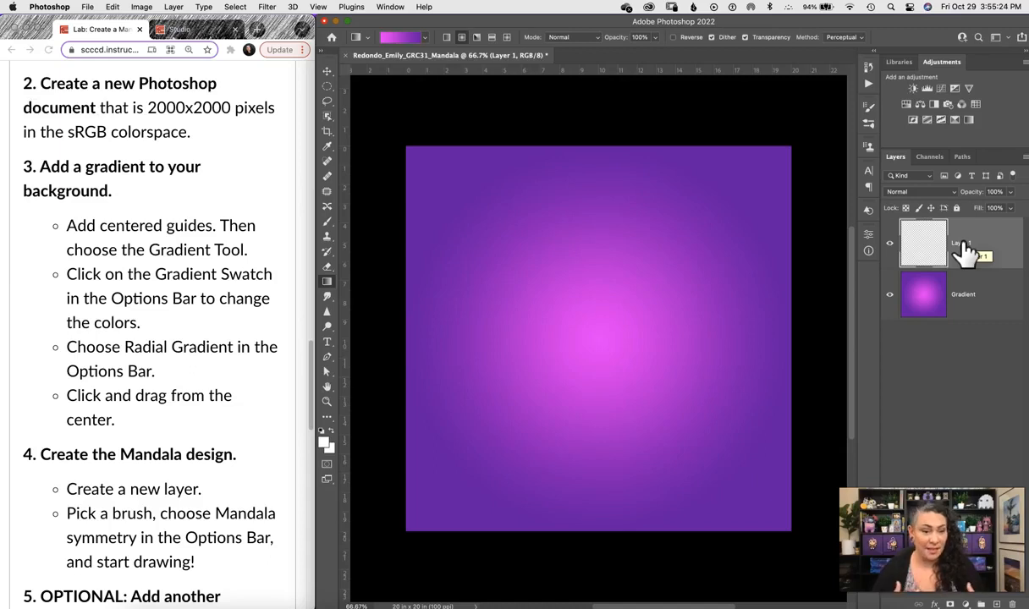
Check the lab instructions, then choose the Brush tool with Mandala symmetry.
{"action": "left_click", "coordinate": [309, 364]}
{"action": "left_click_drag", "start_coordinate": [309, 366], "coordinate": [310, 418]}
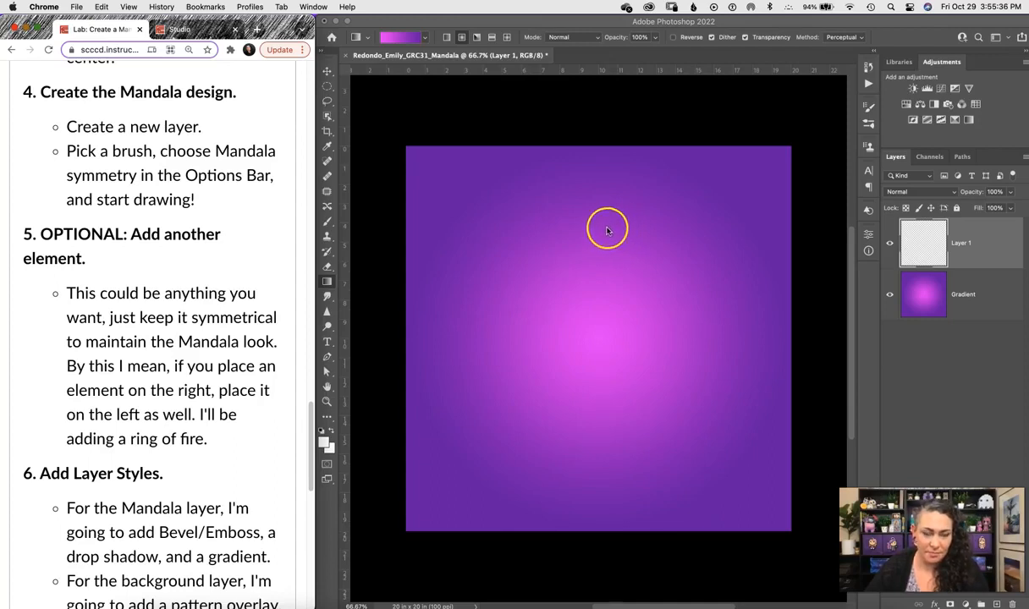
{"action": "left_click", "coordinate": [614, 115]}
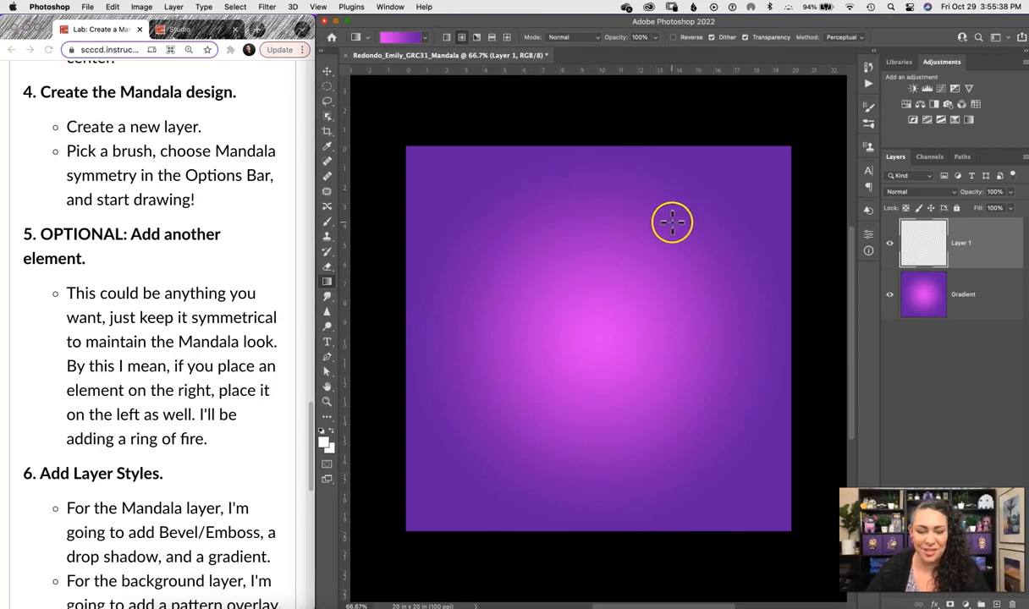
{"action": "key", "text": "b"}
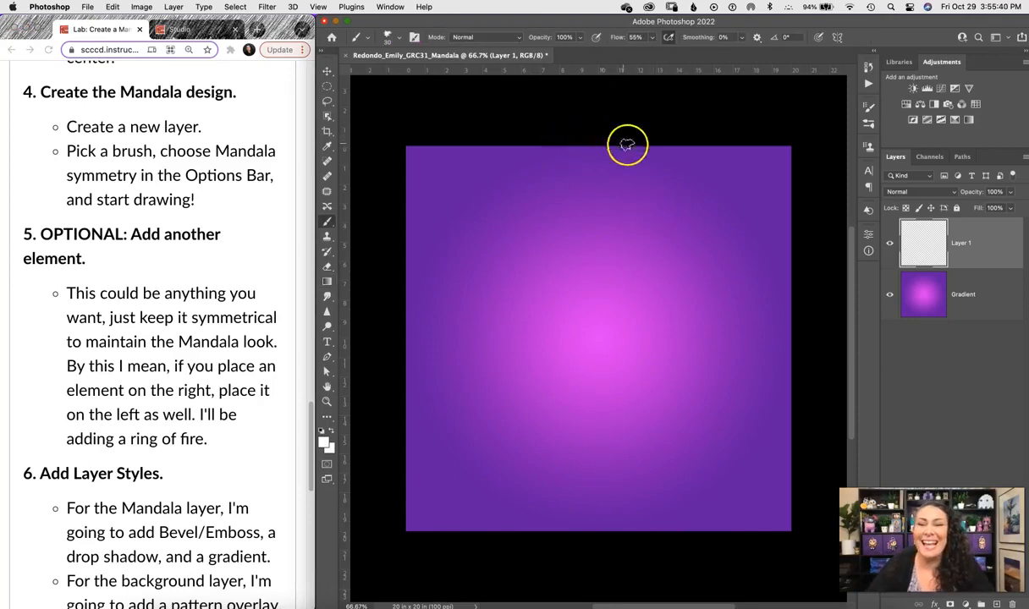
{"action": "left_click", "coordinate": [836, 38]}
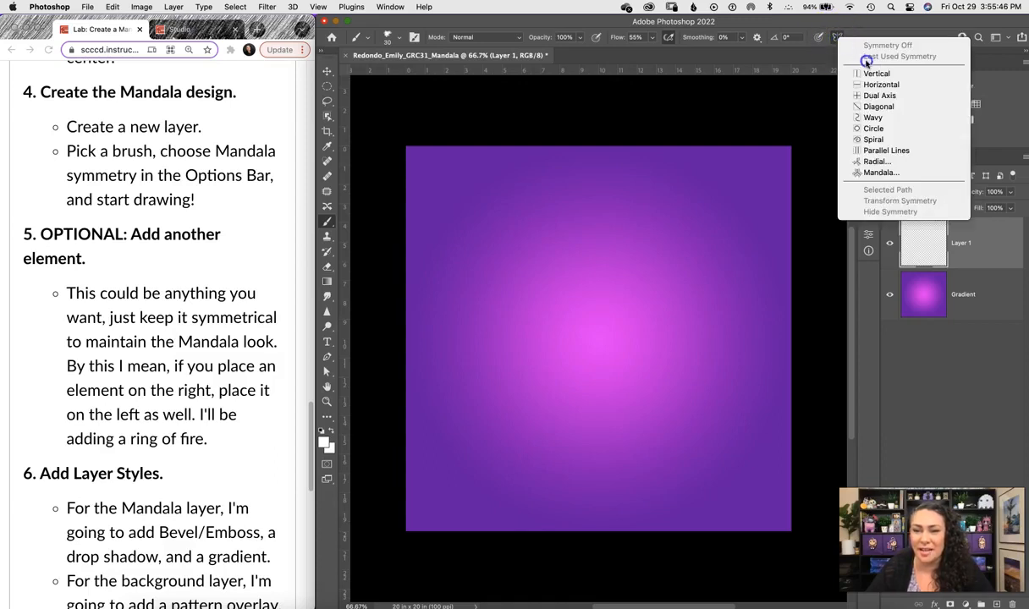
{"action": "left_click", "coordinate": [908, 172]}
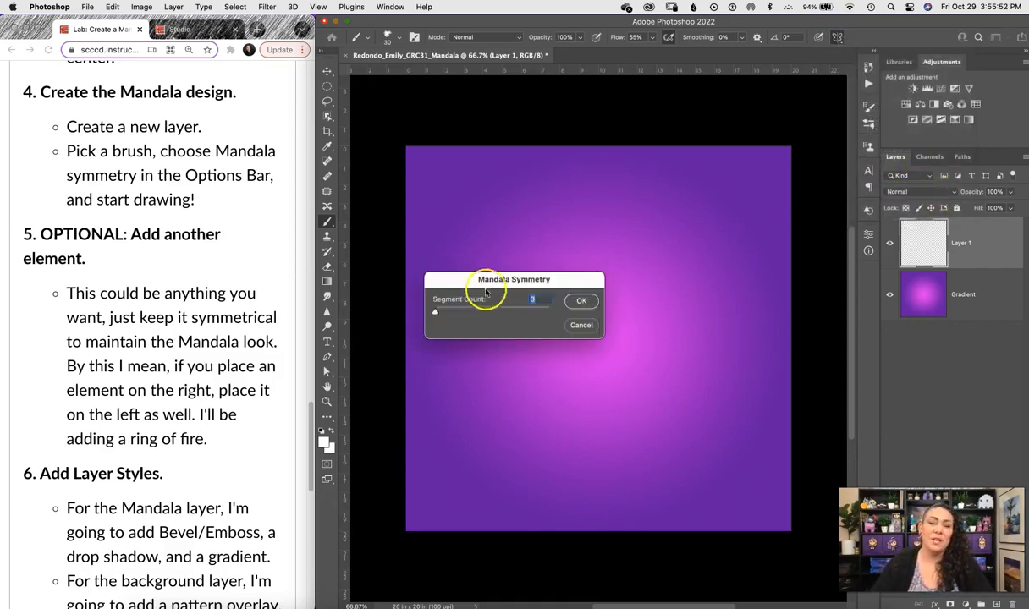
Set the mandala symmetry Segment Count to 10 and confirm it.
{"action": "left_click_drag", "start_coordinate": [499, 279], "coordinate": [547, 234]}
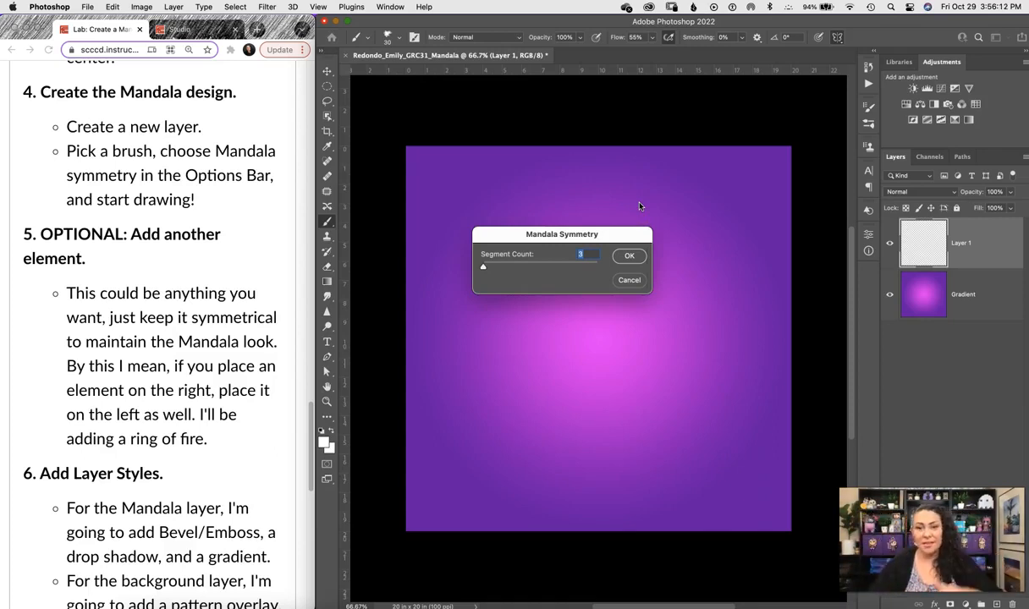
{"action": "left_click", "coordinate": [483, 268]}
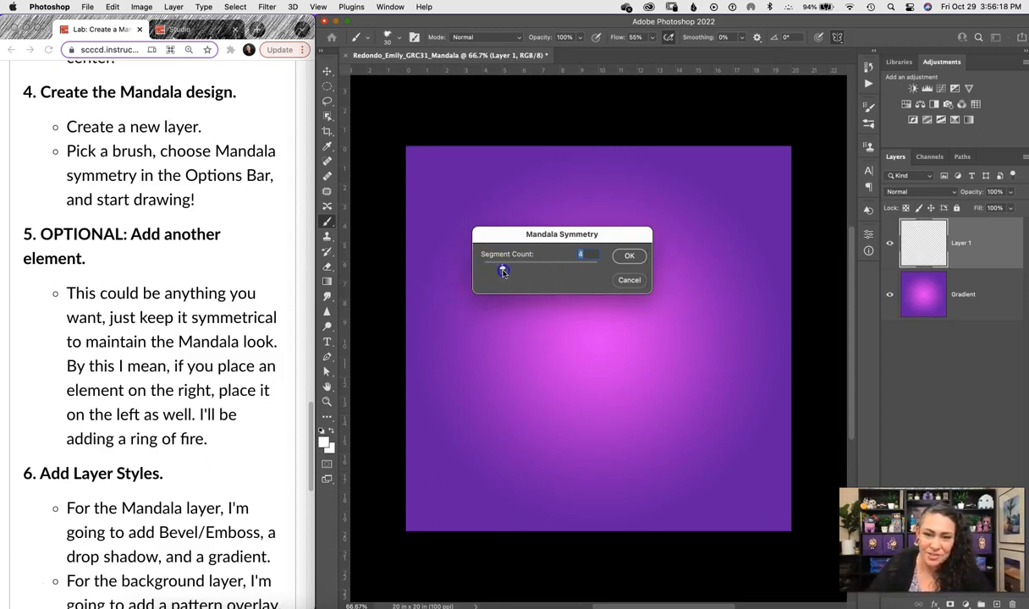
{"action": "left_click", "coordinate": [515, 269]}
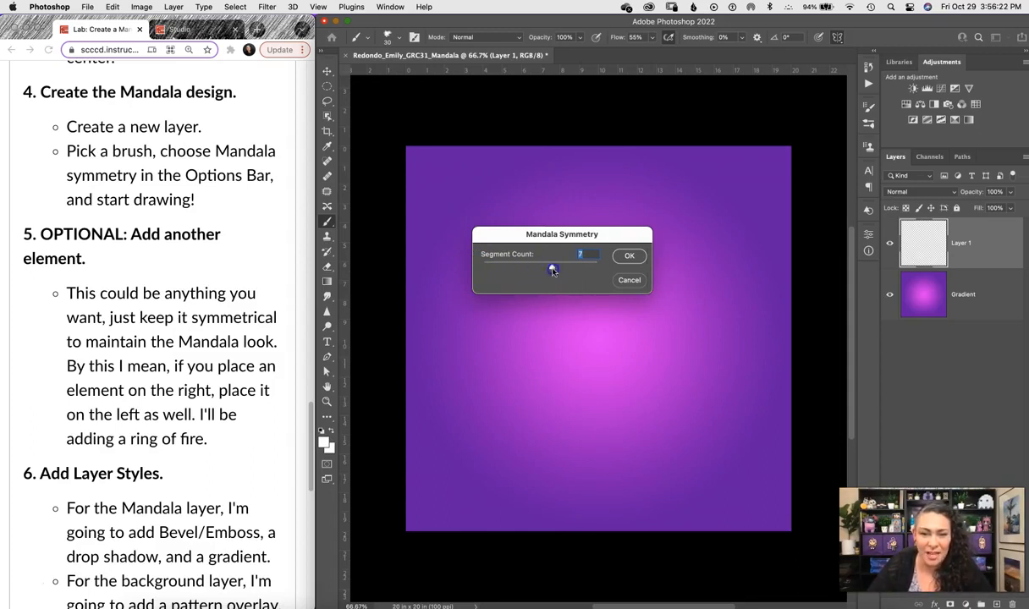
{"action": "left_click_drag", "start_coordinate": [618, 275], "coordinate": [630, 272]}
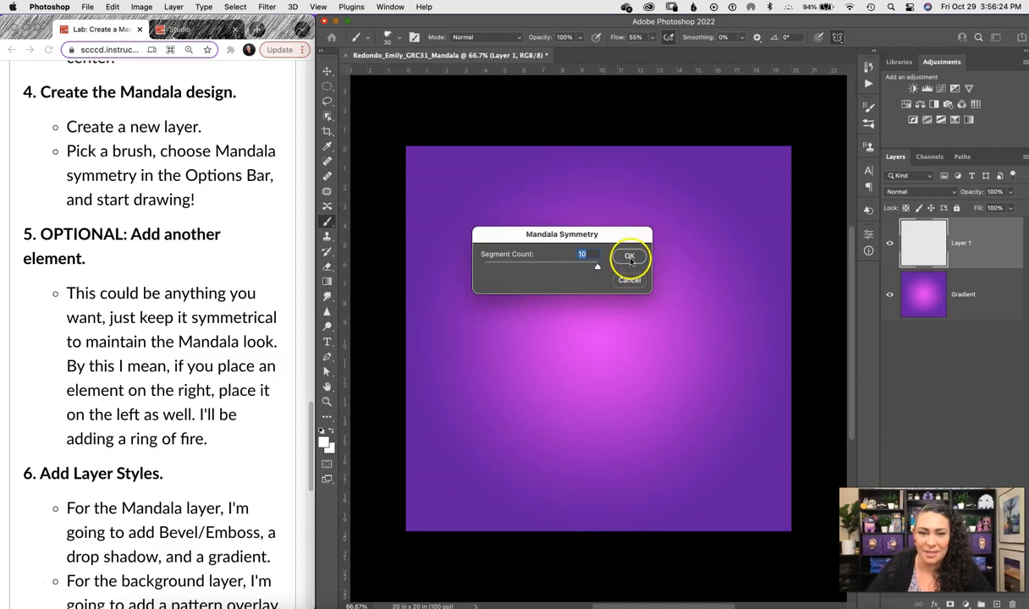
{"action": "left_click", "coordinate": [630, 257]}
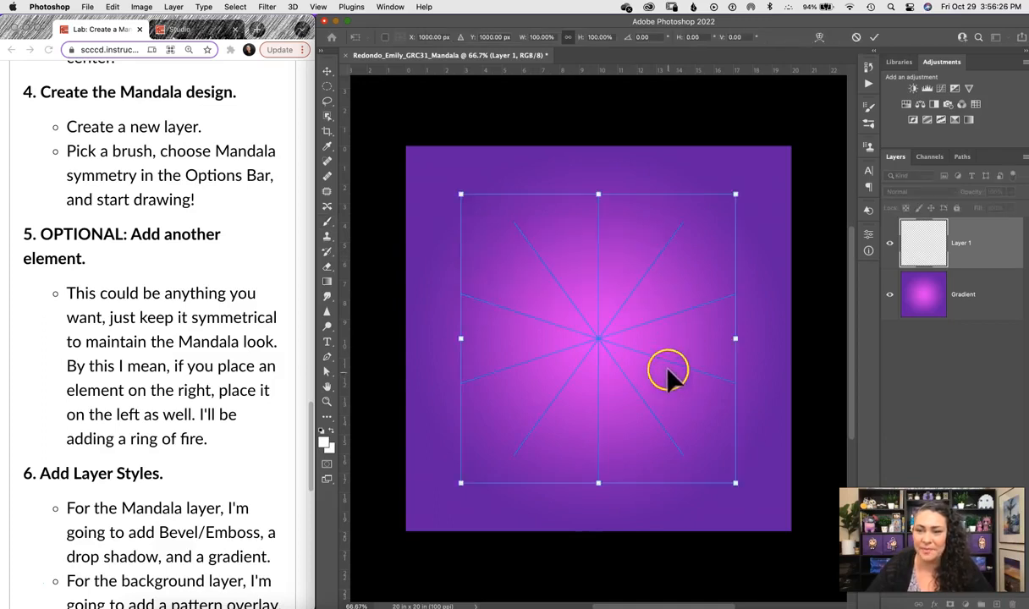
Commit the symmetry guide and rename Layer 1 to Mandala.
{"action": "left_click", "coordinate": [968, 248]}
{"action": "double_click", "coordinate": [960, 242]}
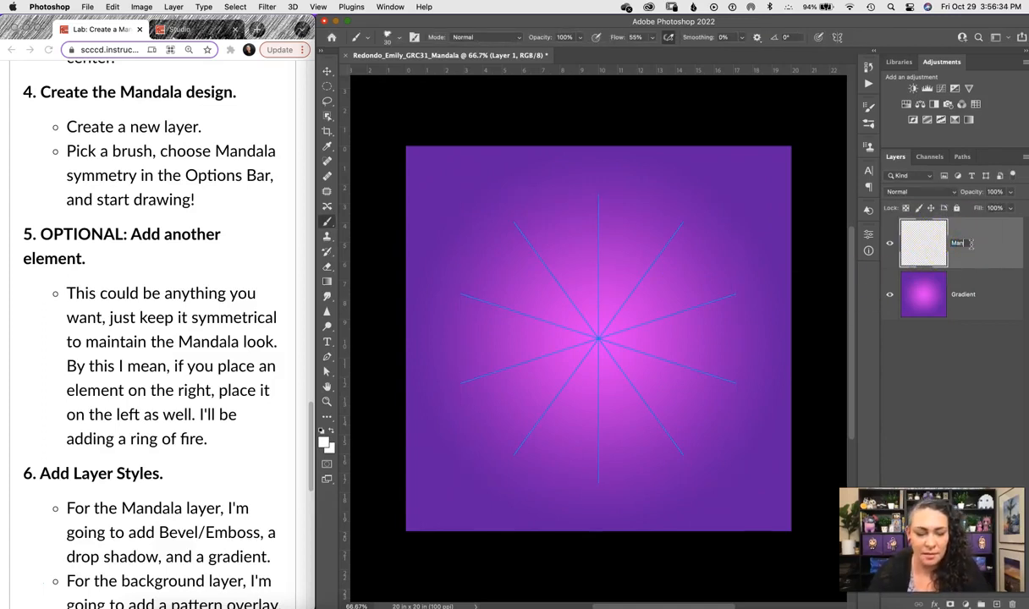
{"action": "key", "text": "Return"}
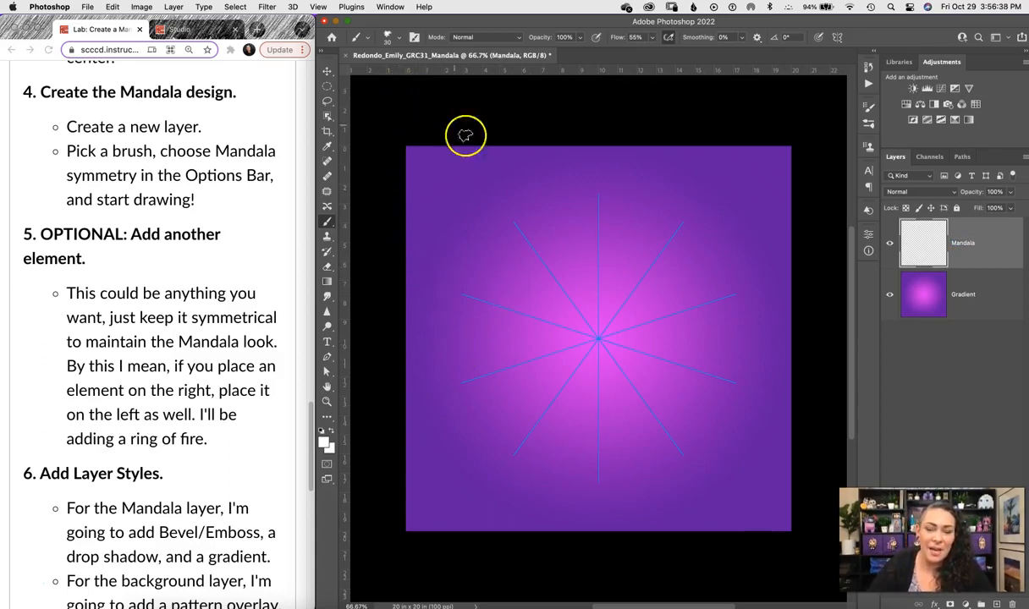
Choose a 10 px Dry Media drawing brush from the Brush Preset picker.
{"action": "left_click", "coordinate": [399, 42]}
{"action": "mouse_move", "coordinate": [462, 170]}
{"action": "left_mouse_down"}
{"action": "mouse_move", "coordinate": [462, 188]}
{"action": "mouse_move", "coordinate": [463, 169]}
{"action": "left_mouse_up"}
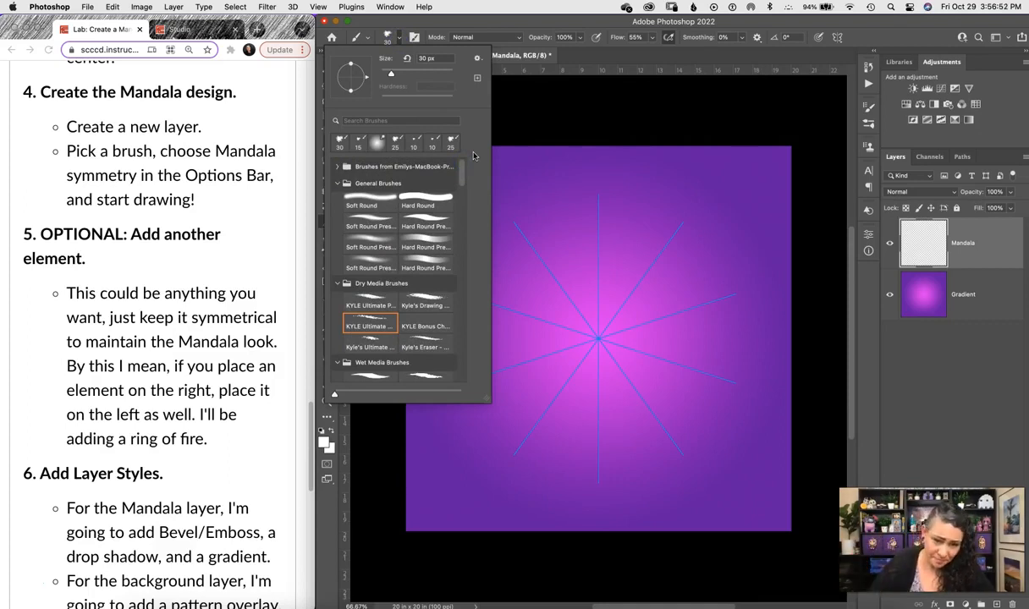
{"action": "left_click_drag", "start_coordinate": [460, 170], "coordinate": [461, 180]}
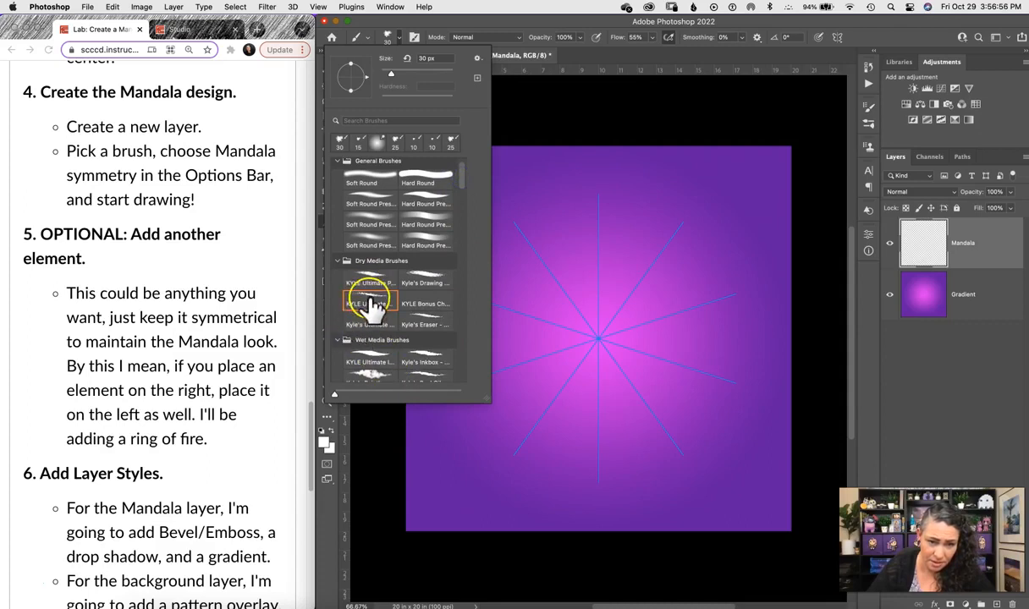
{"action": "left_click", "coordinate": [426, 284]}
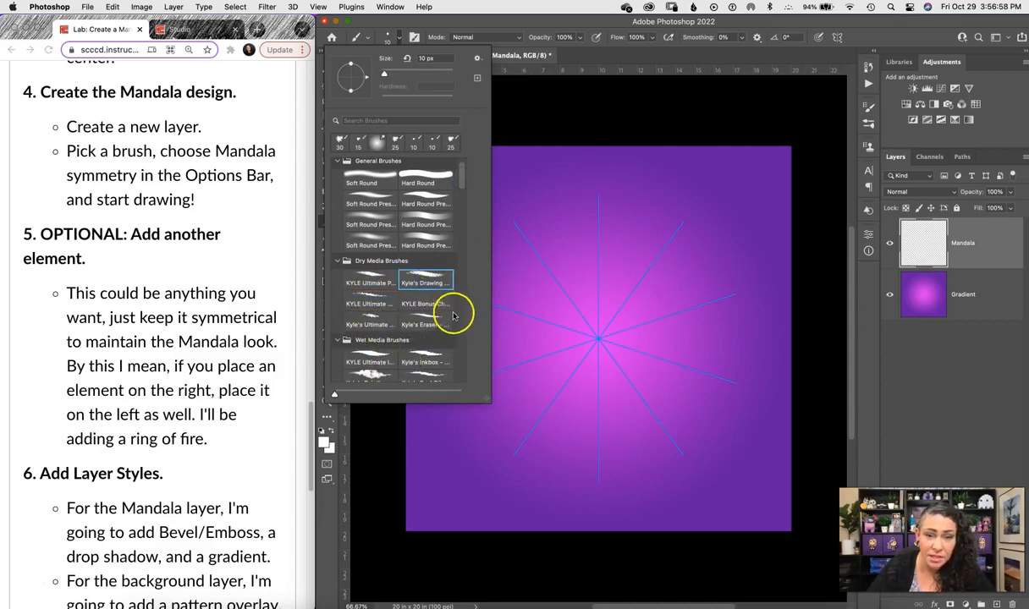
{"action": "left_click", "coordinate": [454, 26]}
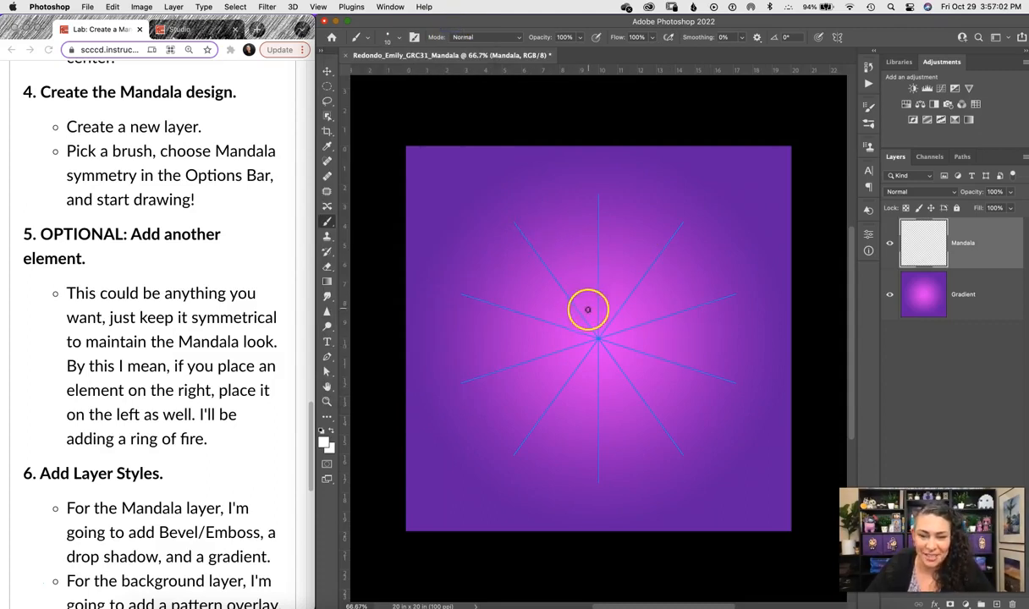
Paint 10-fold white spokes, curved strokes, a centre ring and scalloped petal arcs.
{"action": "left_click_drag", "start_coordinate": [586, 298], "coordinate": [567, 241]}
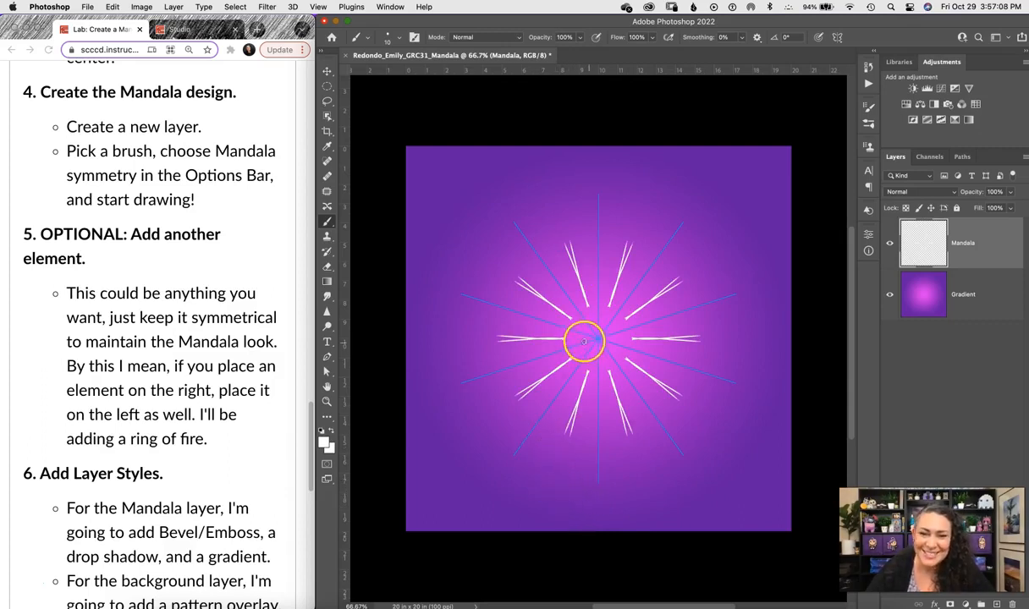
{"action": "left_click_drag", "start_coordinate": [521, 248], "coordinate": [540, 235]}
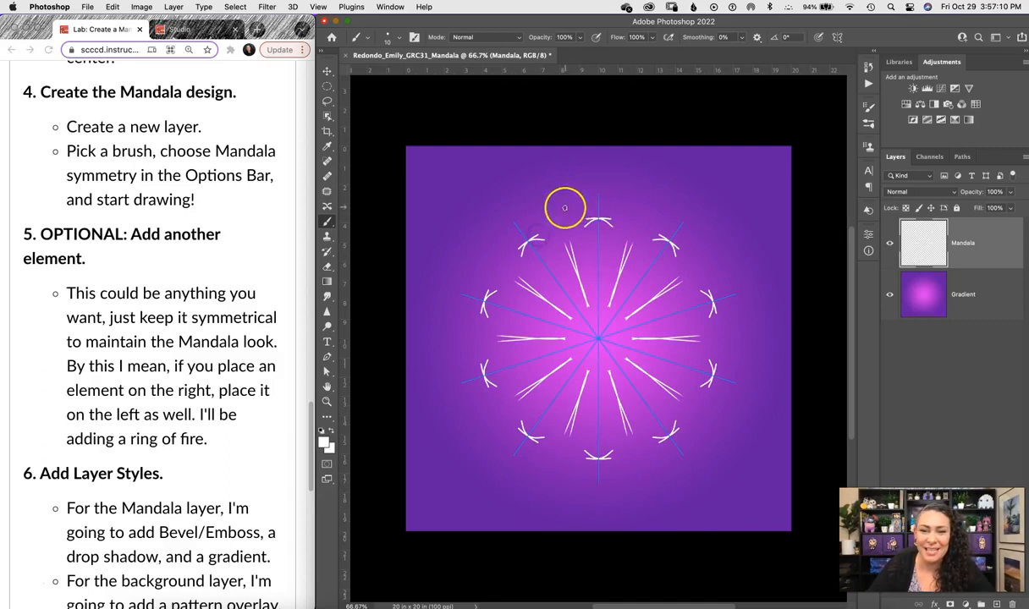
{"action": "left_click_drag", "start_coordinate": [602, 323], "coordinate": [608, 348]}
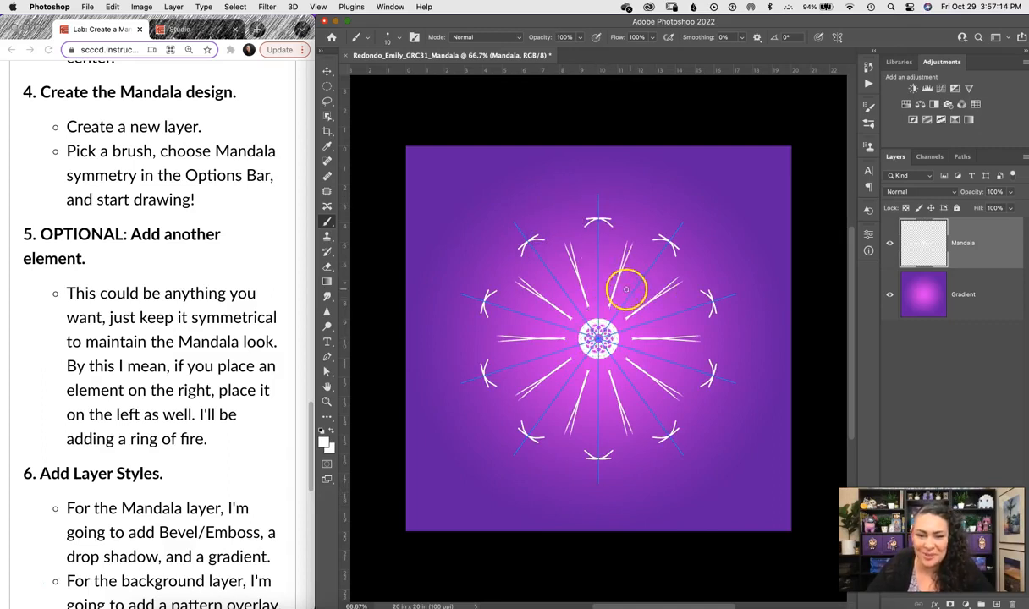
{"action": "mouse_move", "coordinate": [648, 299]}
{"action": "left_mouse_down"}
{"action": "mouse_move", "coordinate": [660, 338]}
{"action": "mouse_move", "coordinate": [633, 404]}
{"action": "left_mouse_up"}
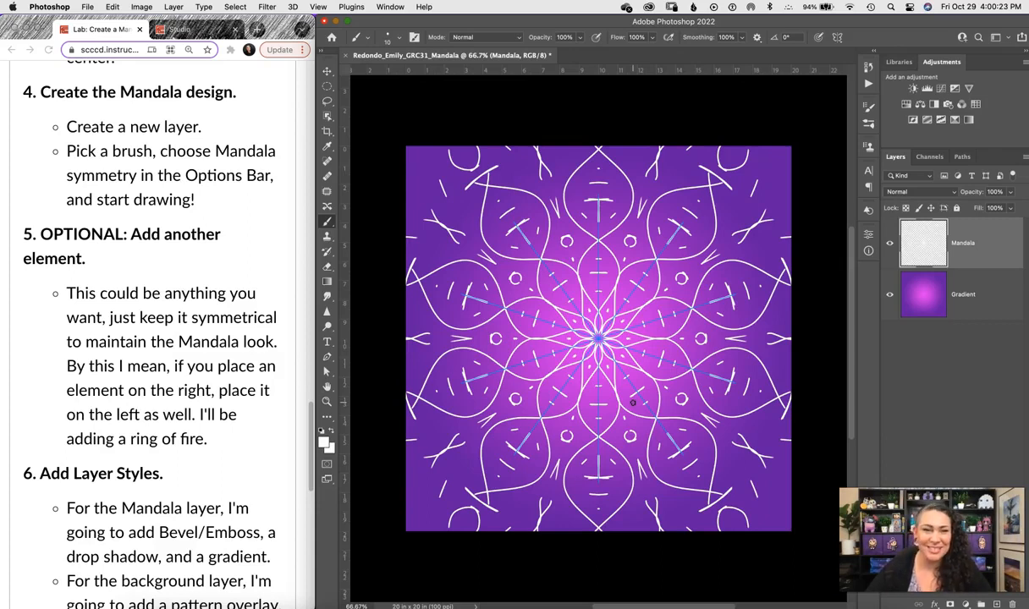
{"action": "left_click", "coordinate": [264, 8]}
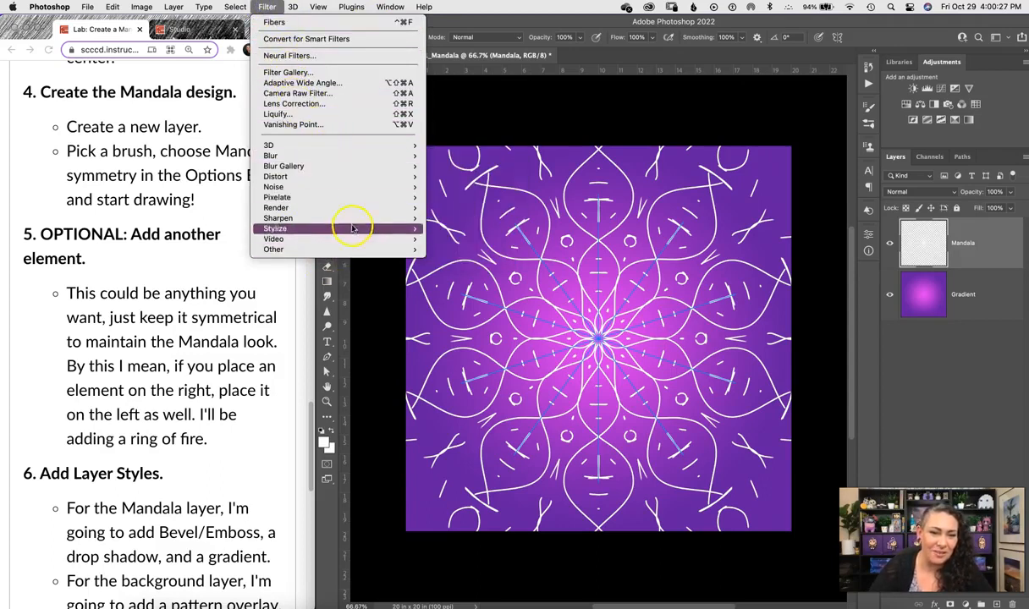
{"action": "mouse_move", "coordinate": [362, 209]}
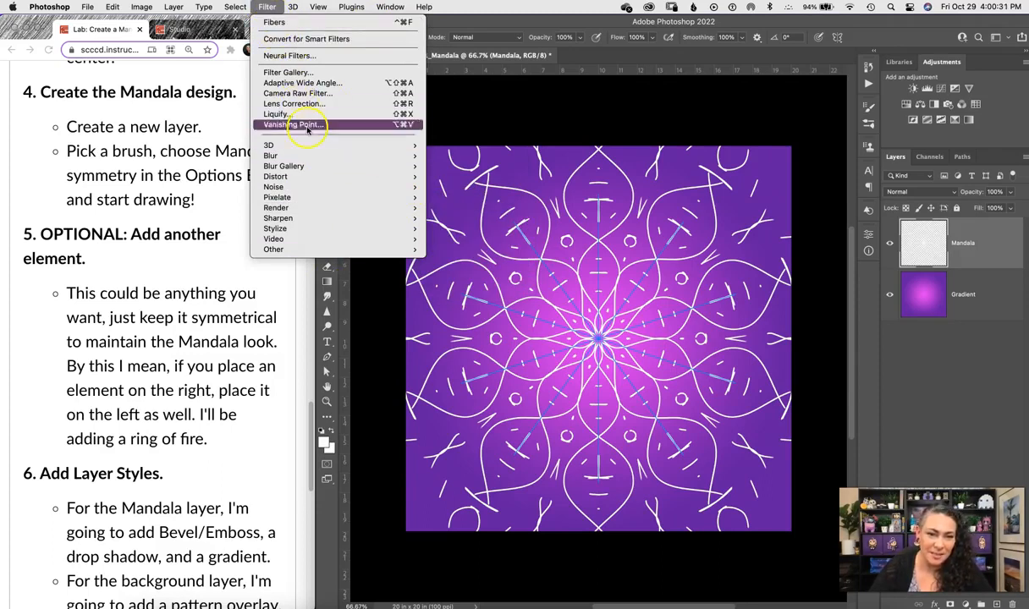
{"action": "mouse_move", "coordinate": [297, 201]}
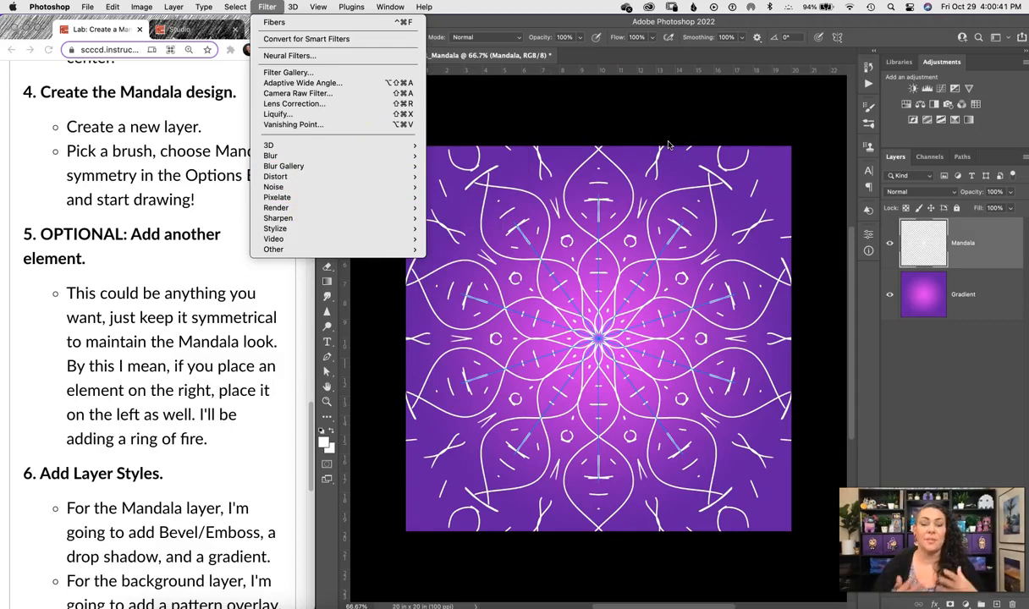
{"action": "left_click", "coordinate": [266, 6]}
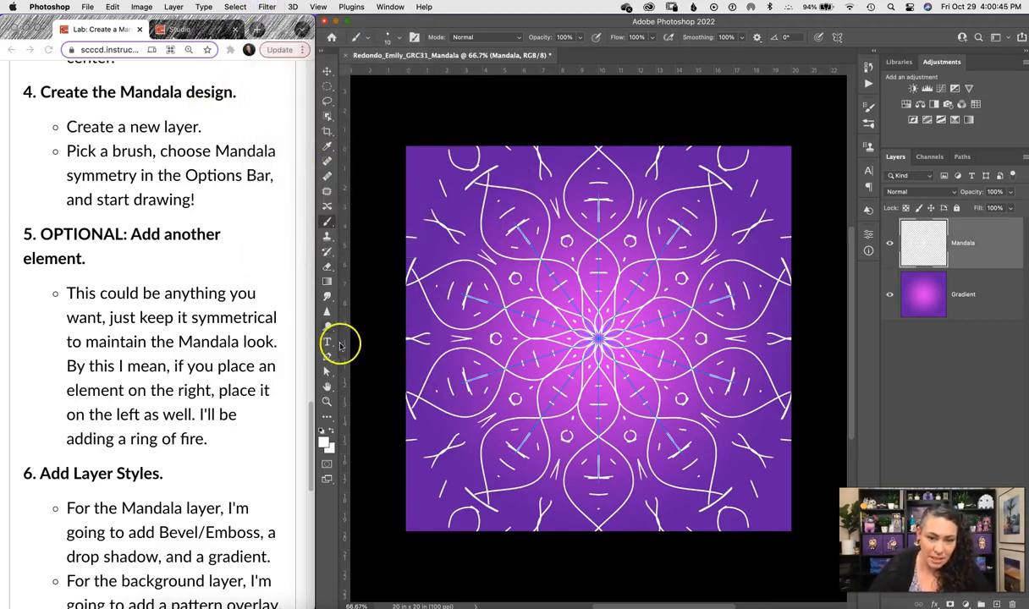
Select the Ellipse Tool in Path mode, undoing a first trial path.
{"action": "left_click", "coordinate": [326, 418]}
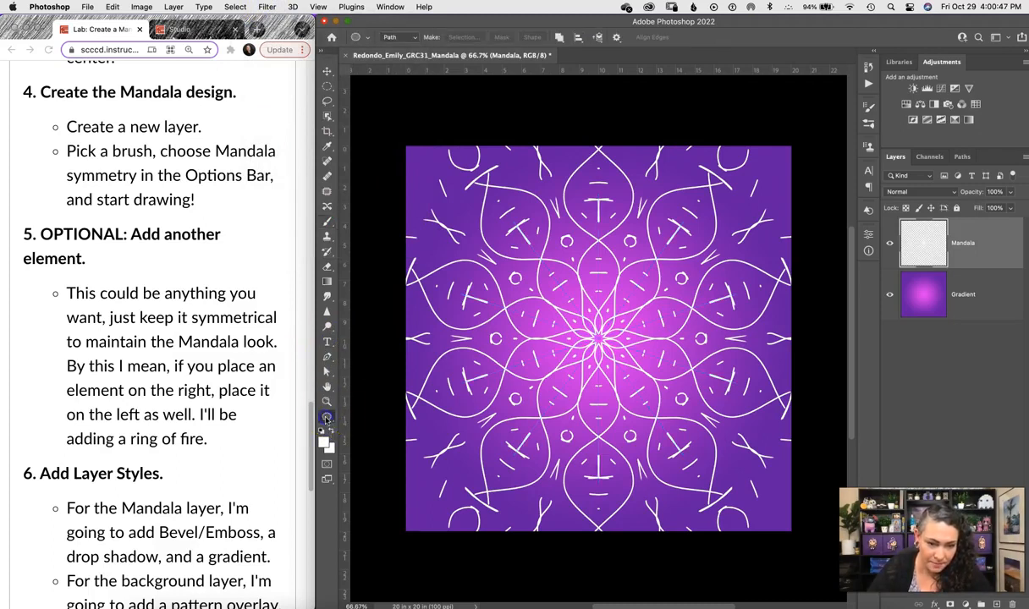
{"action": "left_click", "coordinate": [331, 420]}
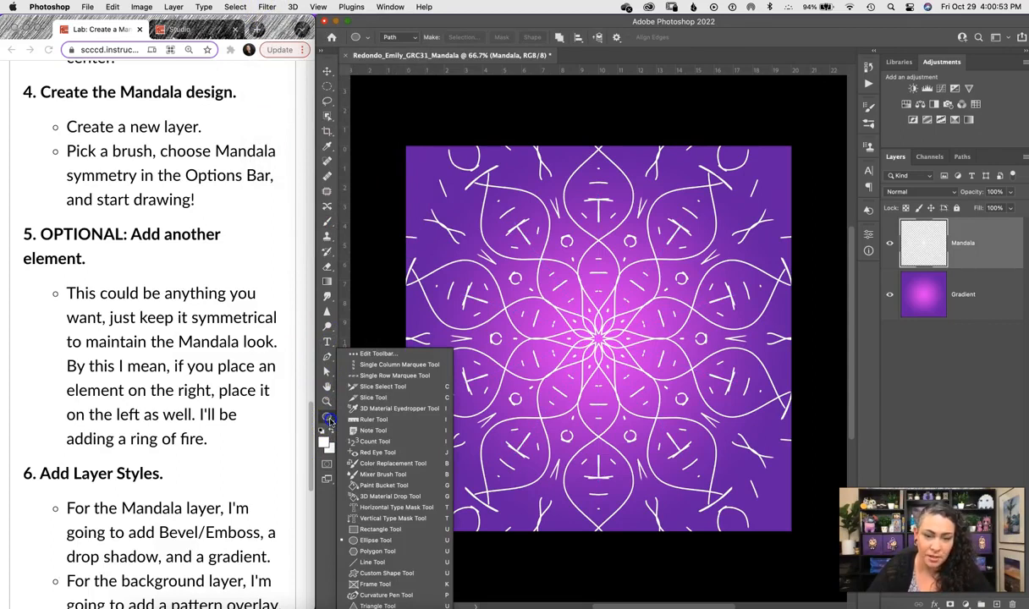
{"action": "left_click", "coordinate": [374, 541]}
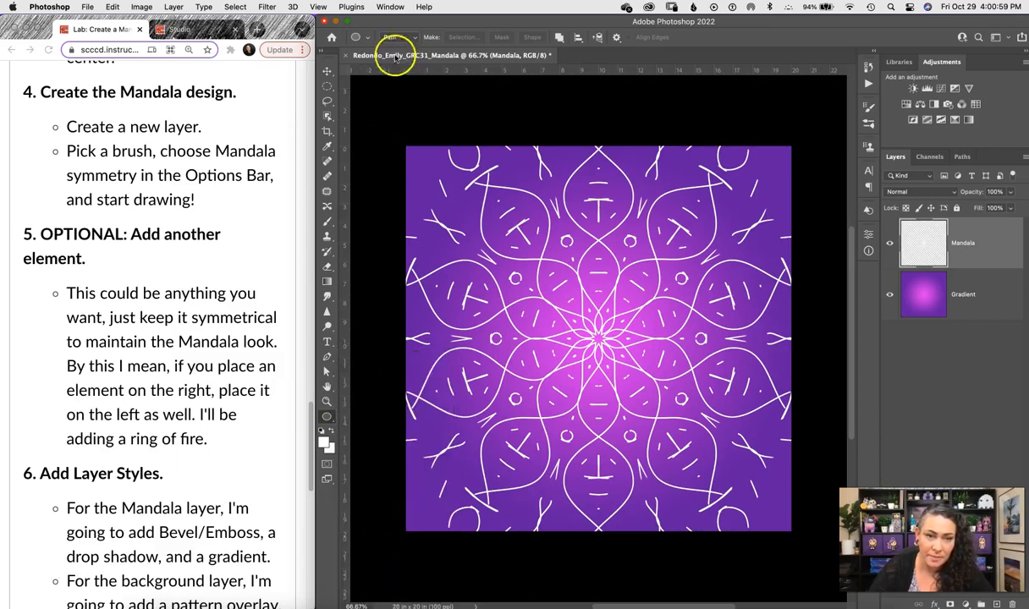
{"action": "left_click", "coordinate": [413, 37]}
{"action": "left_click", "coordinate": [413, 39]}
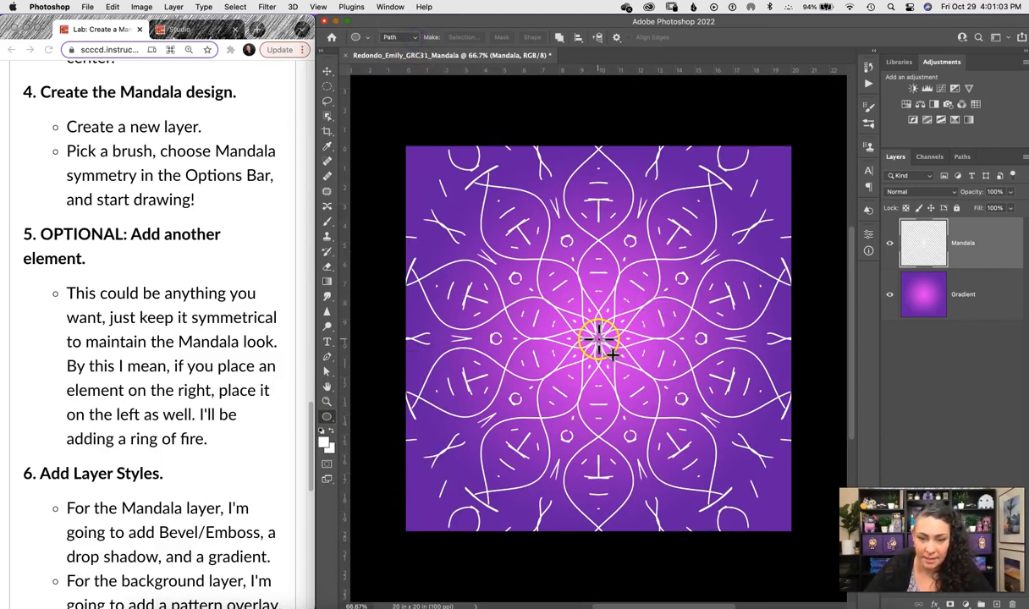
{"action": "left_click_drag", "start_coordinate": [600, 339], "coordinate": [665, 263]}
{"action": "key", "text": "super+z"}
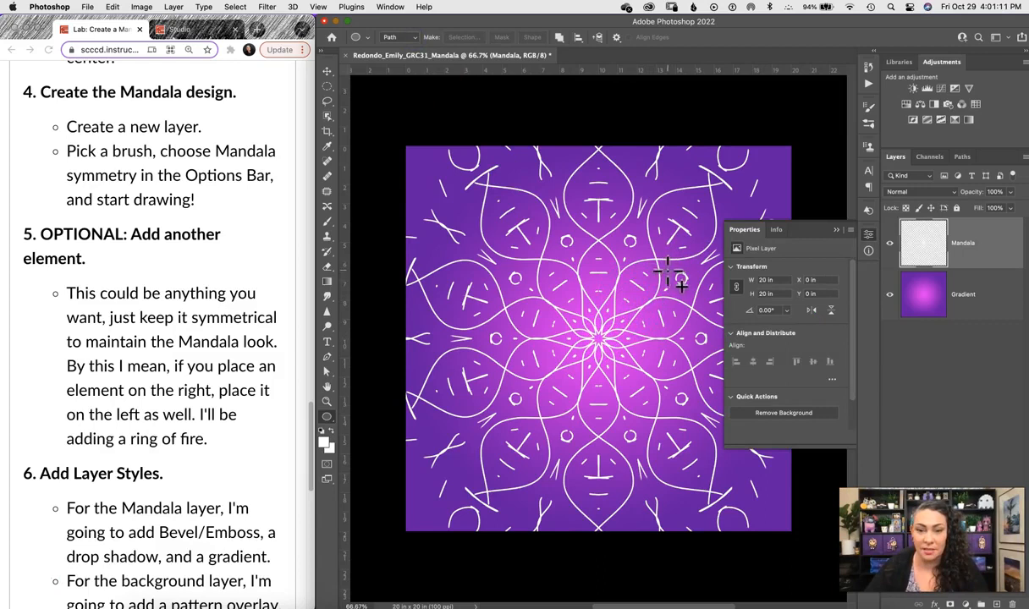
{"action": "left_click", "coordinate": [837, 230]}
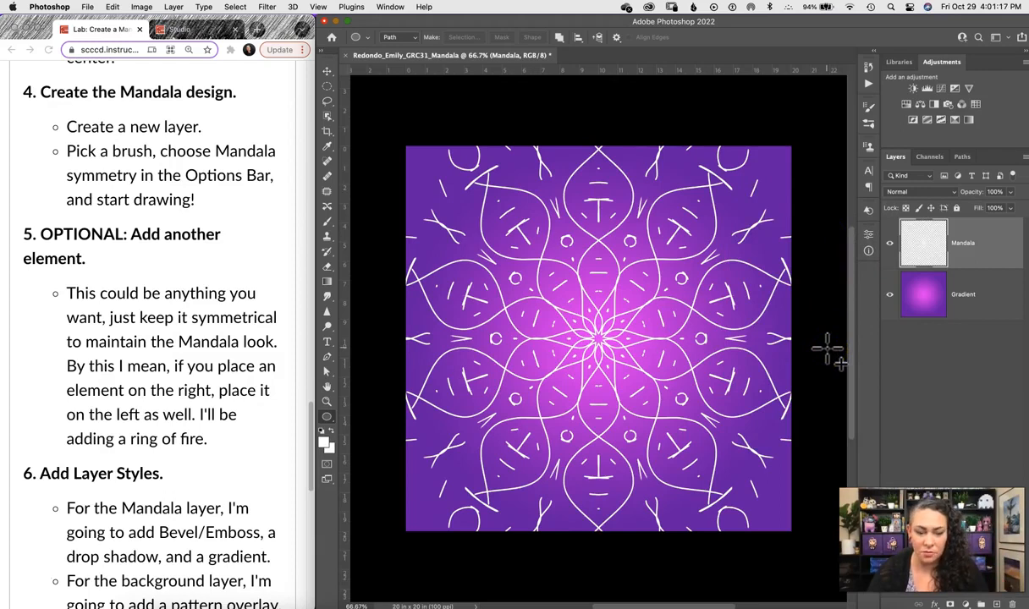
Show the guides and drag a circle path about 13.78 in across from the canvas centre.
{"action": "key", "text": "super+semicolon"}
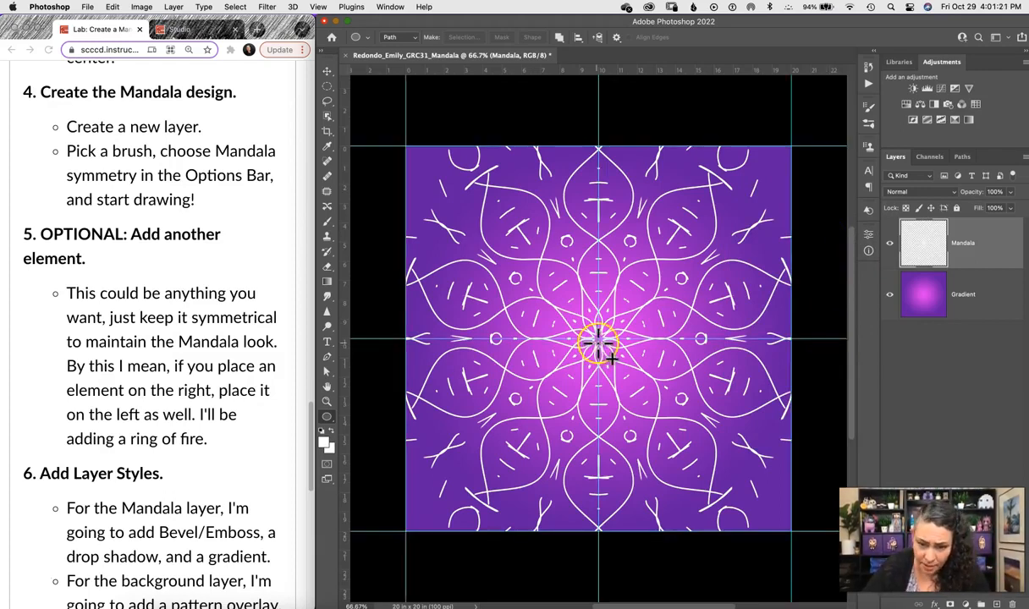
{"action": "left_click_drag", "start_coordinate": [598, 339], "coordinate": [643, 297]}
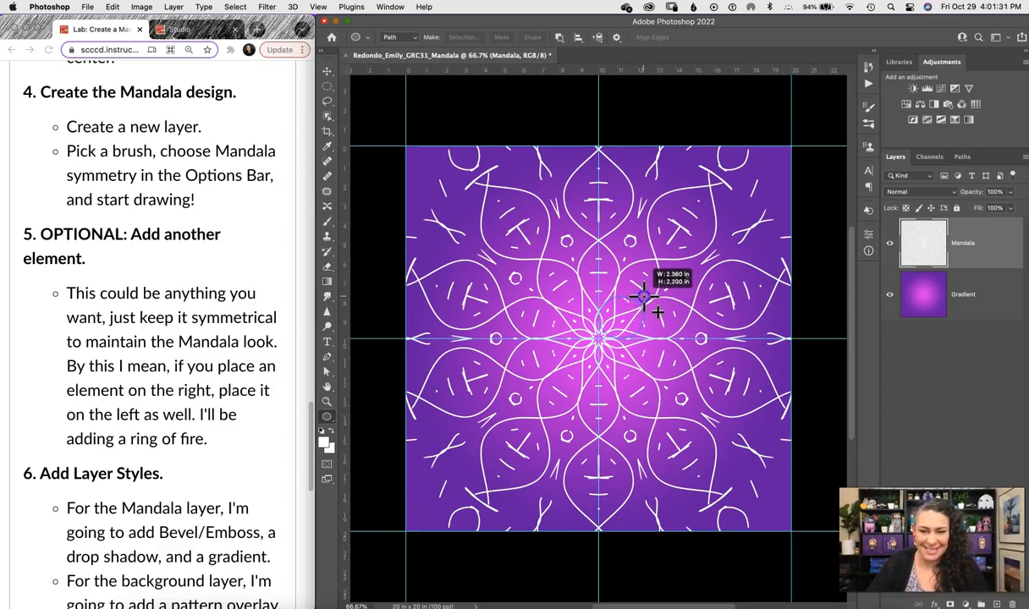
{"action": "left_click_drag", "start_coordinate": [643, 296], "coordinate": [647, 292]}
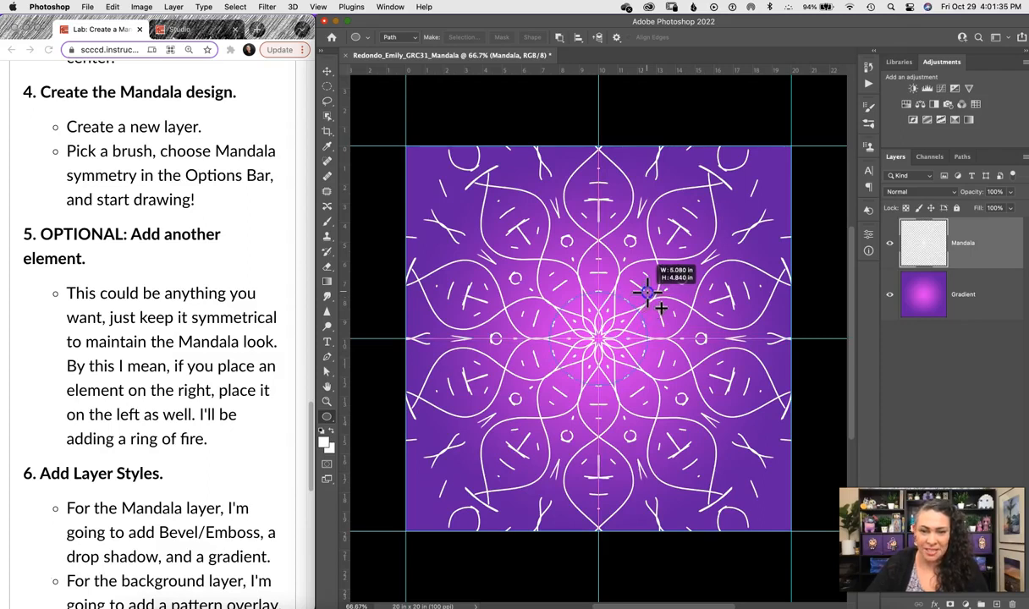
{"action": "left_click_drag", "start_coordinate": [647, 293], "coordinate": [748, 206]}
Finish the circle path and open Filter > Render > Flame, accepting the long-path warning.
{"action": "left_click", "coordinate": [834, 230]}
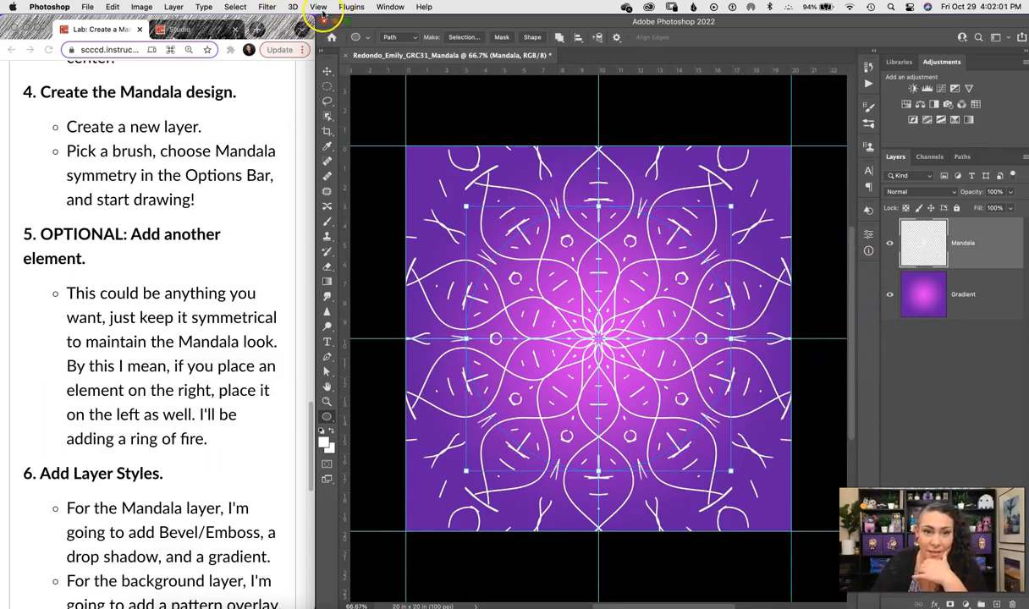
{"action": "left_click", "coordinate": [266, 8]}
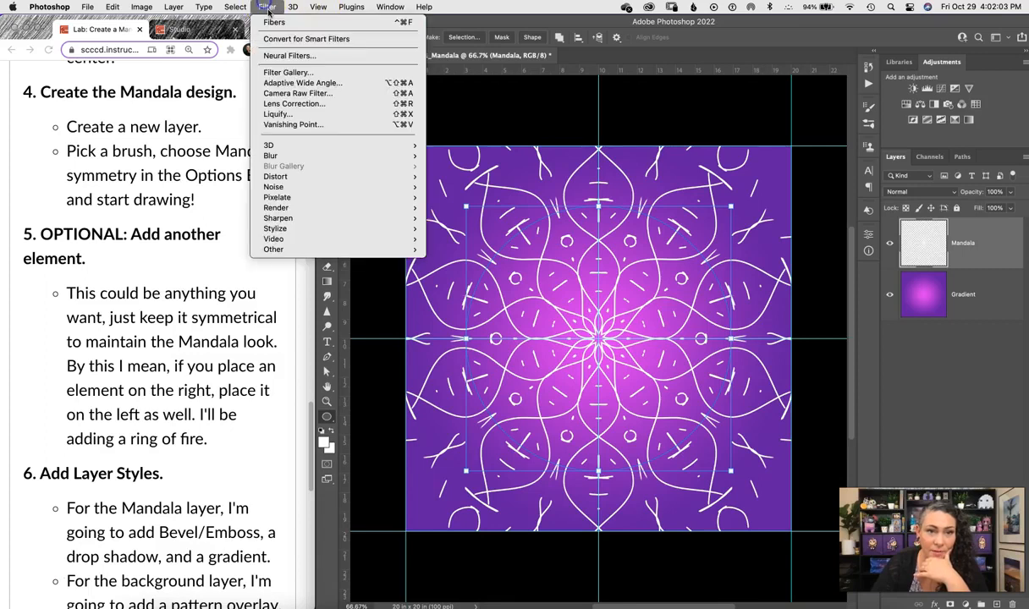
{"action": "mouse_move", "coordinate": [373, 209]}
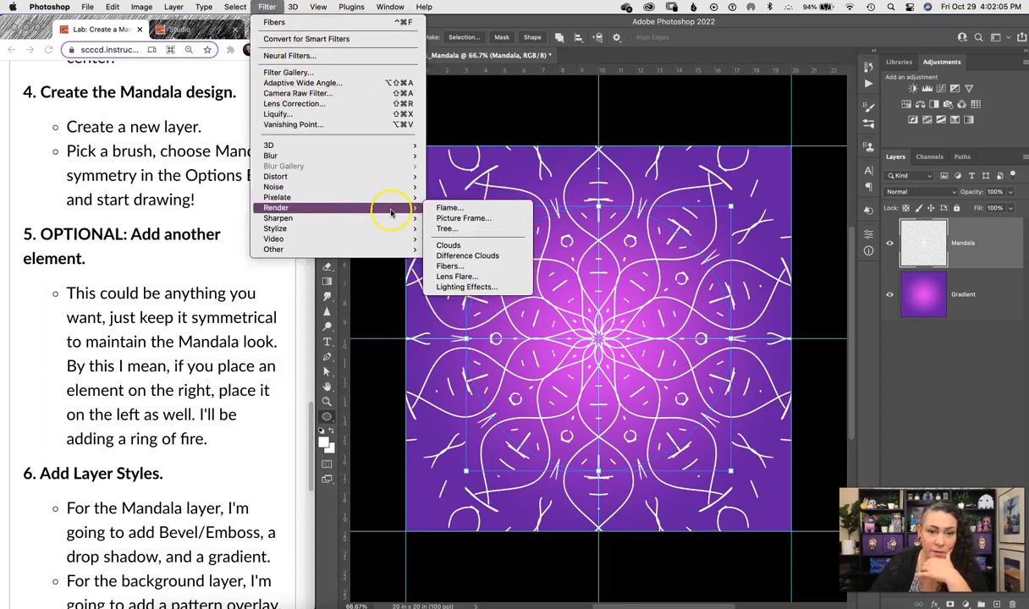
{"action": "left_click", "coordinate": [489, 209]}
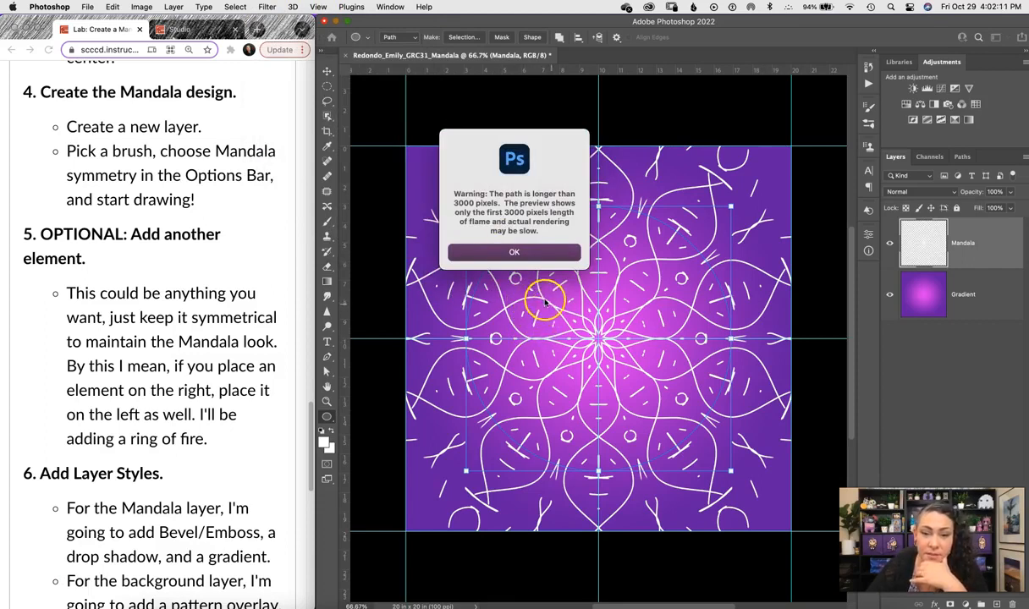
{"action": "left_click", "coordinate": [531, 255]}
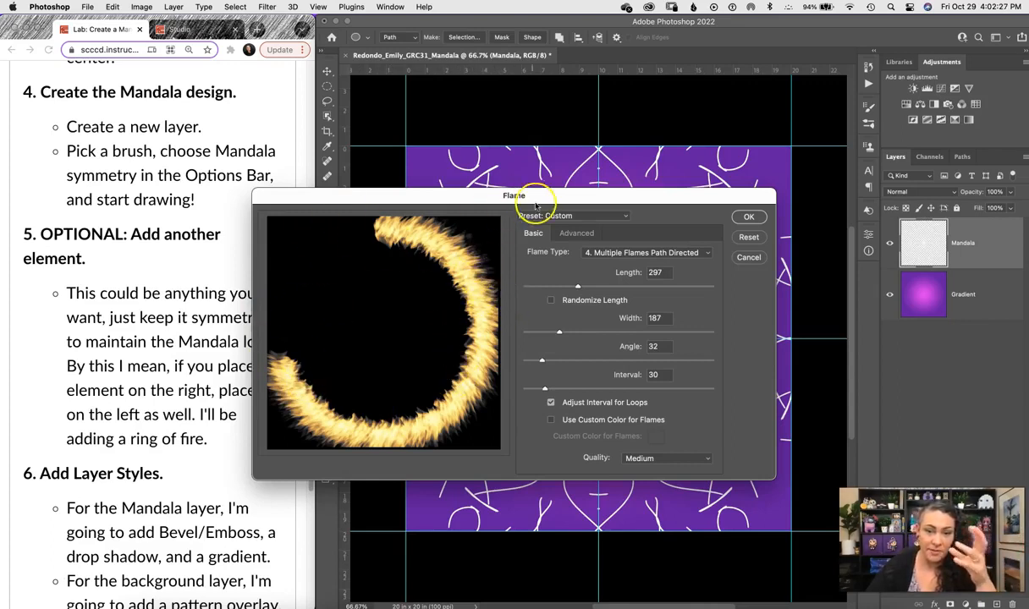
{"action": "left_click_drag", "start_coordinate": [540, 194], "coordinate": [511, 154]}
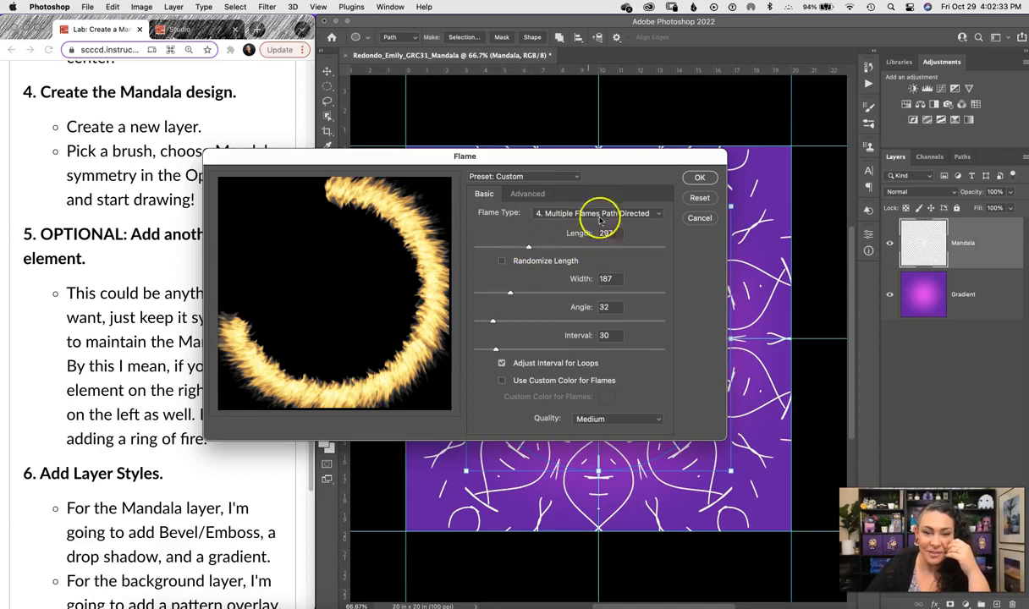
Compare flame types and settle on Multiple Flames Path Directed.
{"action": "left_click", "coordinate": [659, 215]}
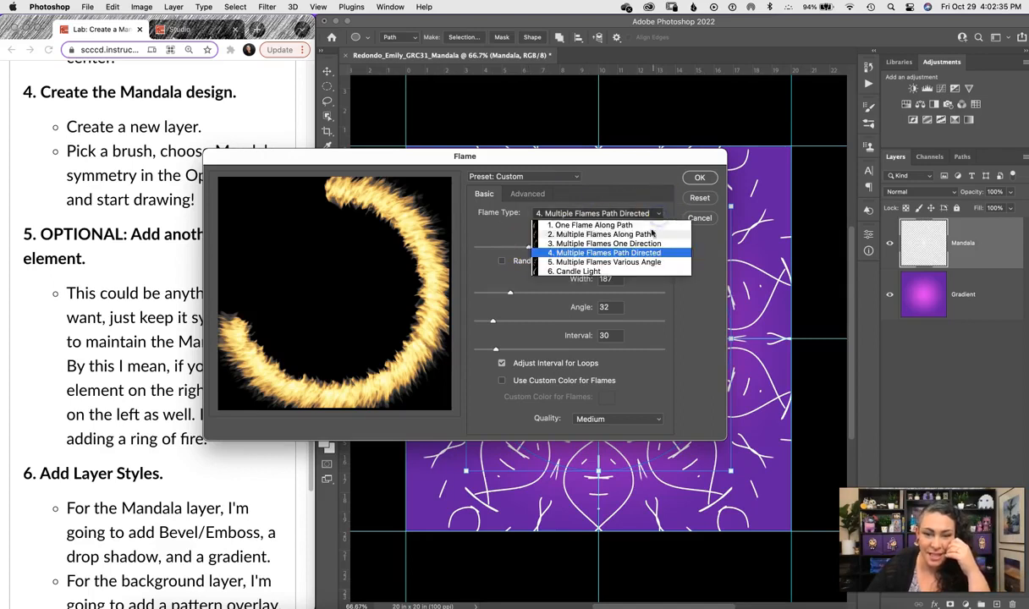
{"action": "left_click", "coordinate": [588, 226]}
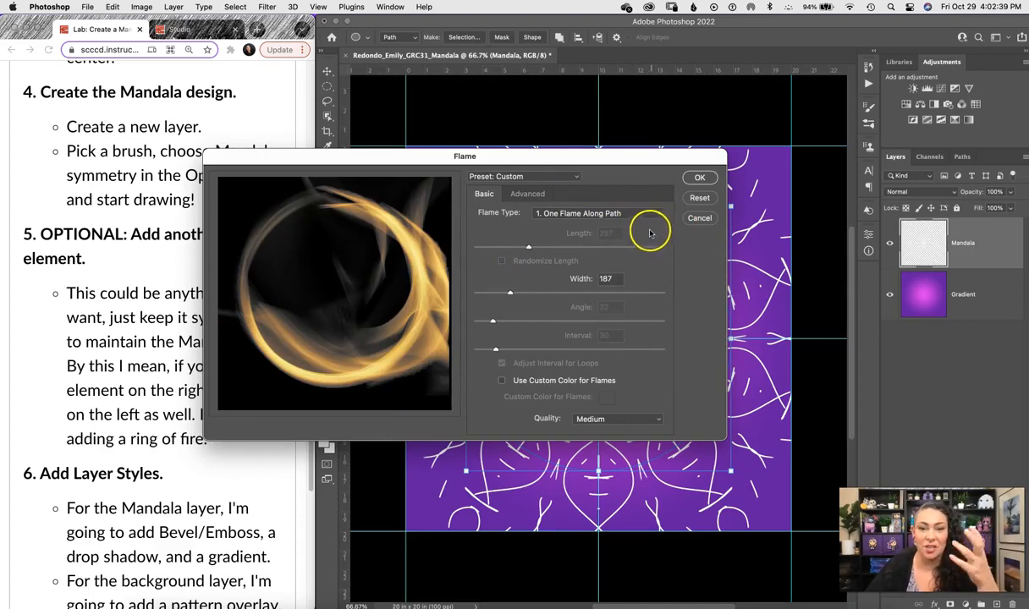
{"action": "left_click", "coordinate": [654, 214]}
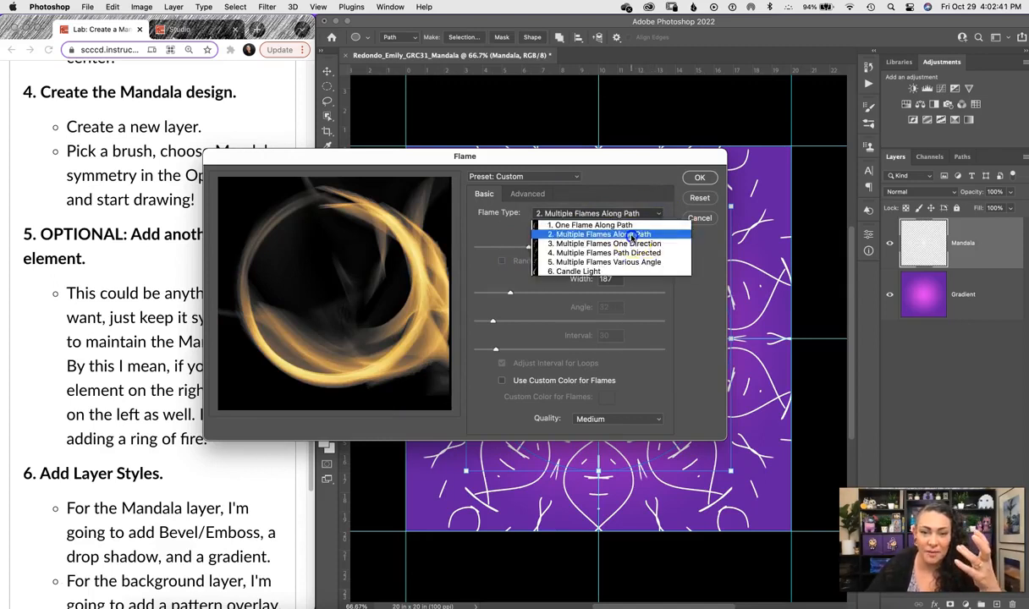
{"action": "left_click", "coordinate": [648, 235]}
{"action": "left_click", "coordinate": [655, 215]}
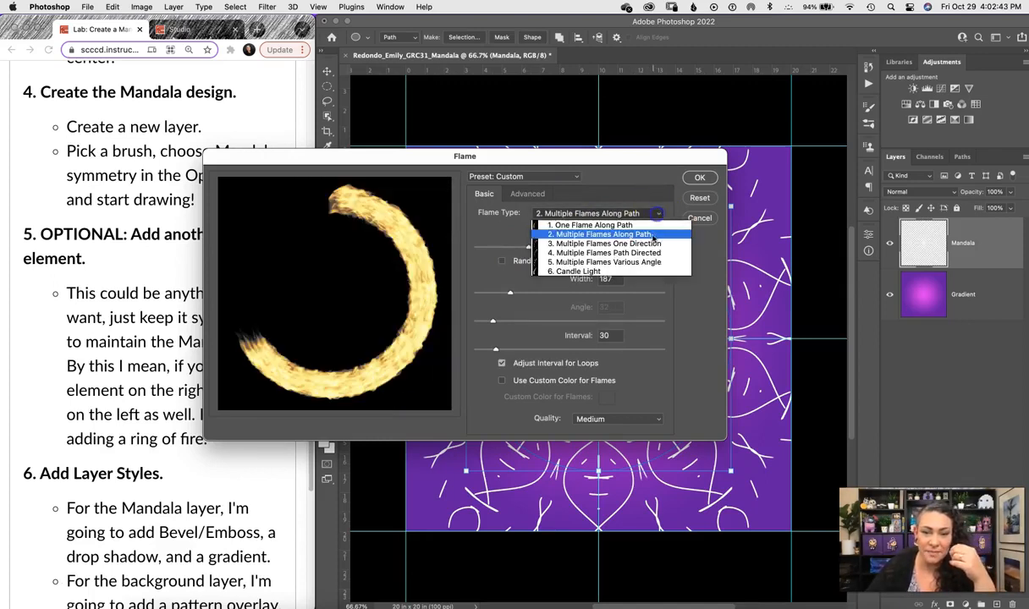
{"action": "left_click", "coordinate": [648, 249]}
{"action": "left_click", "coordinate": [652, 213]}
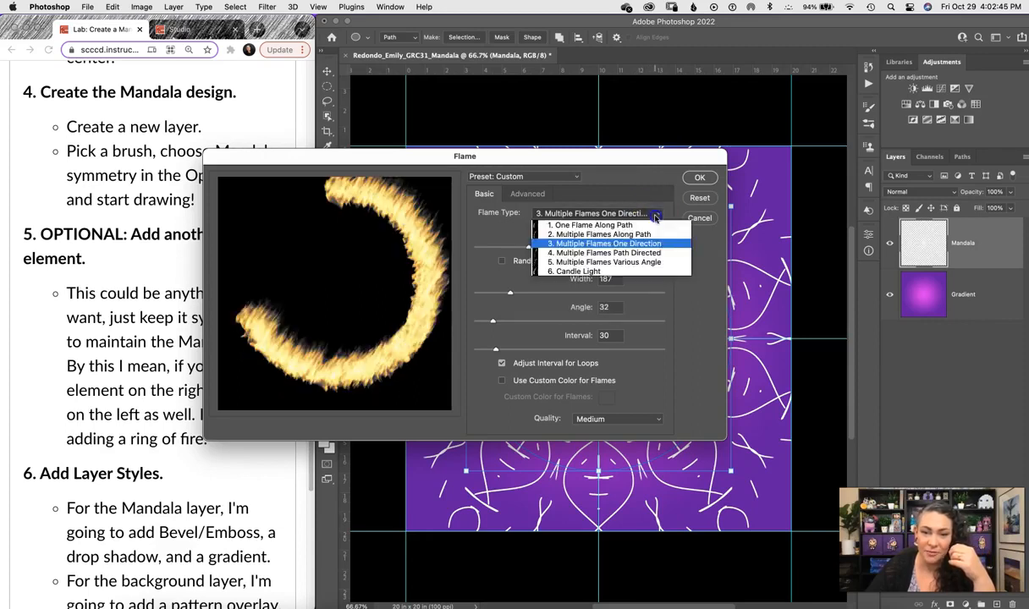
{"action": "left_click", "coordinate": [648, 247]}
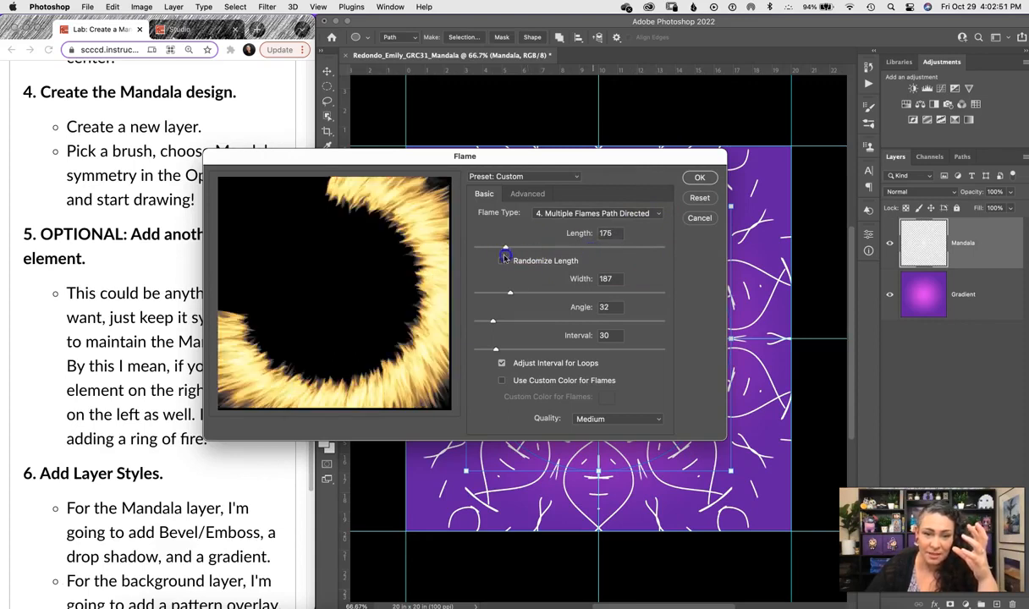
Set the flames to length 565, width 305, angle 44 and interval 101.
{"action": "left_click_drag", "start_coordinate": [504, 258], "coordinate": [499, 257]}
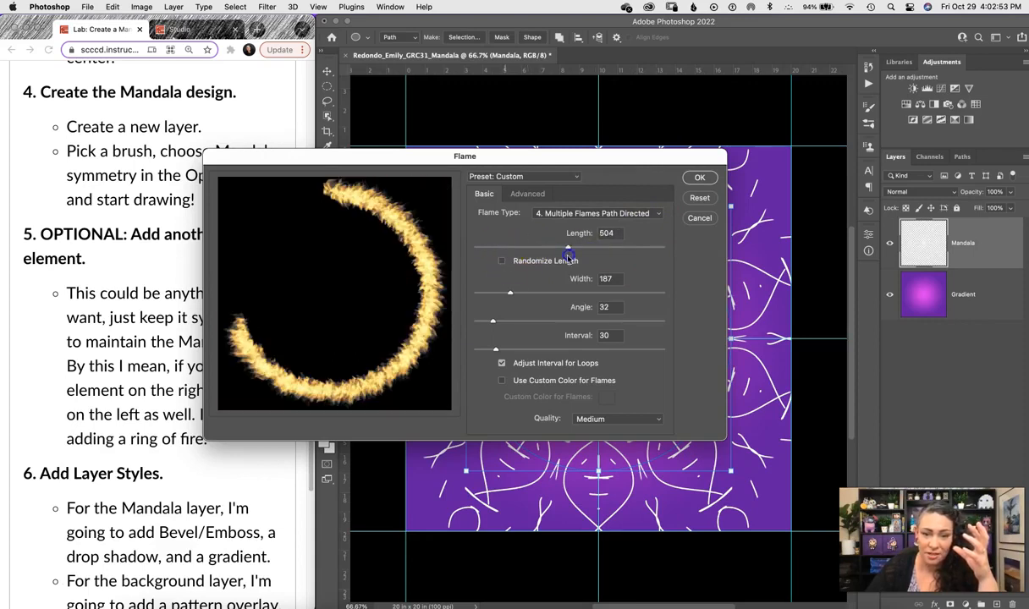
{"action": "left_click", "coordinate": [509, 294]}
{"action": "left_click_drag", "start_coordinate": [578, 294], "coordinate": [496, 324]}
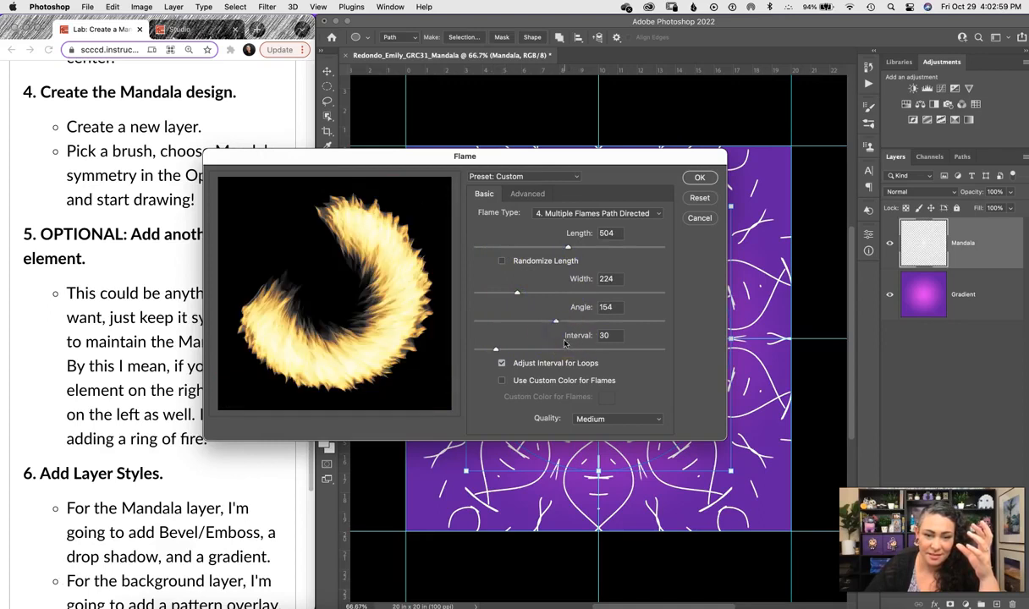
{"action": "left_click_drag", "start_coordinate": [496, 348], "coordinate": [504, 351]}
{"action": "left_click_drag", "start_coordinate": [570, 352], "coordinate": [572, 353]}
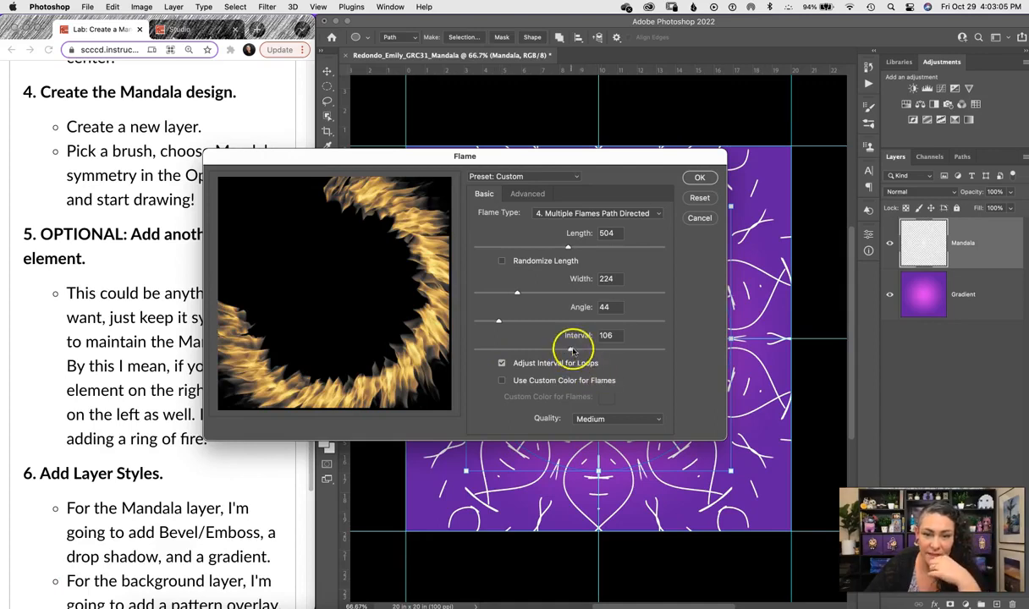
{"action": "left_click", "coordinate": [567, 247]}
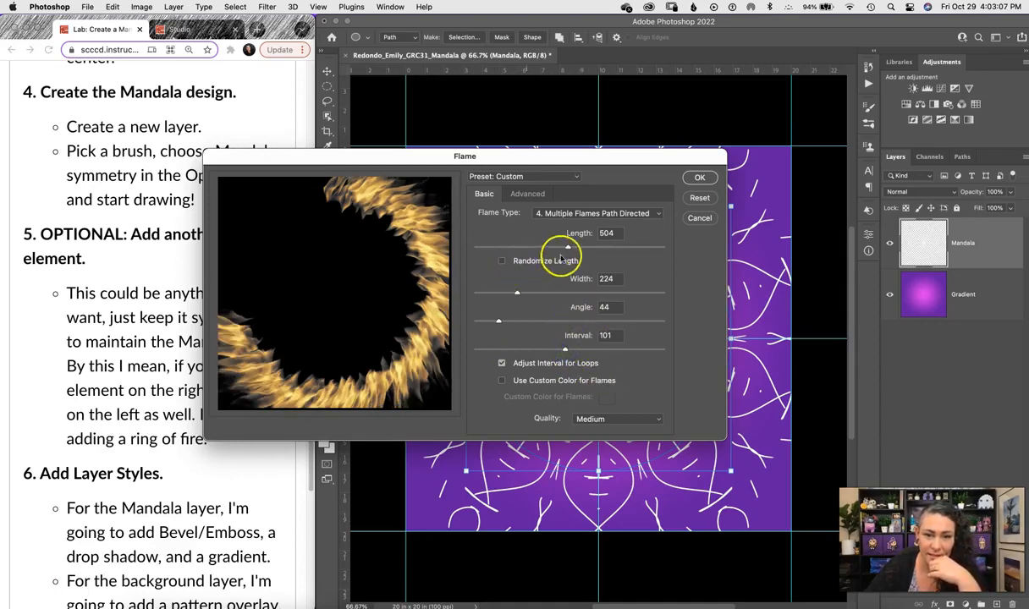
{"action": "left_click", "coordinate": [517, 295]}
{"action": "left_click_drag", "start_coordinate": [532, 294], "coordinate": [535, 301]}
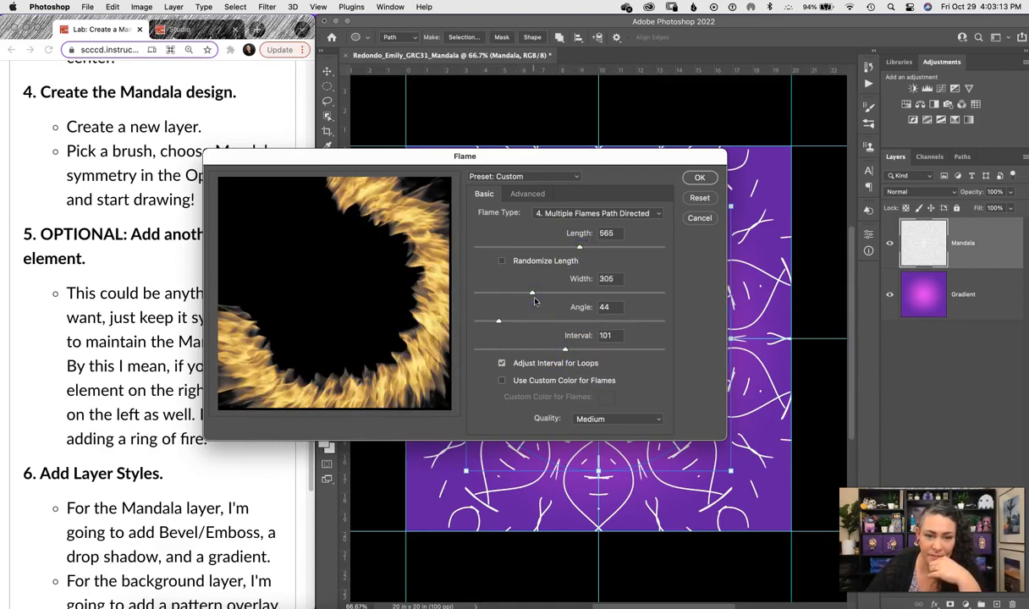
Try Randomize Length, switch it back off, and render the fire ring onto Mandala.
{"action": "left_click", "coordinate": [501, 264]}
{"action": "left_click", "coordinate": [315, 308]}
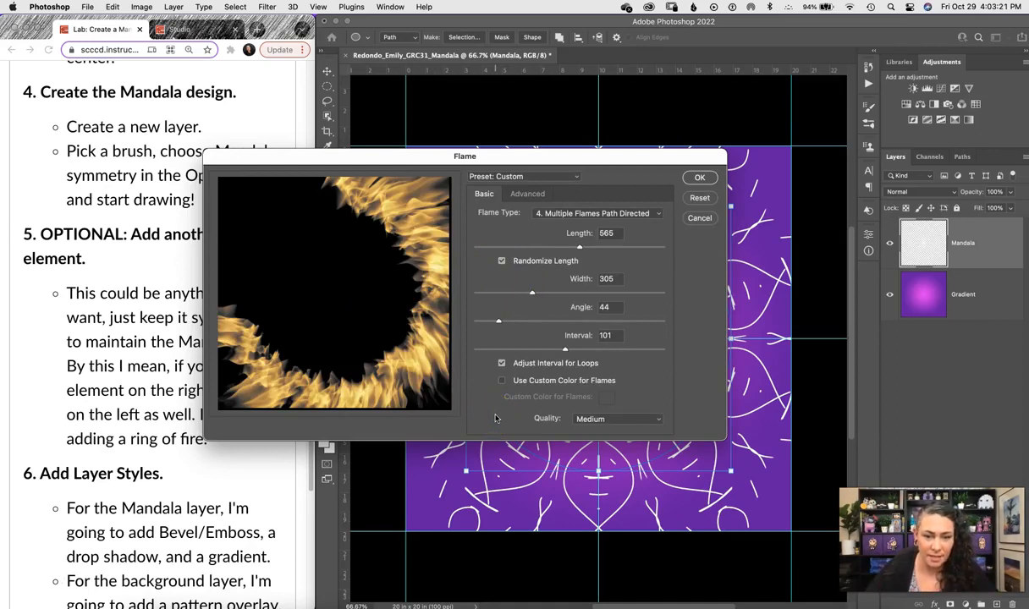
{"action": "left_click", "coordinate": [501, 261]}
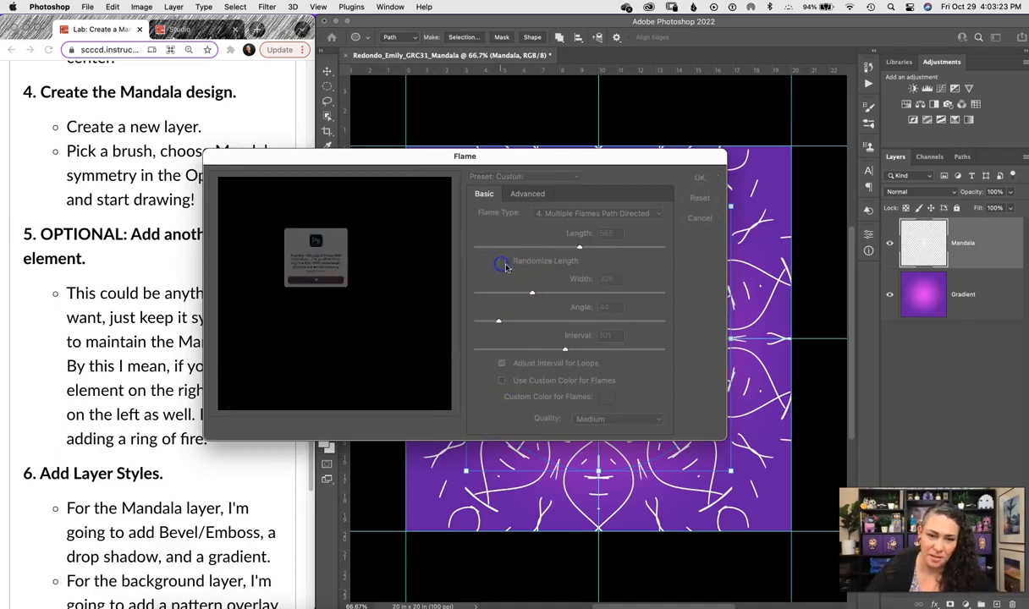
{"action": "left_click", "coordinate": [318, 311]}
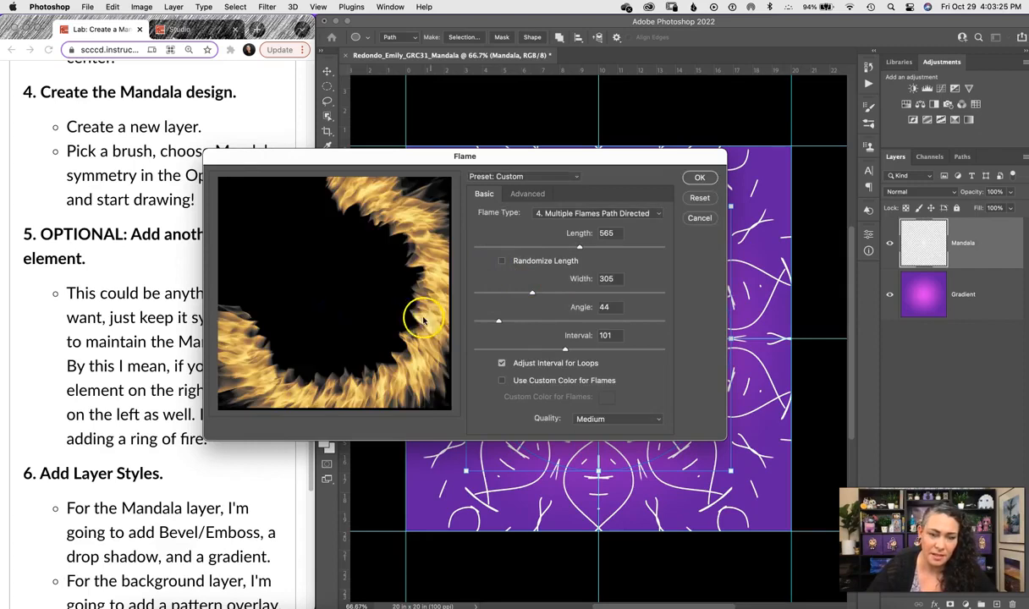
{"action": "left_click", "coordinate": [702, 178]}
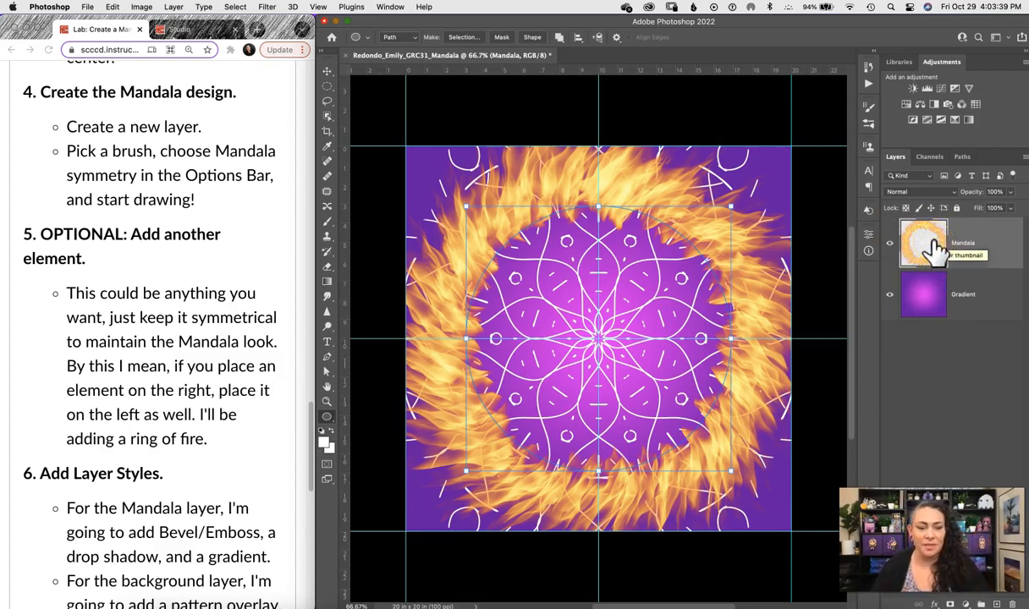
Undo the fire ring, add a new Flames layer, and render the Flame filter there.
{"action": "key", "text": "super+z"}
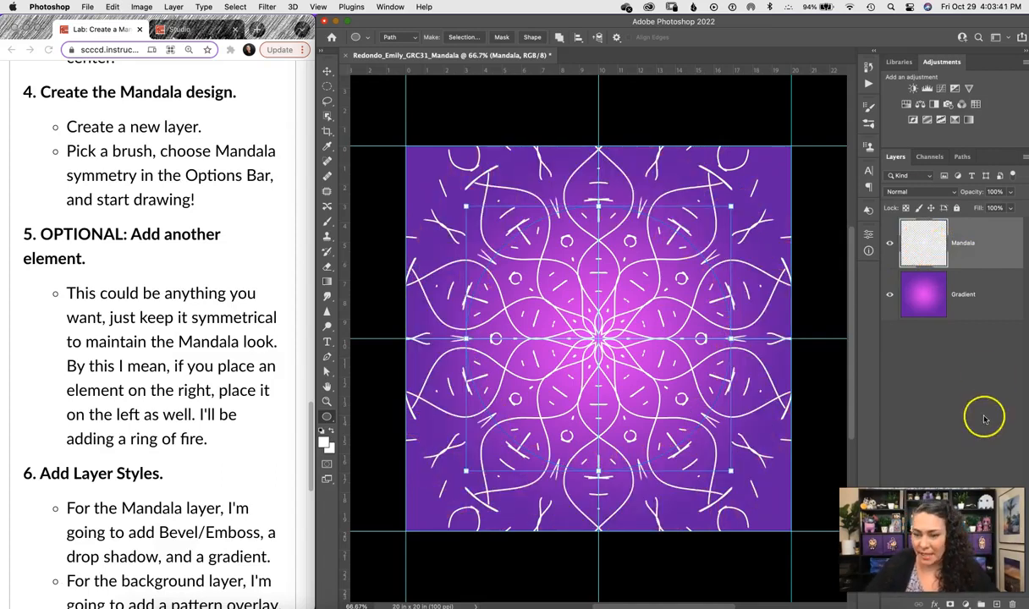
{"action": "left_click", "coordinate": [996, 604]}
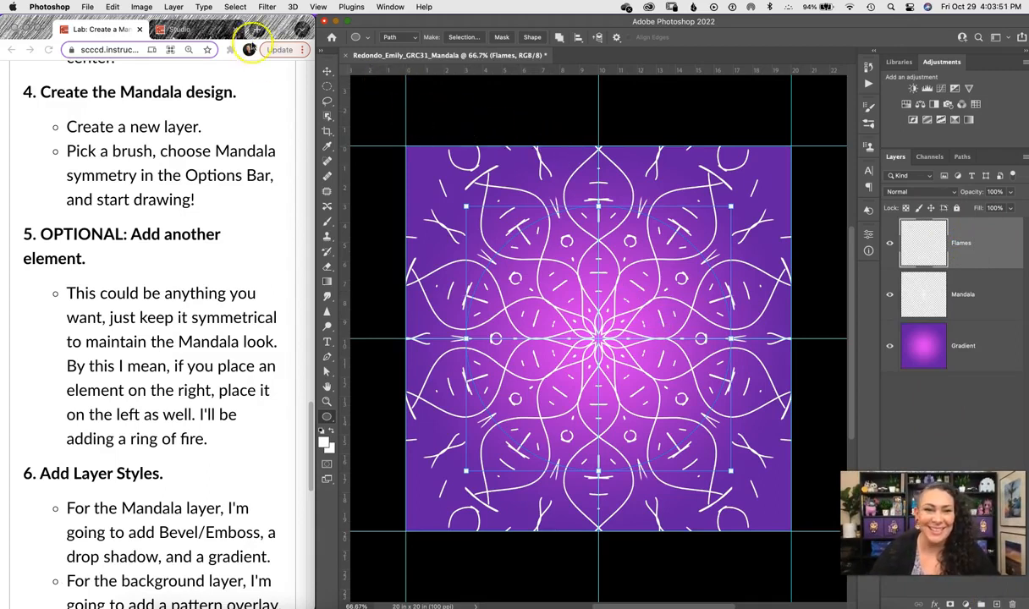
{"action": "left_click", "coordinate": [266, 8]}
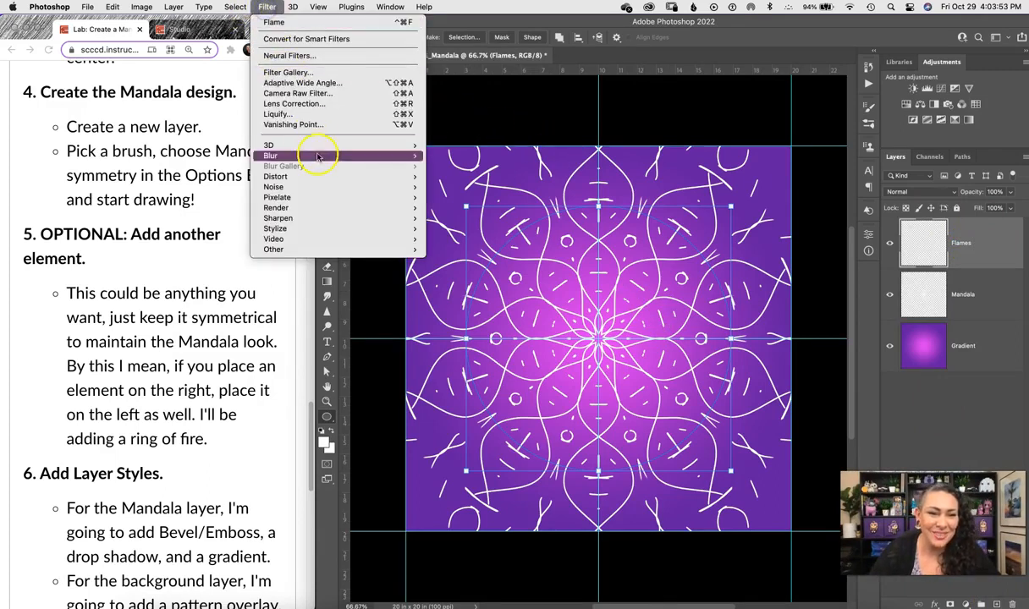
{"action": "mouse_move", "coordinate": [379, 217]}
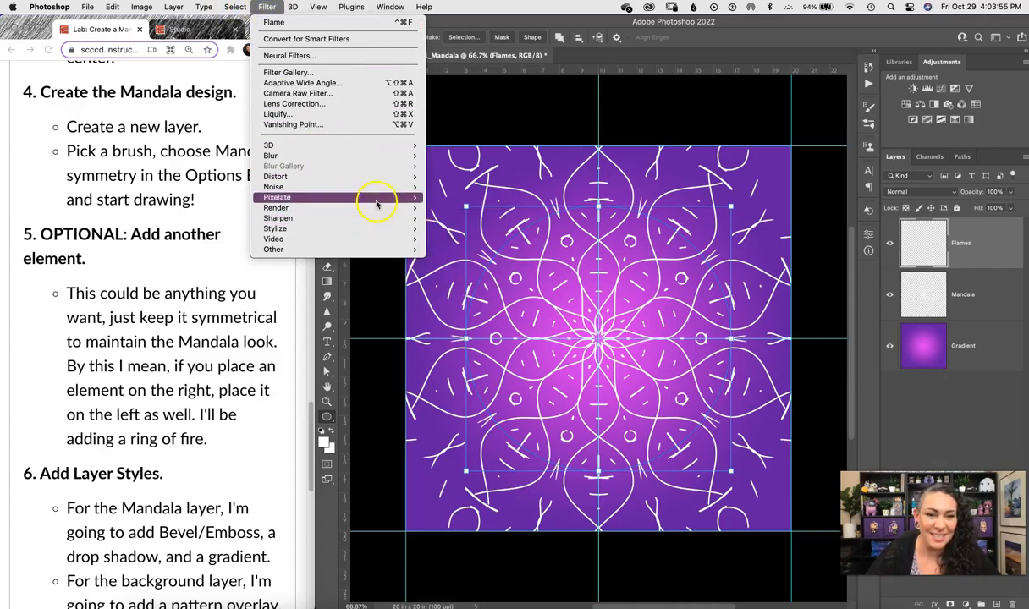
{"action": "left_click", "coordinate": [428, 206]}
{"action": "left_click", "coordinate": [517, 242]}
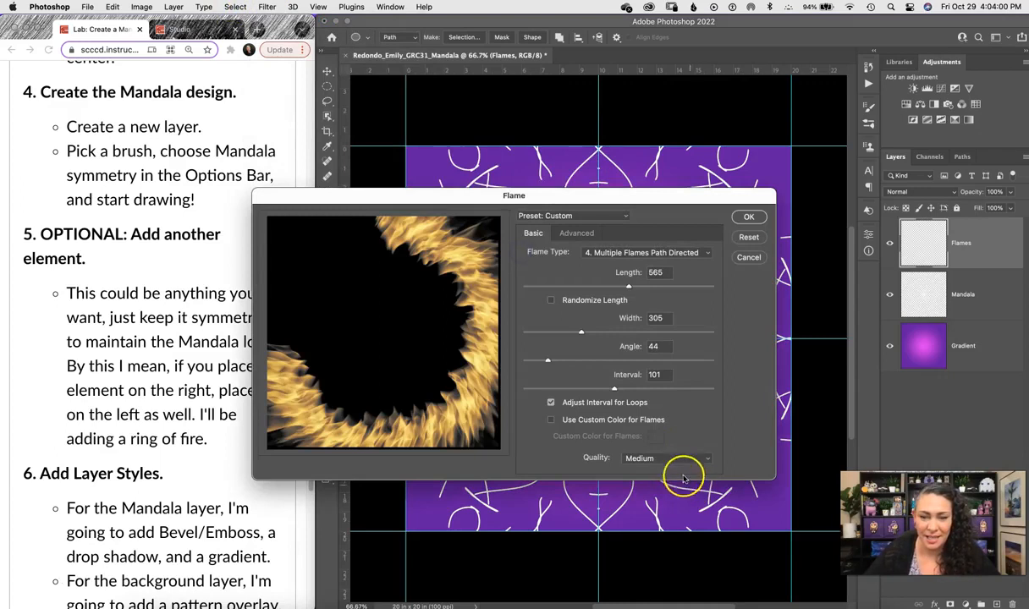
{"action": "left_click", "coordinate": [748, 218]}
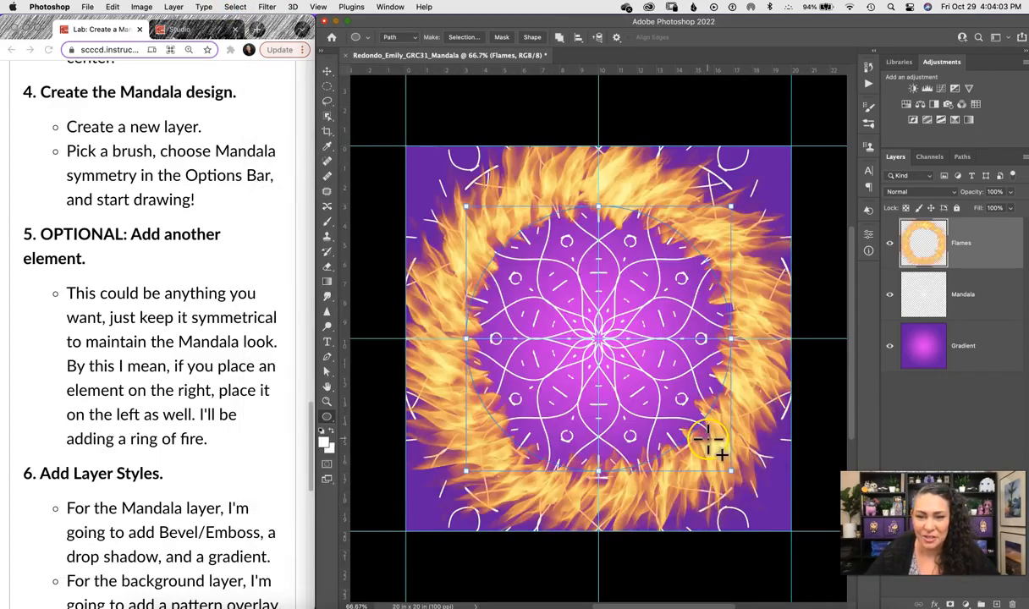
Move Flames below Mandala, scale the ring down slightly, and hide the circle path outline.
{"action": "left_click_drag", "start_coordinate": [970, 246], "coordinate": [981, 335]}
{"action": "left_click", "coordinate": [975, 338]}
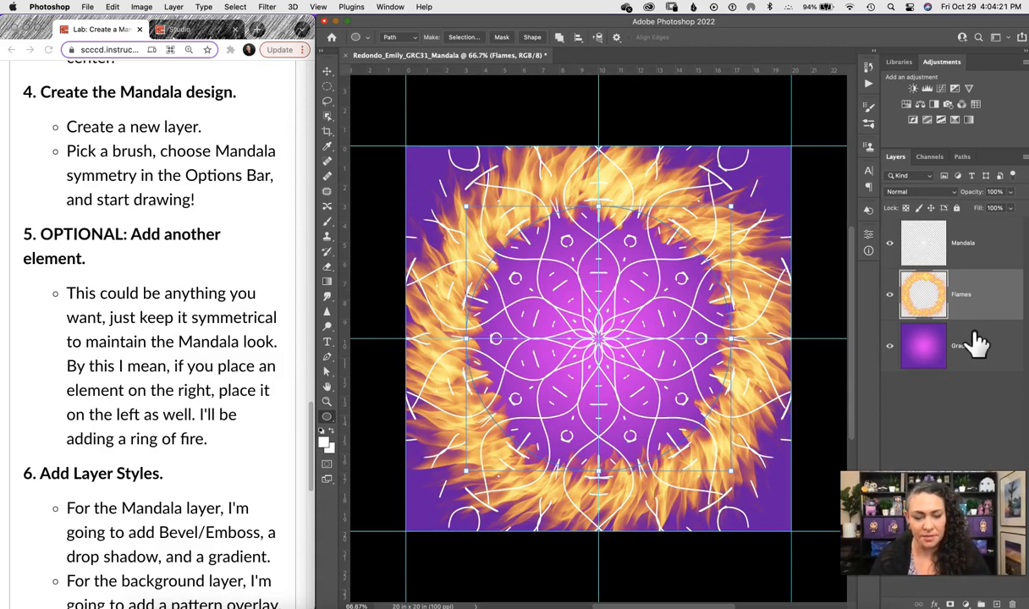
{"action": "key", "text": "super+t"}
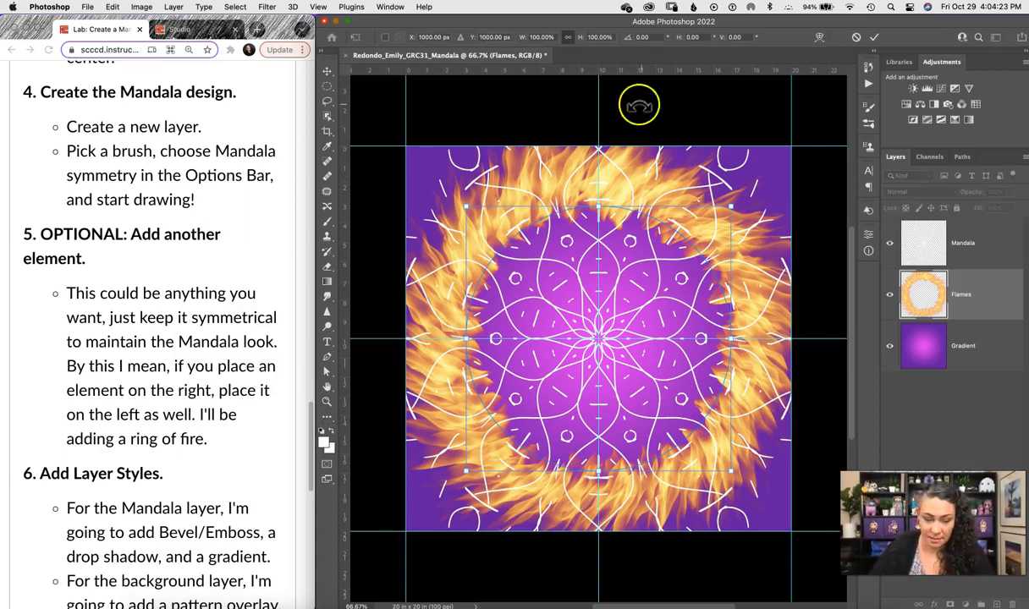
{"action": "left_click_drag", "start_coordinate": [731, 203], "coordinate": [717, 218]}
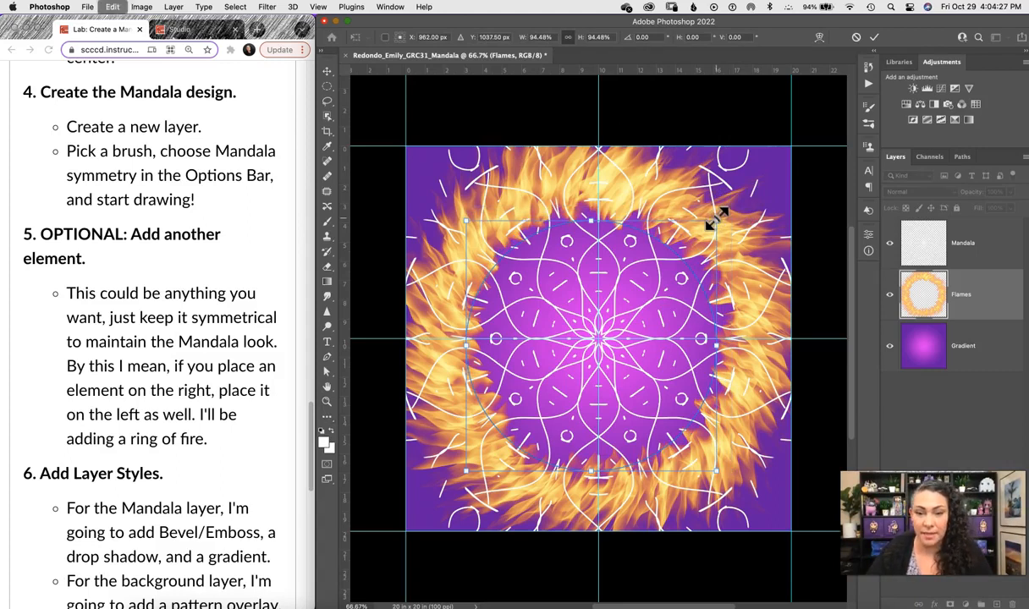
{"action": "left_click", "coordinate": [874, 36]}
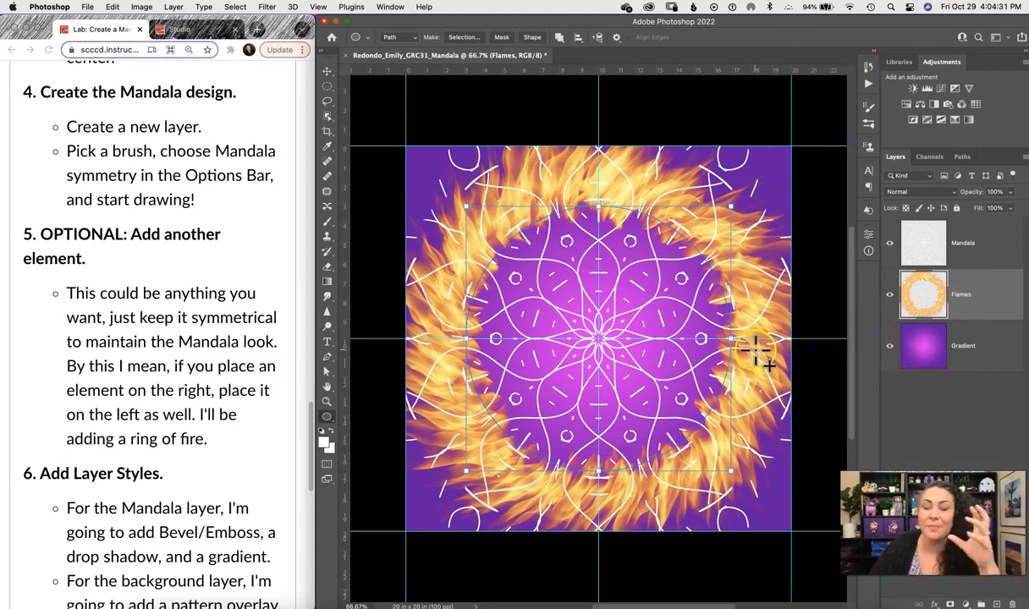
{"action": "left_click", "coordinate": [962, 159]}
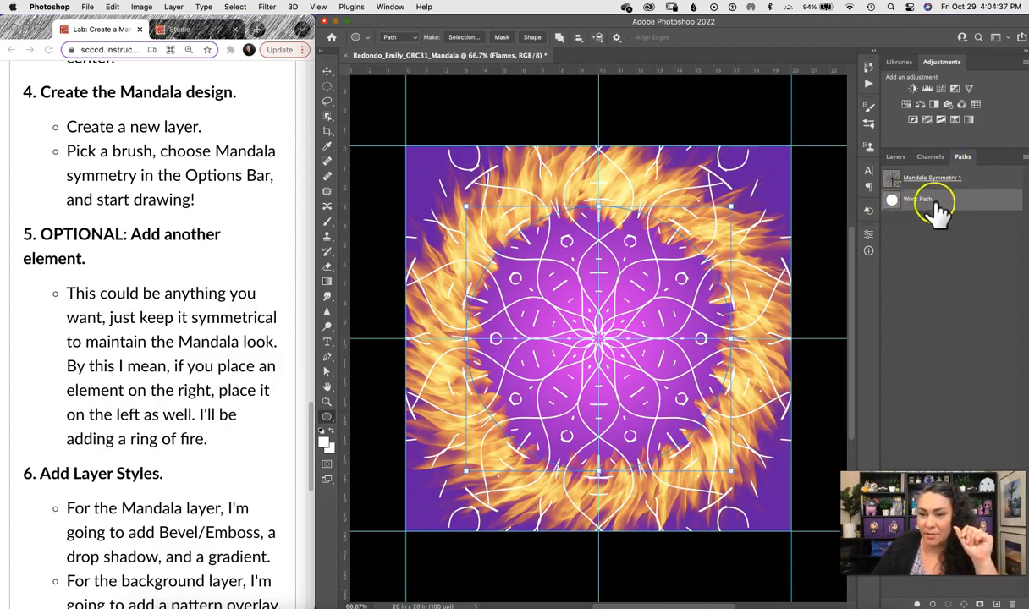
{"action": "left_click", "coordinate": [911, 230]}
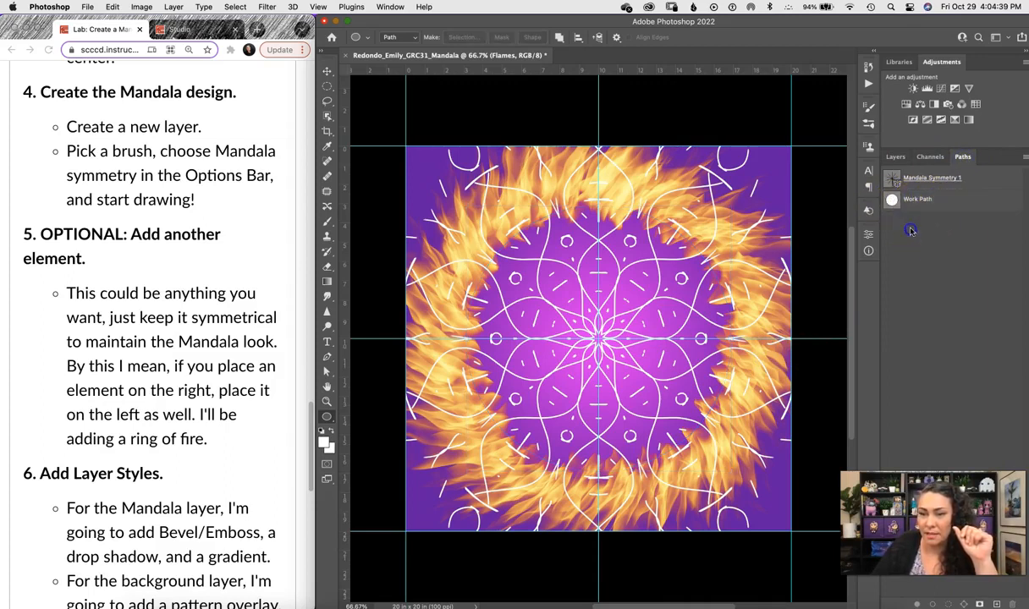
{"action": "left_click", "coordinate": [895, 158]}
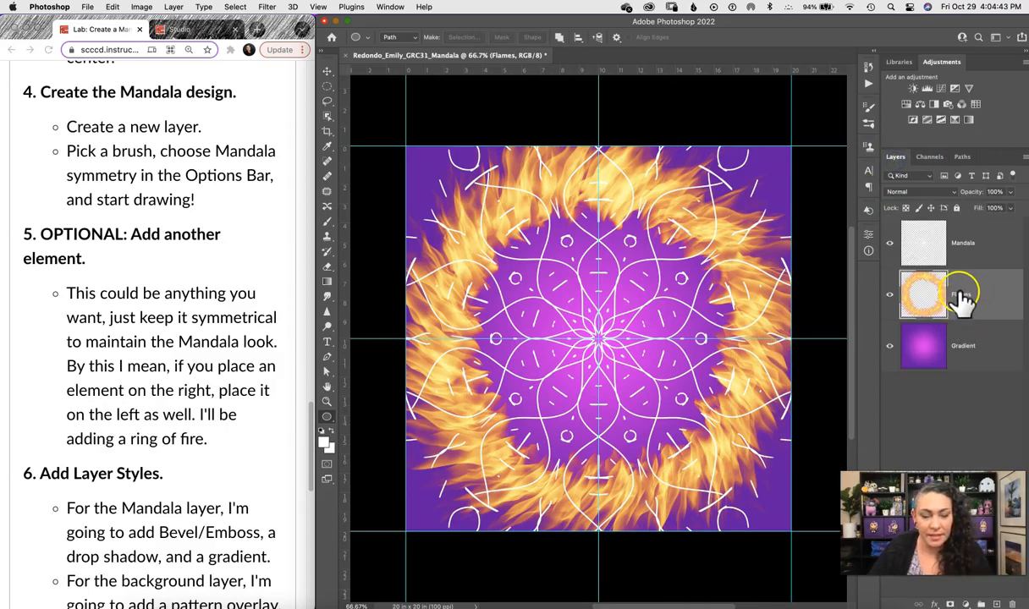
Shrink the fire ring to about 77%, undo it, and delete the Flames layer.
{"action": "key", "text": "ctrl+t"}
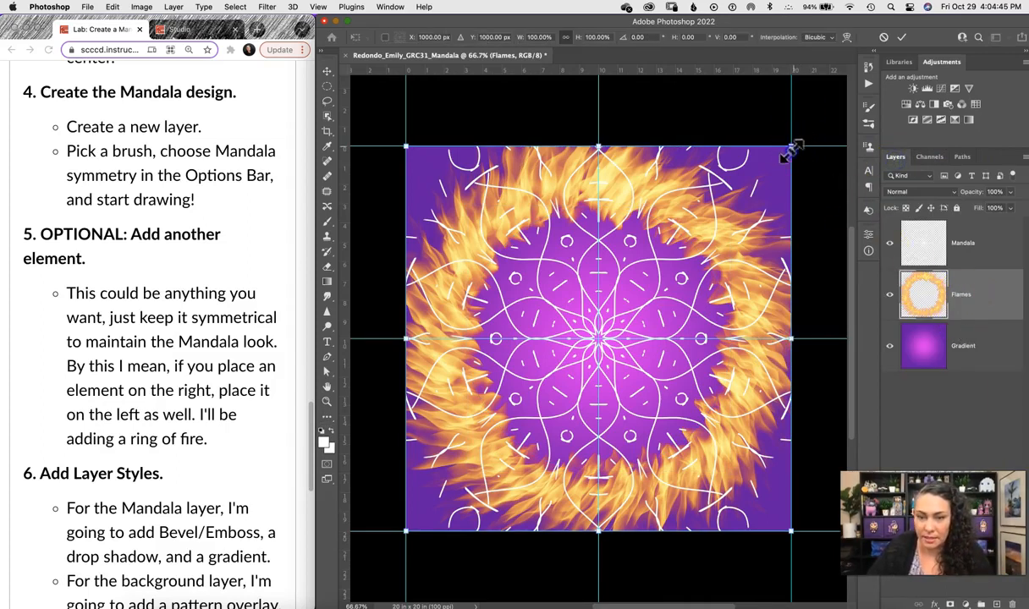
{"action": "left_click_drag", "start_coordinate": [790, 148], "coordinate": [775, 169]}
{"action": "left_click_drag", "start_coordinate": [407, 165], "coordinate": [460, 195]}
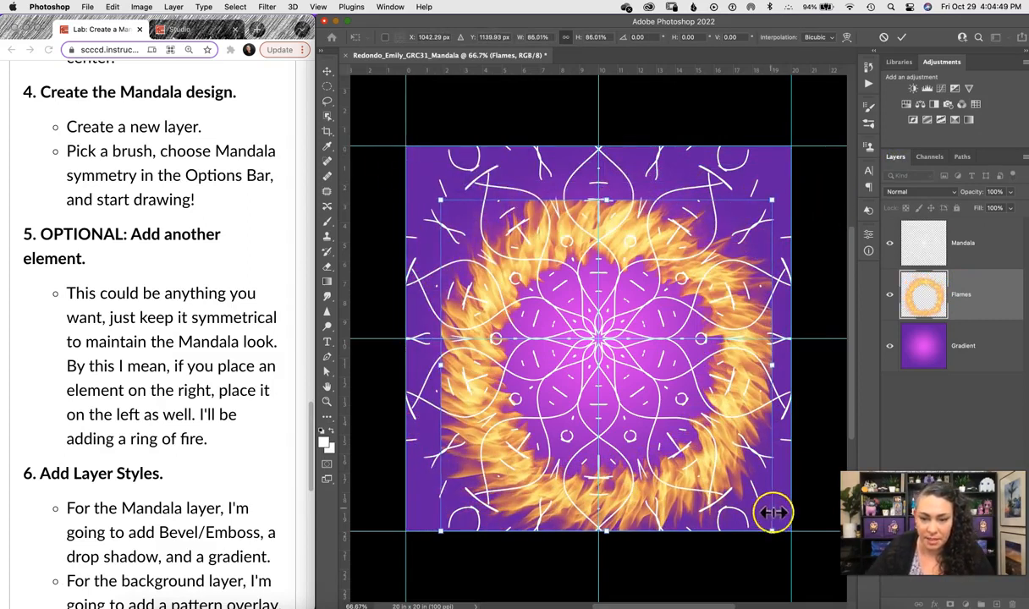
{"action": "left_click_drag", "start_coordinate": [772, 531], "coordinate": [737, 494]}
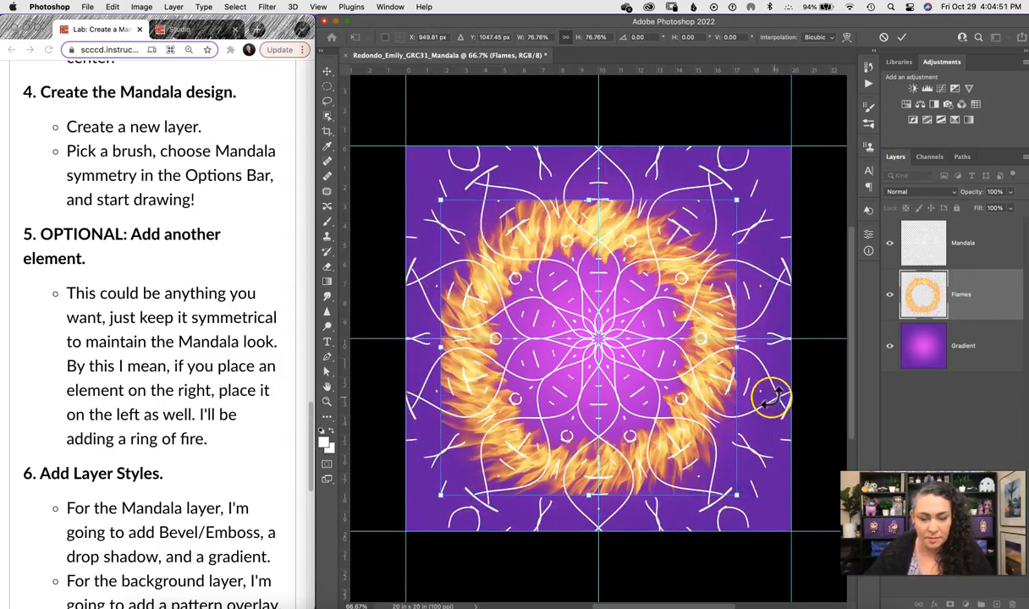
{"action": "key", "text": "Return"}
{"action": "key", "text": "u"}
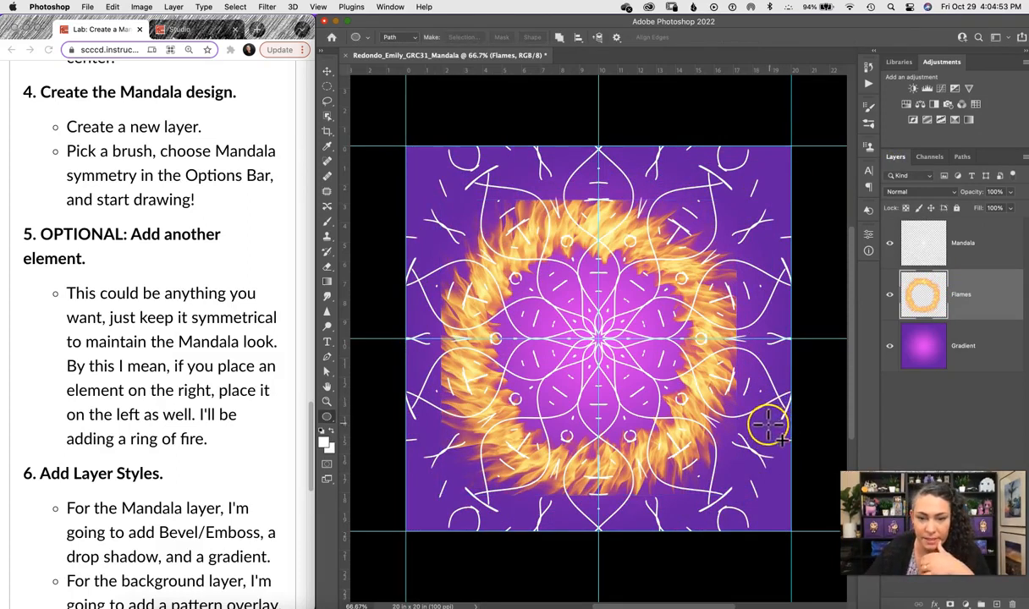
{"action": "key", "text": "super+z"}
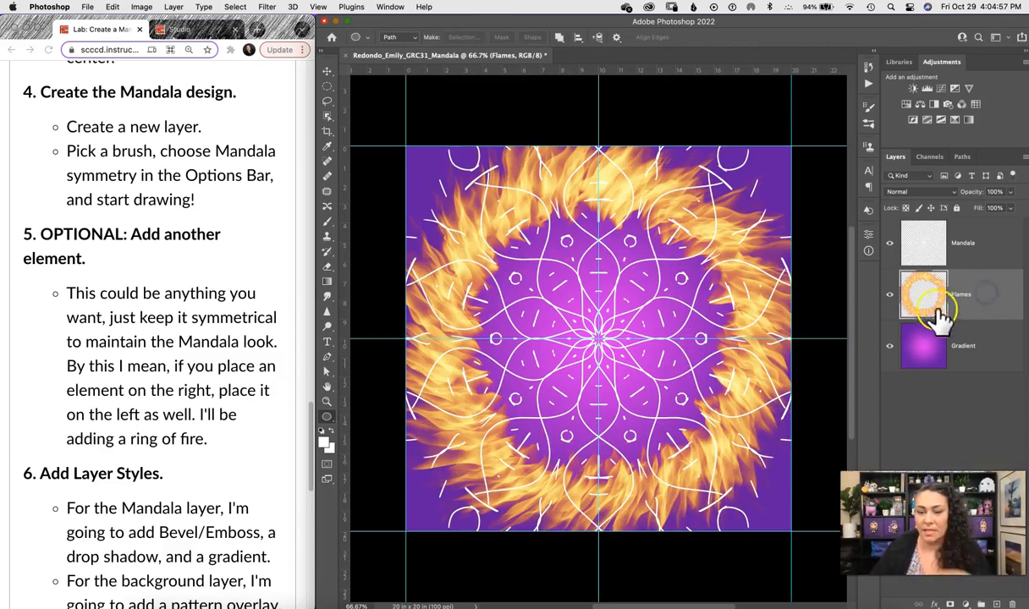
{"action": "key", "text": "BackSpace"}
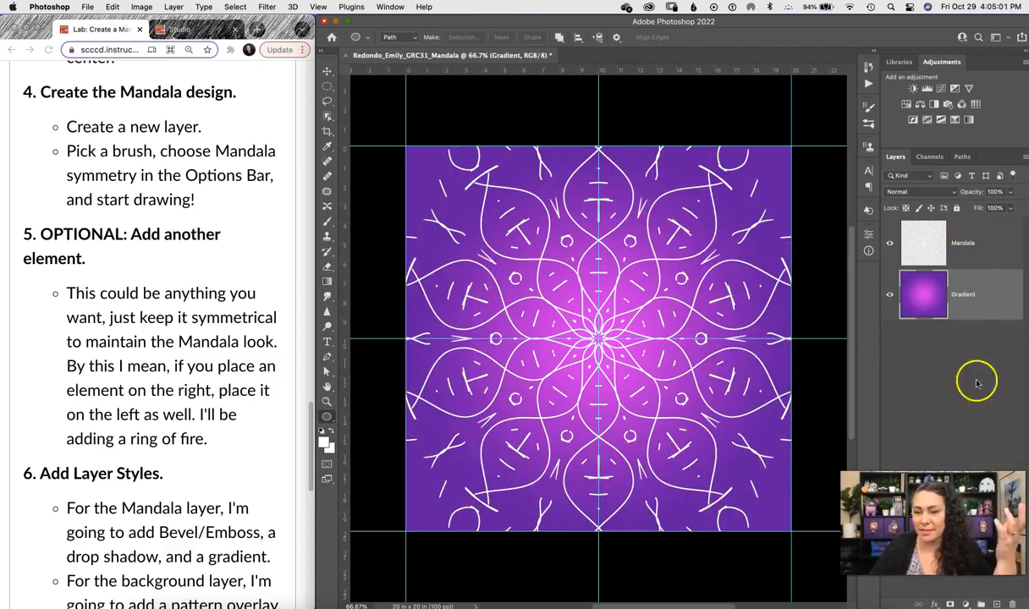
Add a new layer above Gradient and name it Flames.
{"action": "left_click", "coordinate": [996, 603]}
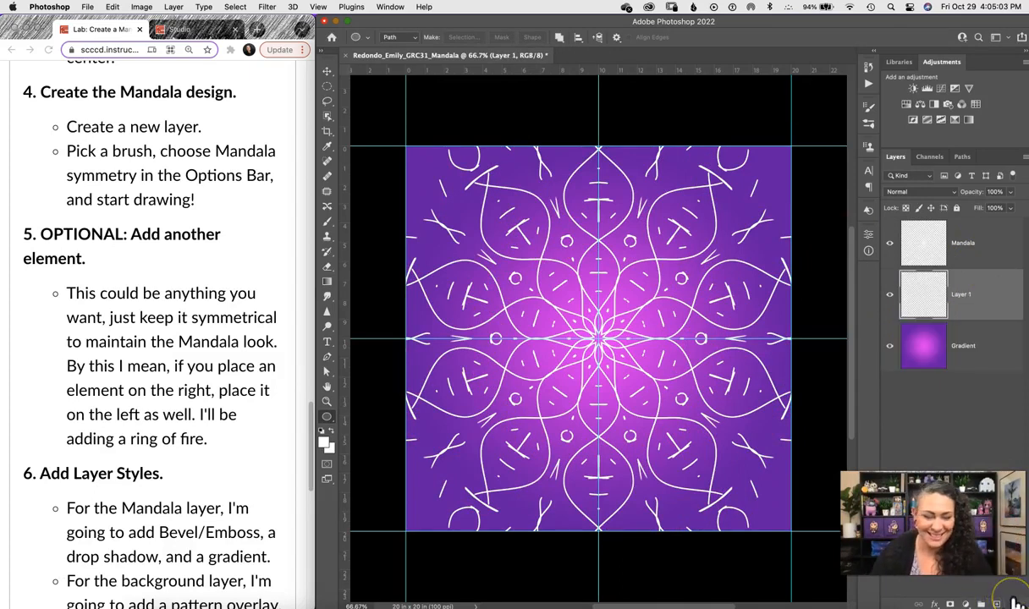
{"action": "double_click", "coordinate": [961, 294]}
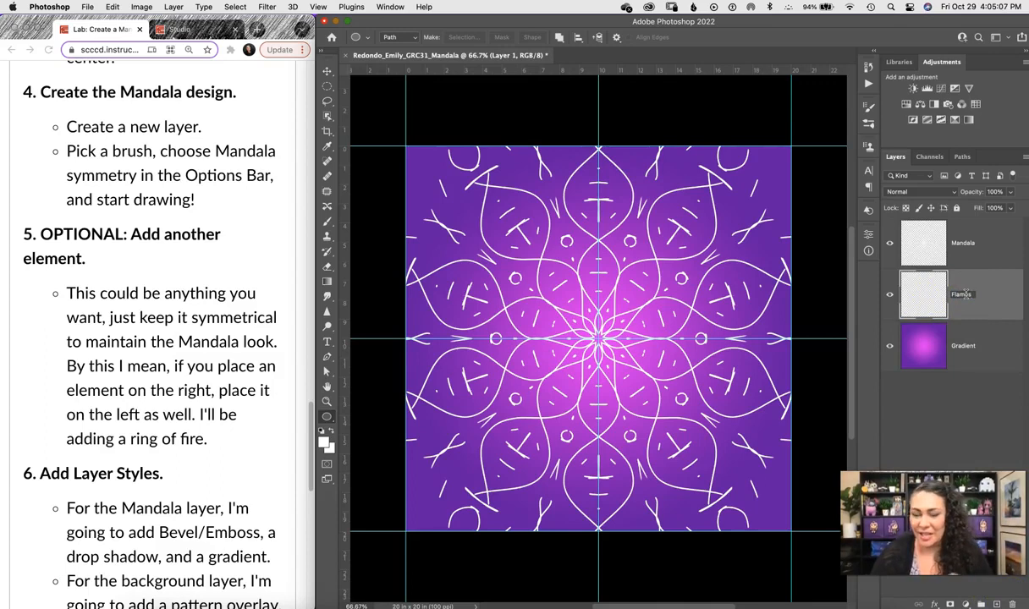
{"action": "key", "text": "Return"}
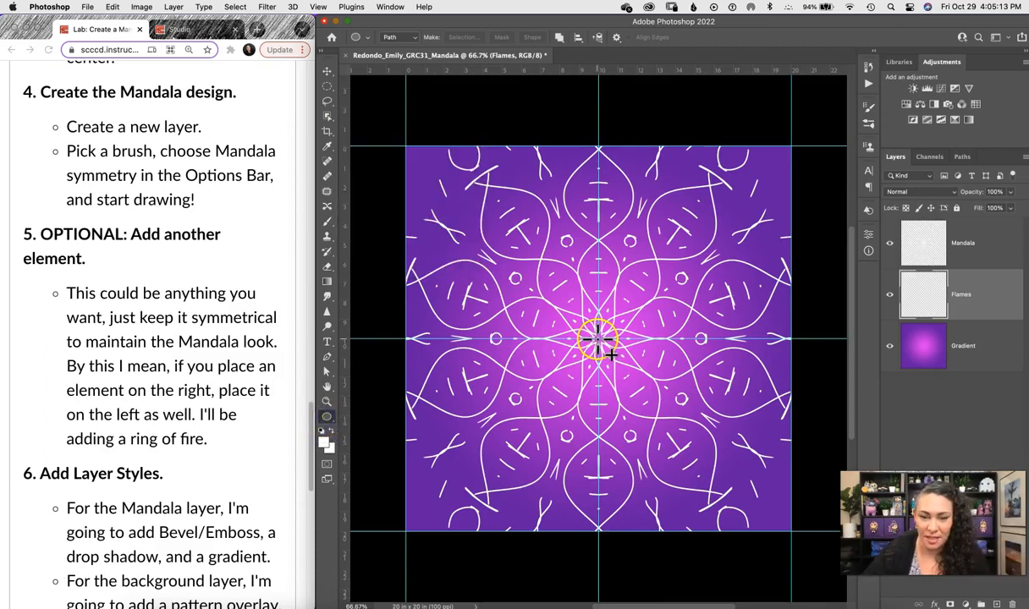
Draw a circle path of about 7.62 in outward from the mandala's centre.
{"action": "left_click_drag", "start_coordinate": [611, 355], "coordinate": [612, 355]}
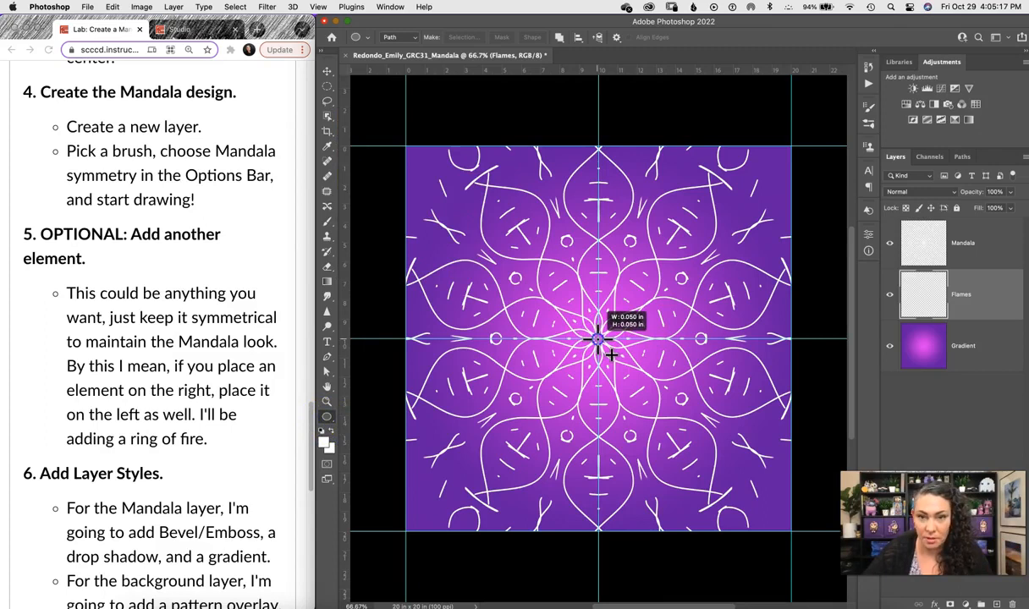
{"action": "left_click_drag", "start_coordinate": [611, 354], "coordinate": [734, 266]}
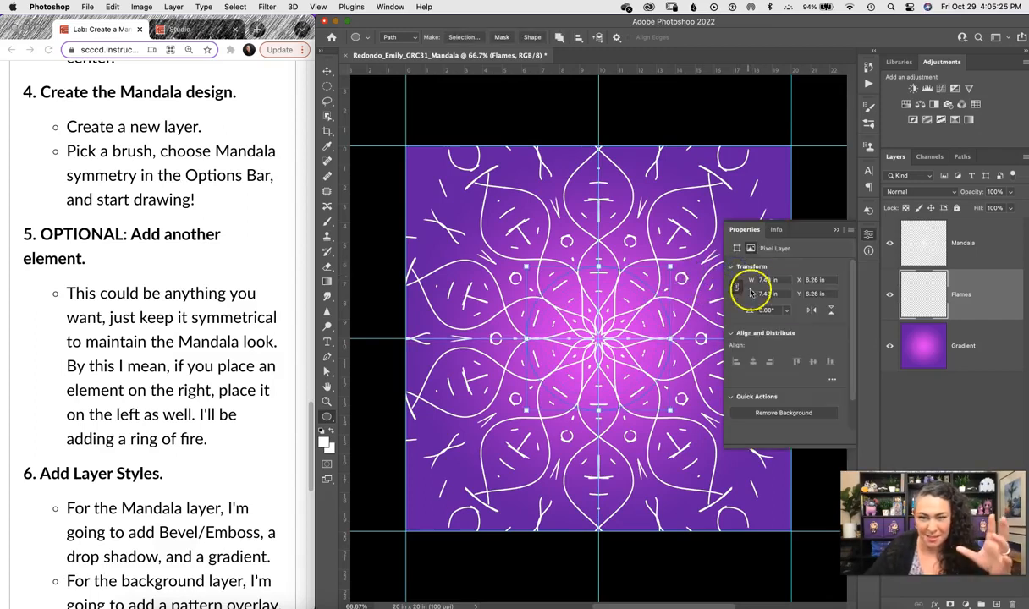
{"action": "left_click", "coordinate": [836, 229]}
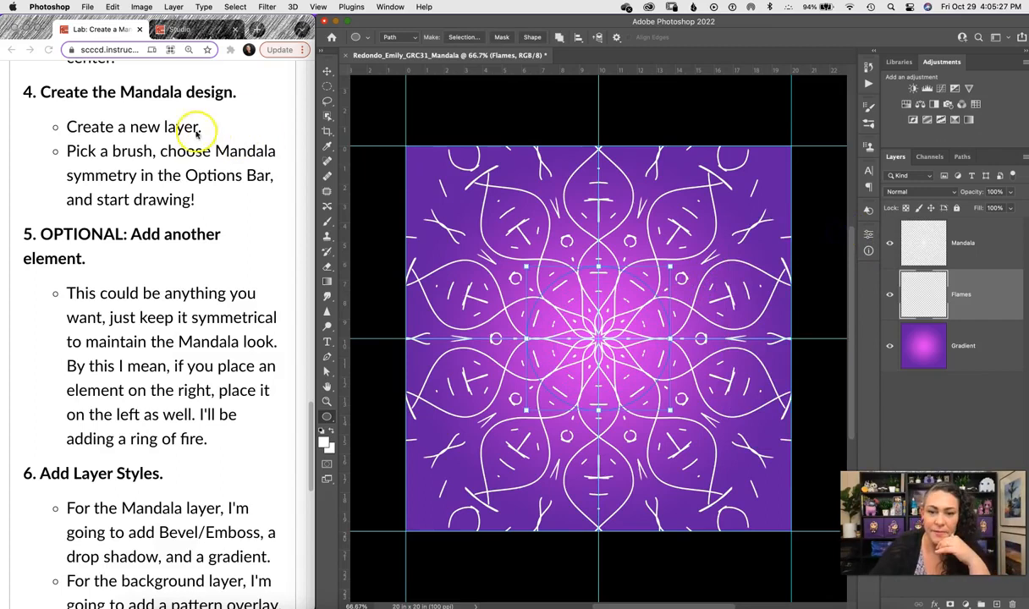
{"action": "left_click", "coordinate": [267, 6]}
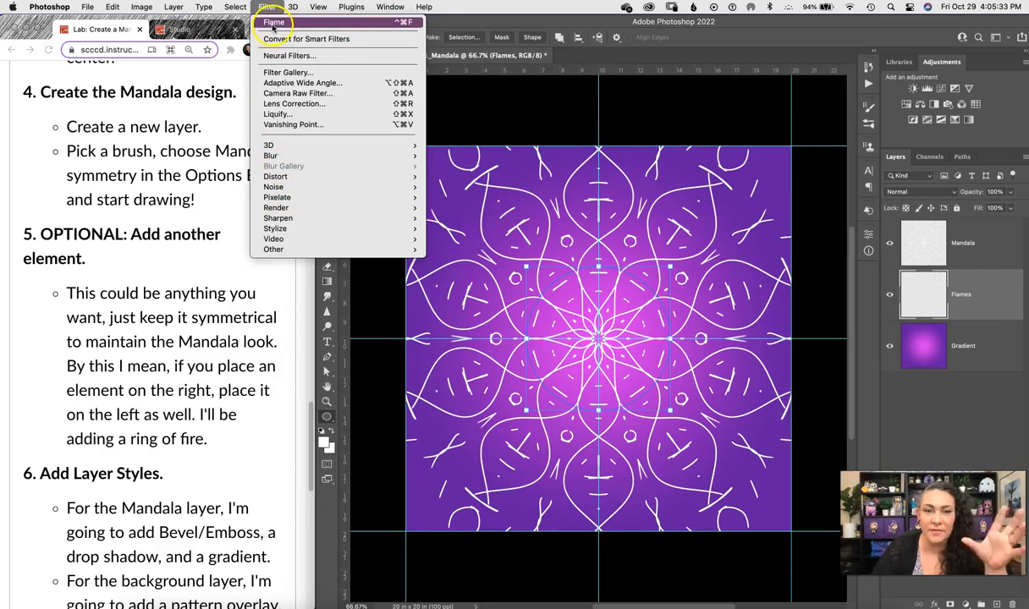
Render a Flame ring with length 267, width 166, angle 25 and interval 73.
{"action": "mouse_move", "coordinate": [327, 207]}
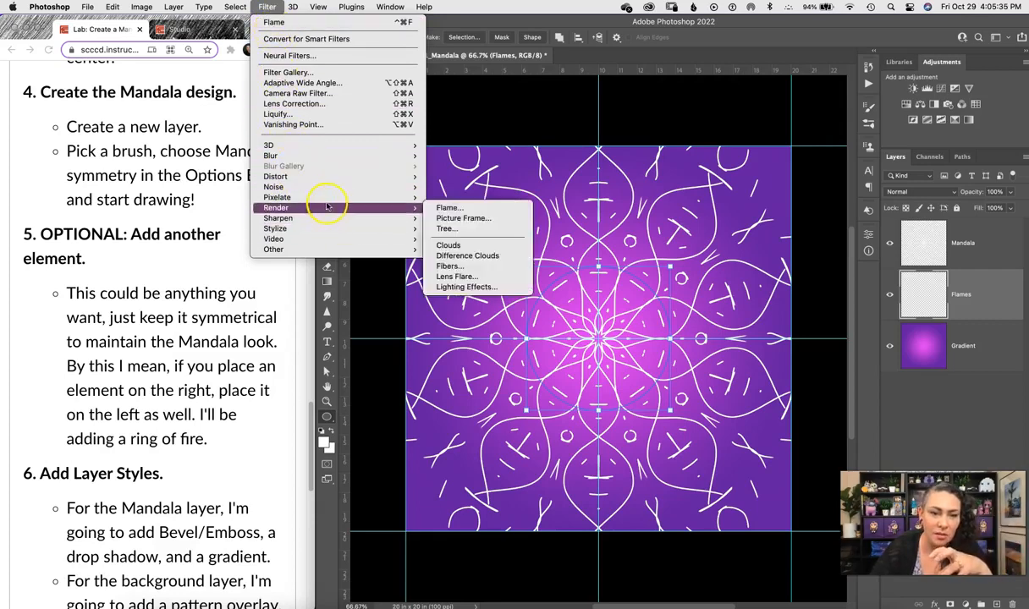
{"action": "left_click", "coordinate": [475, 207]}
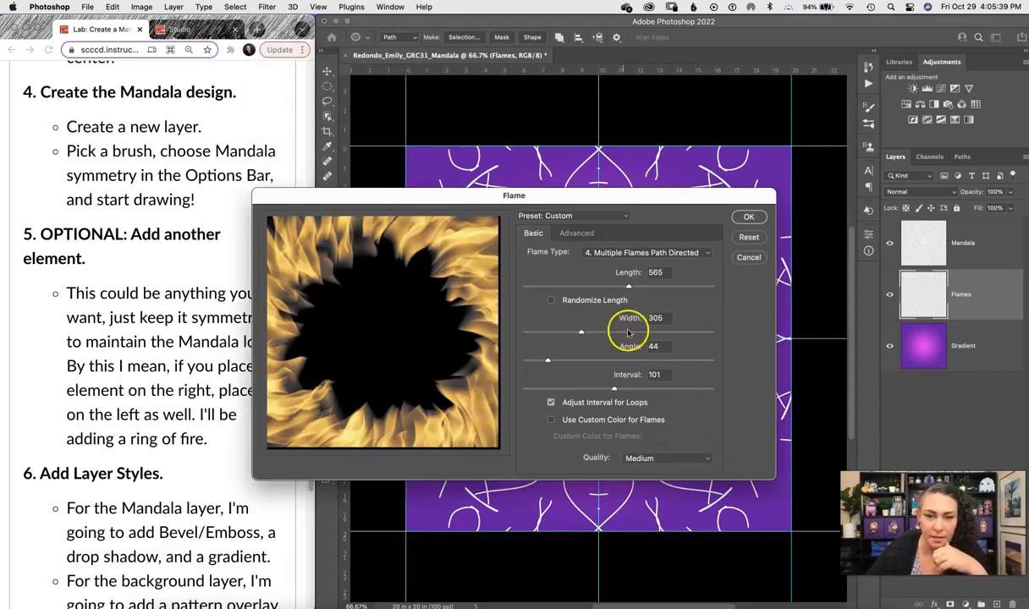
{"action": "left_click_drag", "start_coordinate": [628, 287], "coordinate": [573, 291]}
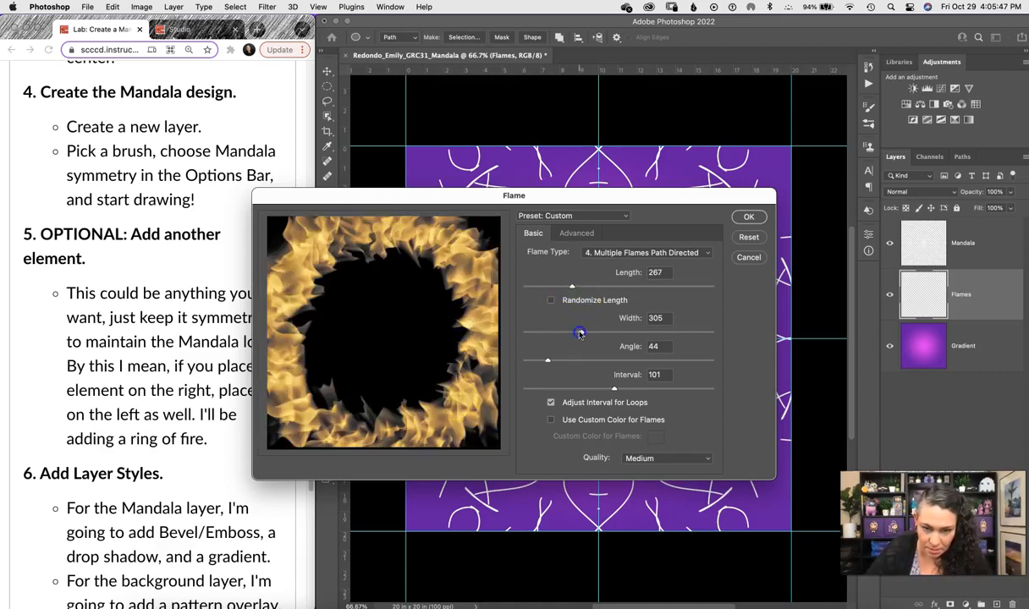
{"action": "left_click_drag", "start_coordinate": [554, 335], "coordinate": [555, 334]}
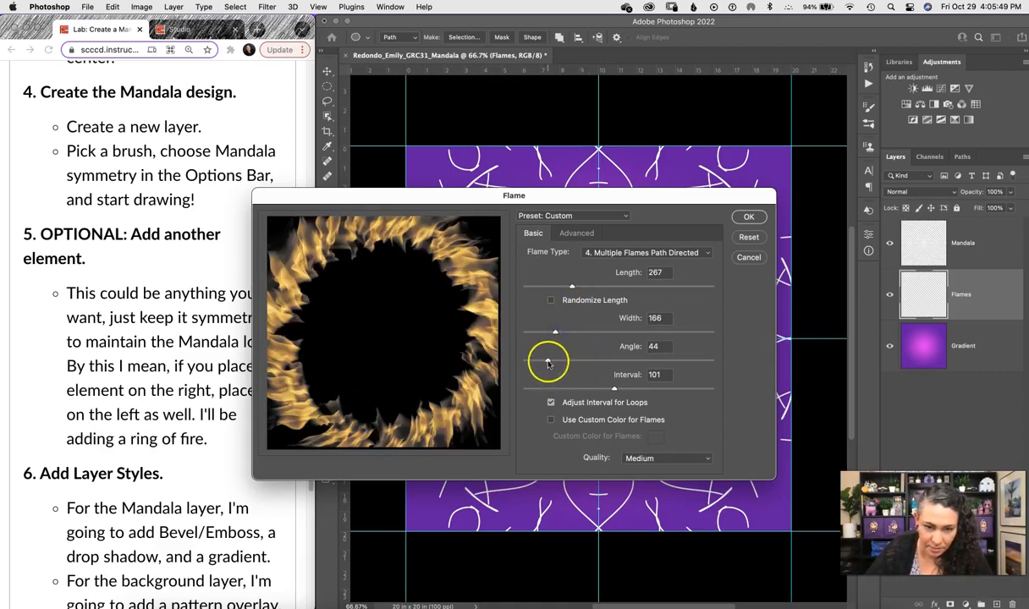
{"action": "left_click_drag", "start_coordinate": [538, 362], "coordinate": [539, 362]}
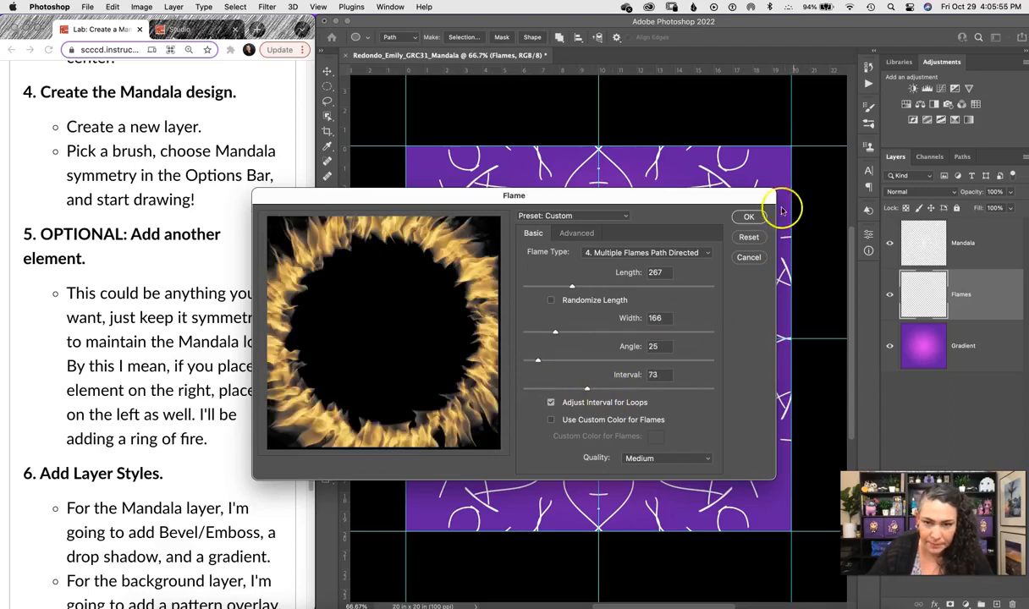
{"action": "left_click", "coordinate": [755, 218]}
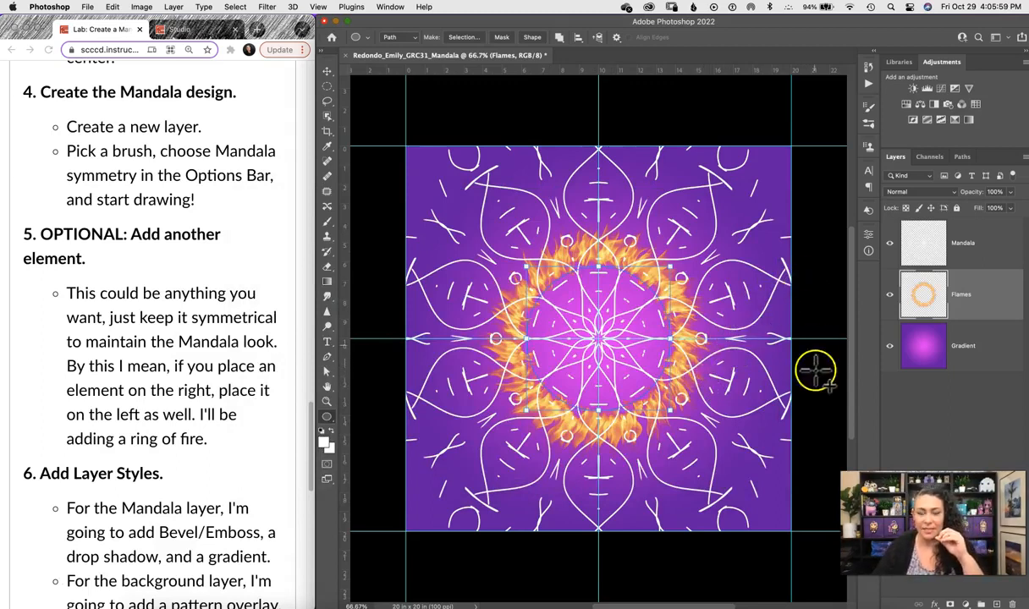
Scale the Flames layer's fire ring up to about 132% with Free Transform.
{"action": "left_click", "coordinate": [962, 158]}
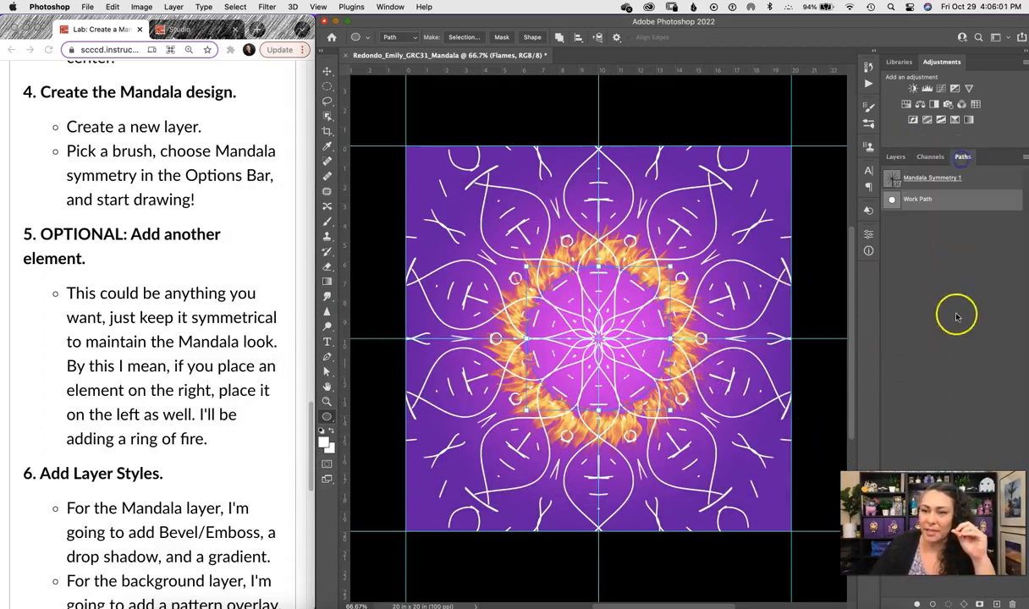
{"action": "left_click", "coordinate": [899, 159]}
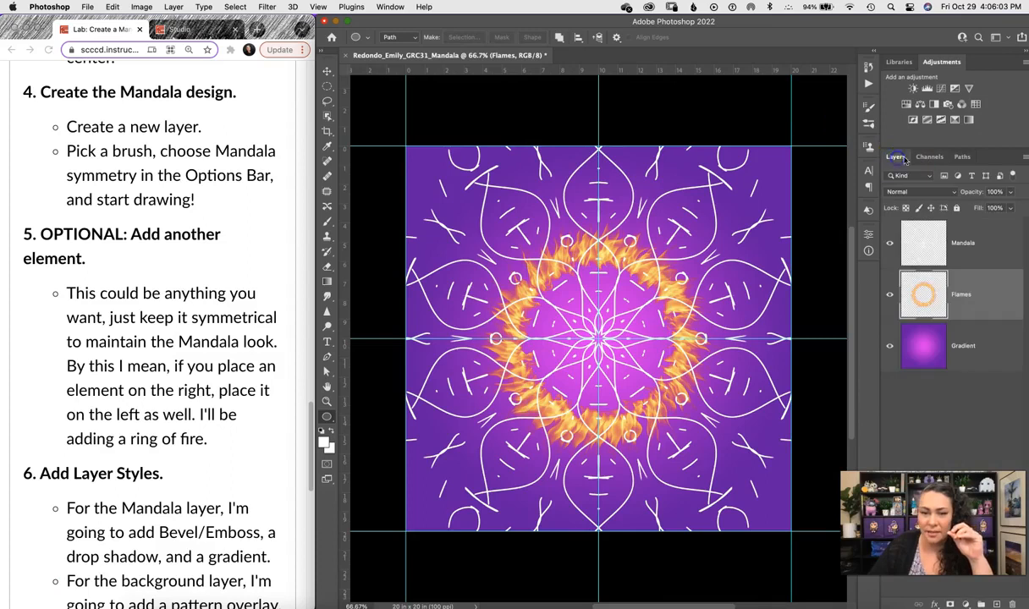
{"action": "left_click", "coordinate": [827, 28]}
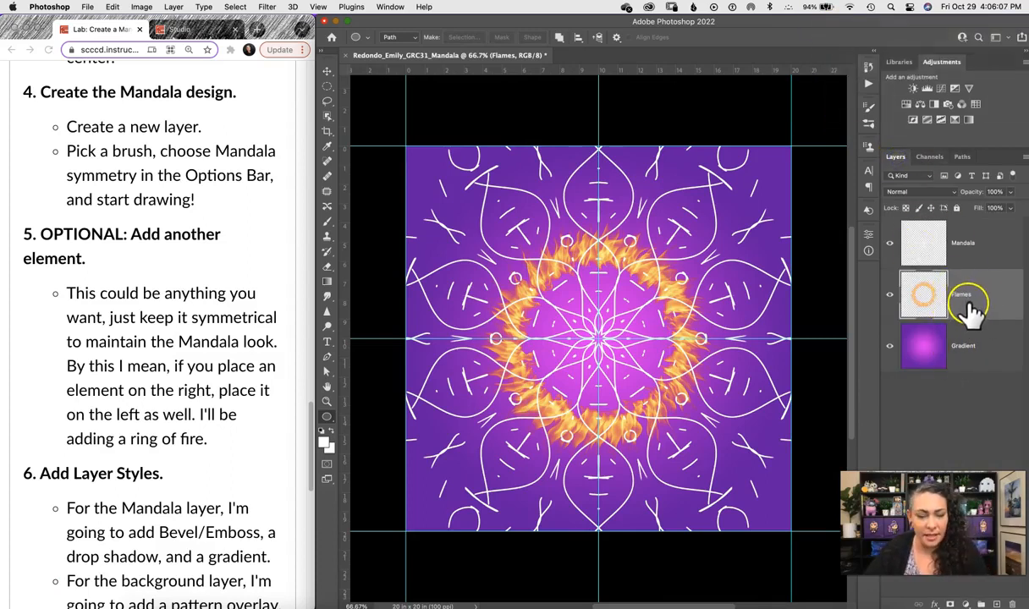
{"action": "key", "text": "ctrl+t"}
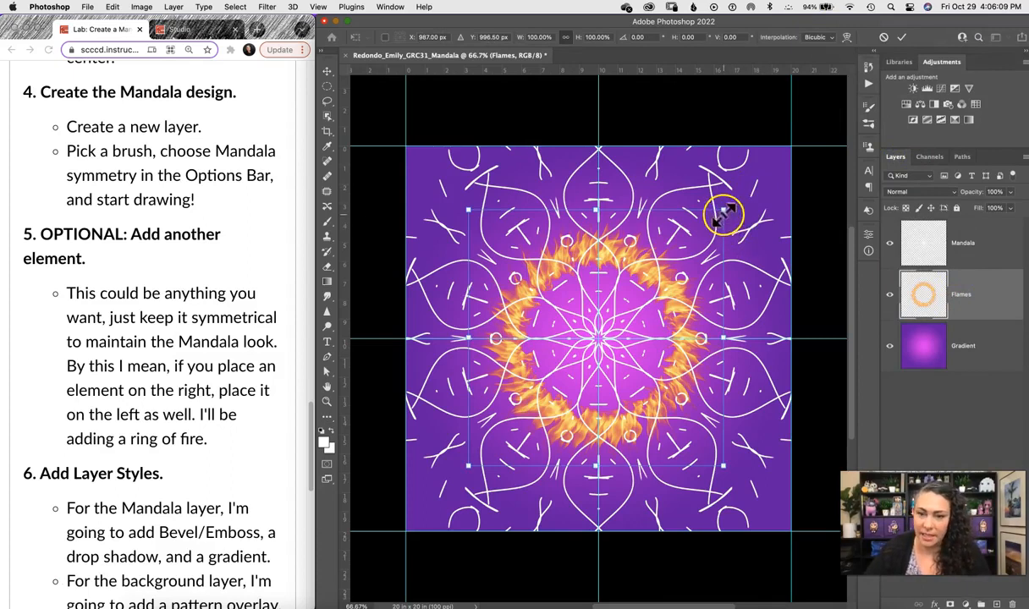
{"action": "left_click_drag", "start_coordinate": [723, 209], "coordinate": [758, 173]}
{"action": "key", "text": "ctrl+z"}
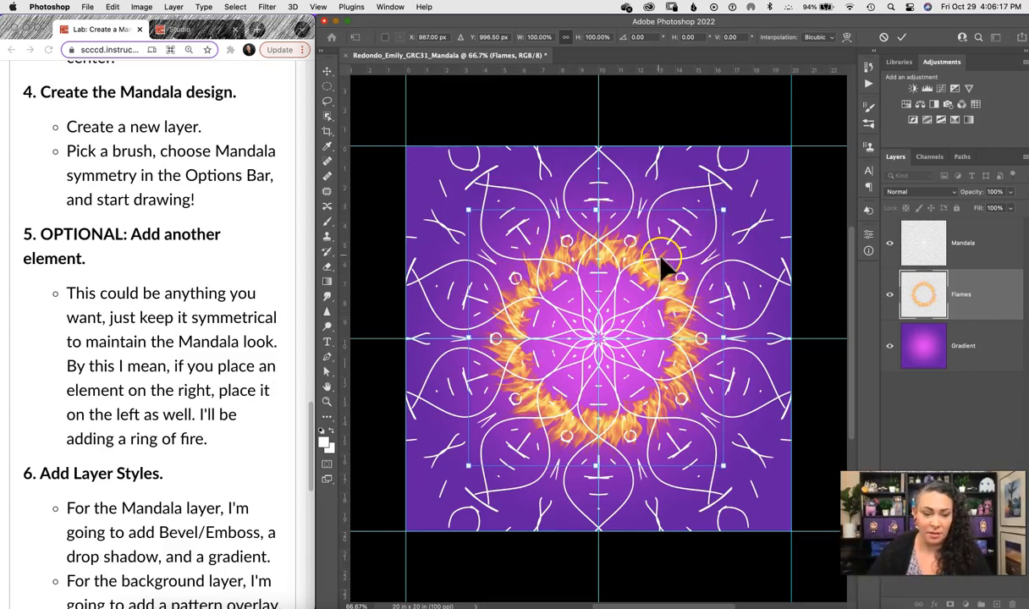
{"action": "left_click_drag", "start_coordinate": [725, 210], "coordinate": [758, 165]}
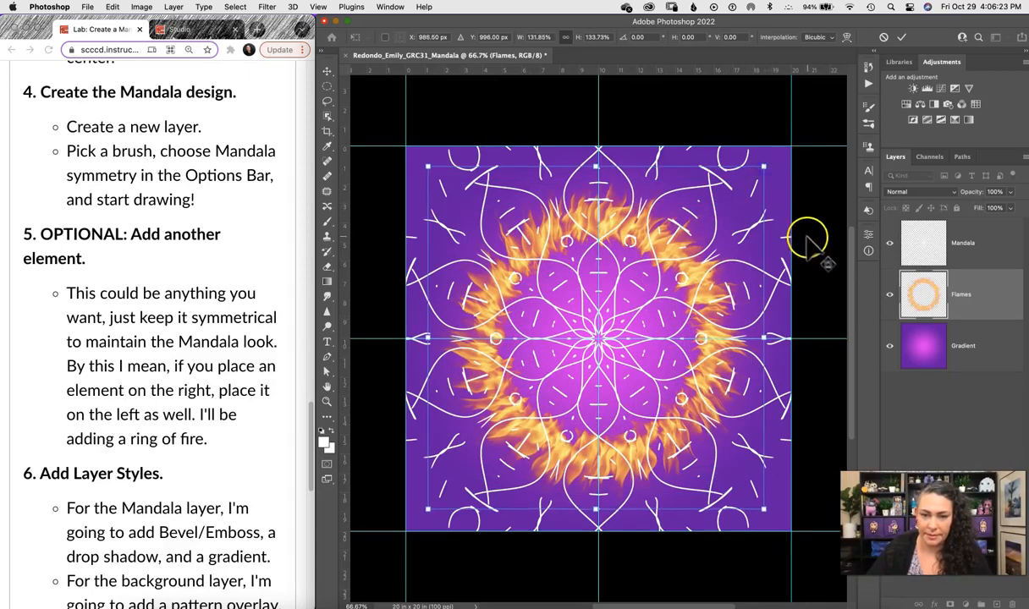
{"action": "key", "text": "u"}
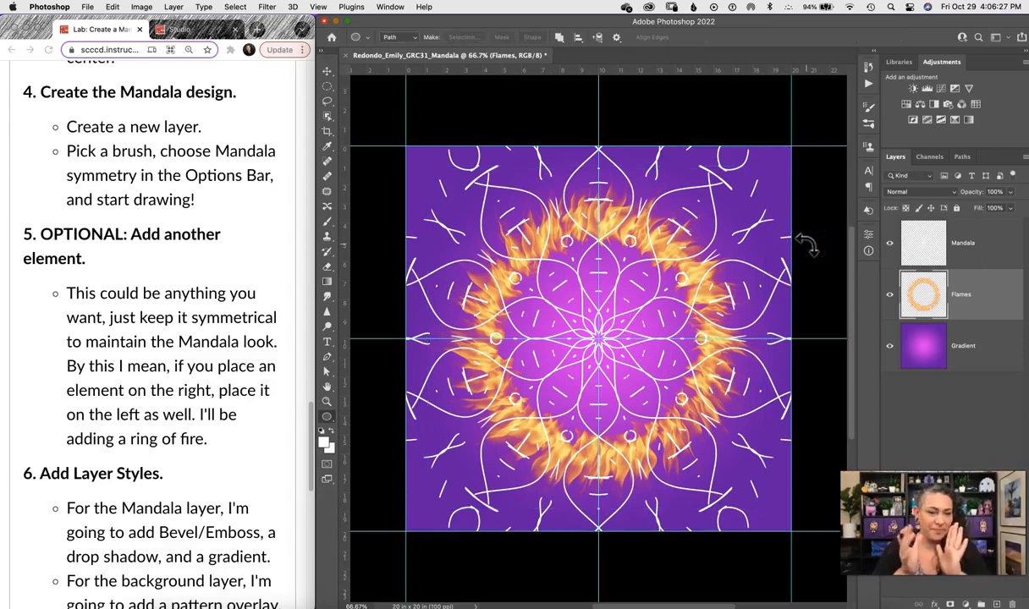
Open the Mandala layer's Layer Style dialog and enable Bevel & Emboss.
{"action": "left_click", "coordinate": [309, 415]}
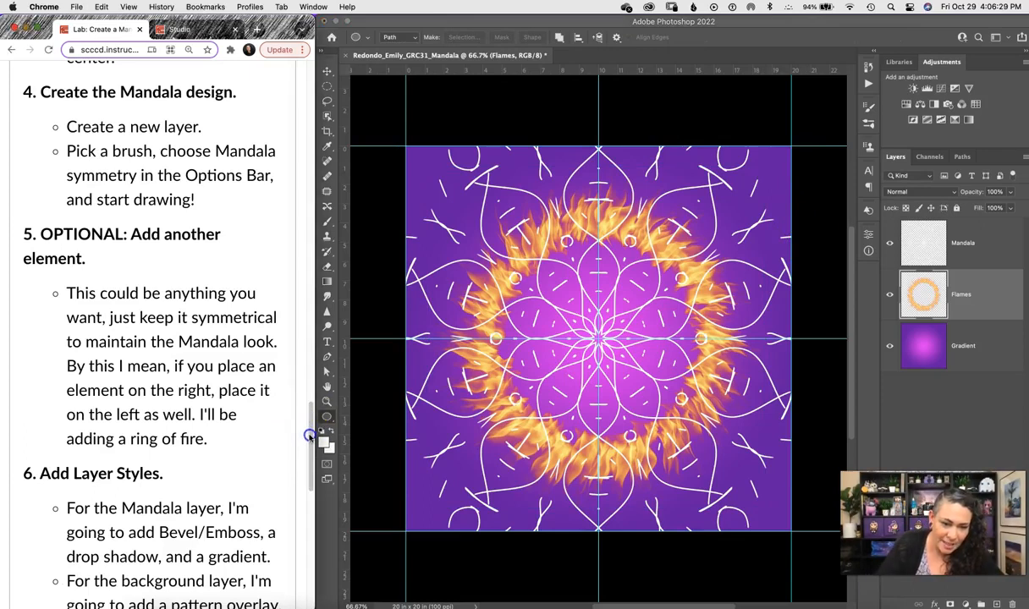
{"action": "left_click_drag", "start_coordinate": [312, 419], "coordinate": [311, 457]}
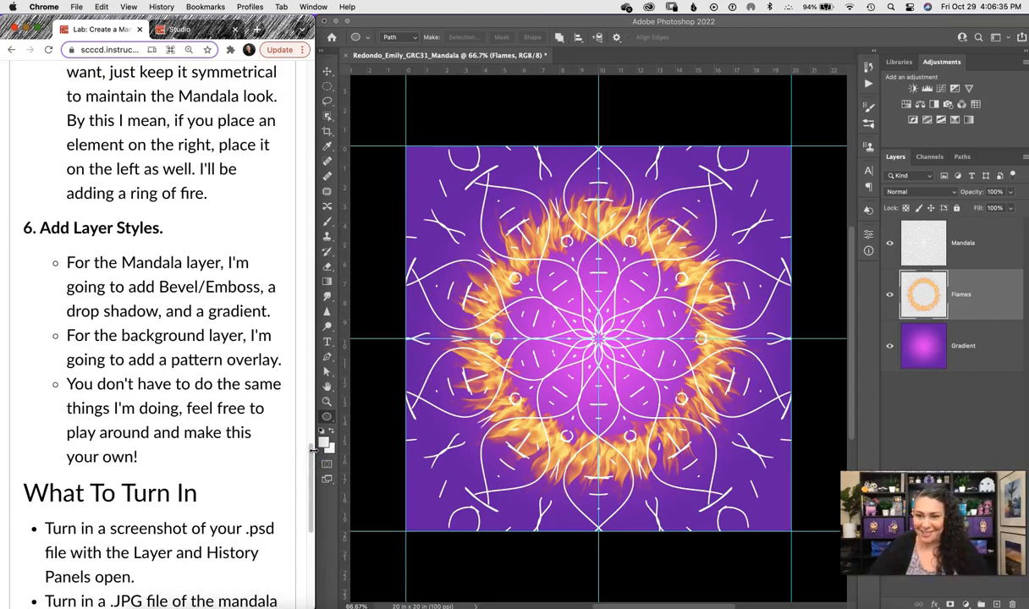
{"action": "left_click", "coordinate": [1000, 251]}
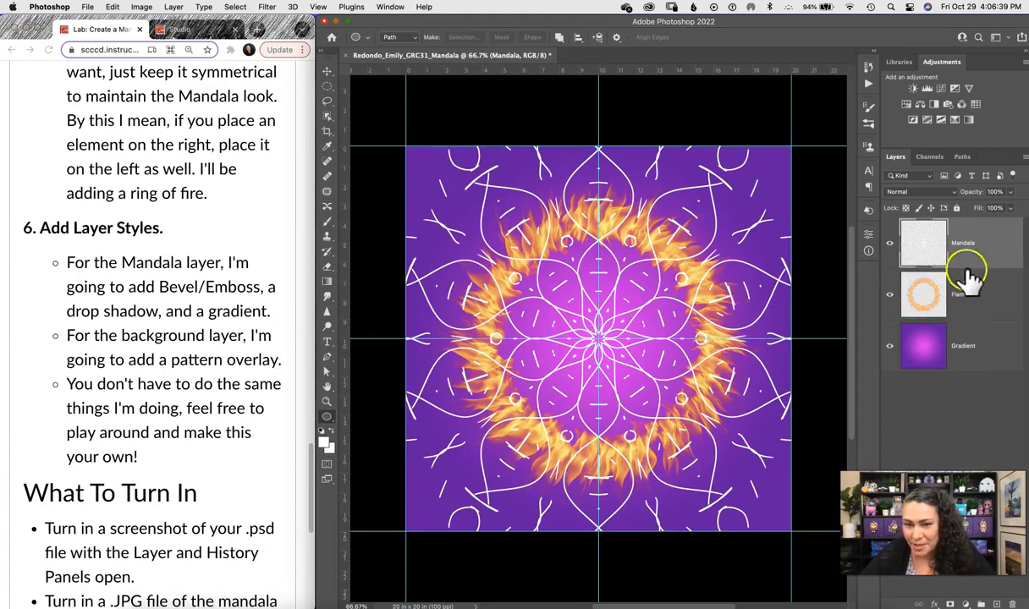
{"action": "double_click", "coordinate": [1016, 246]}
{"action": "left_click_drag", "start_coordinate": [692, 119], "coordinate": [152, 73]}
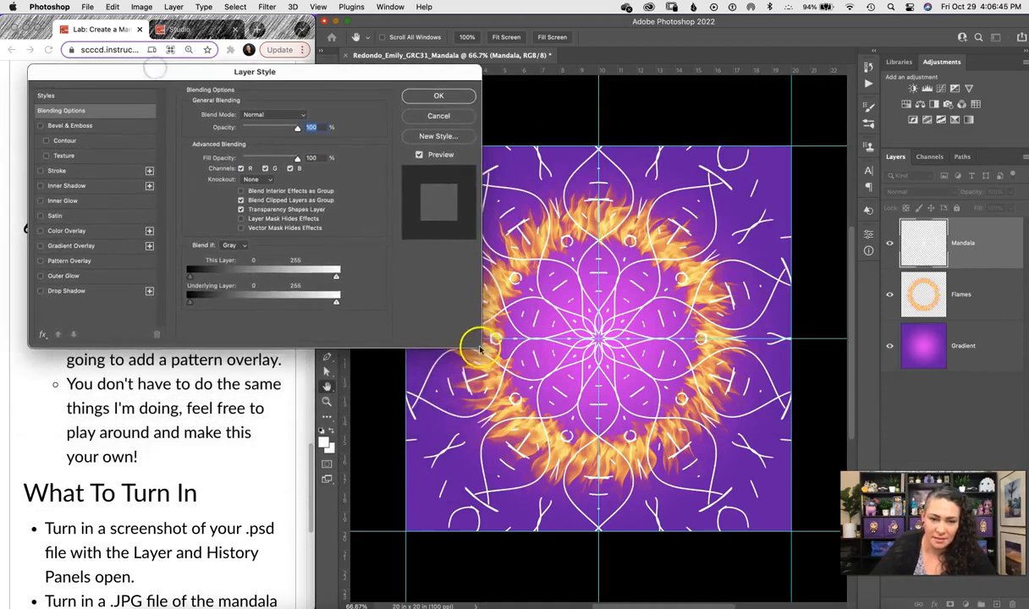
{"action": "left_click_drag", "start_coordinate": [360, 66], "coordinate": [338, 28]}
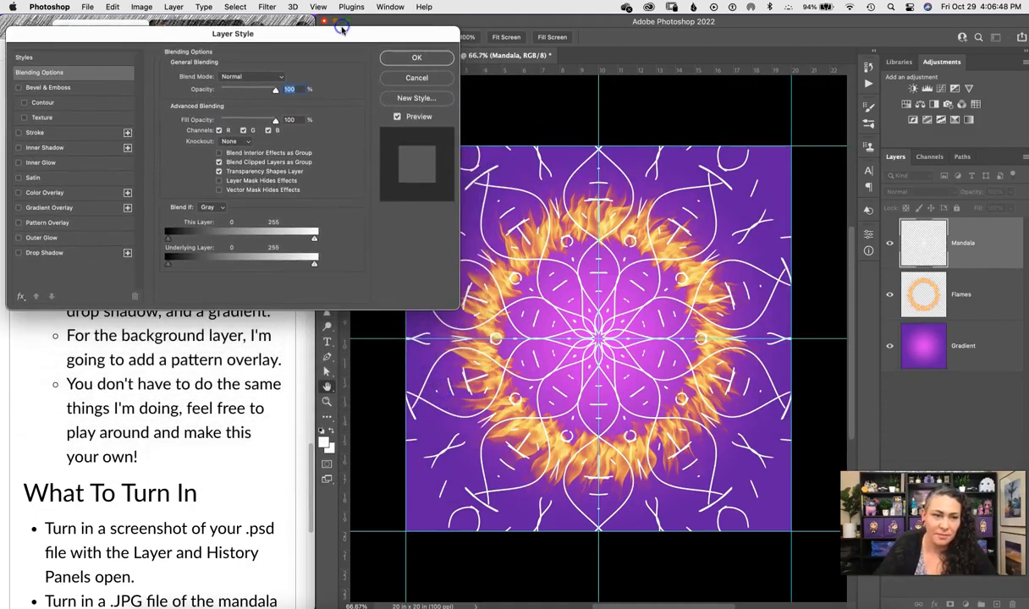
{"action": "left_click", "coordinate": [18, 88]}
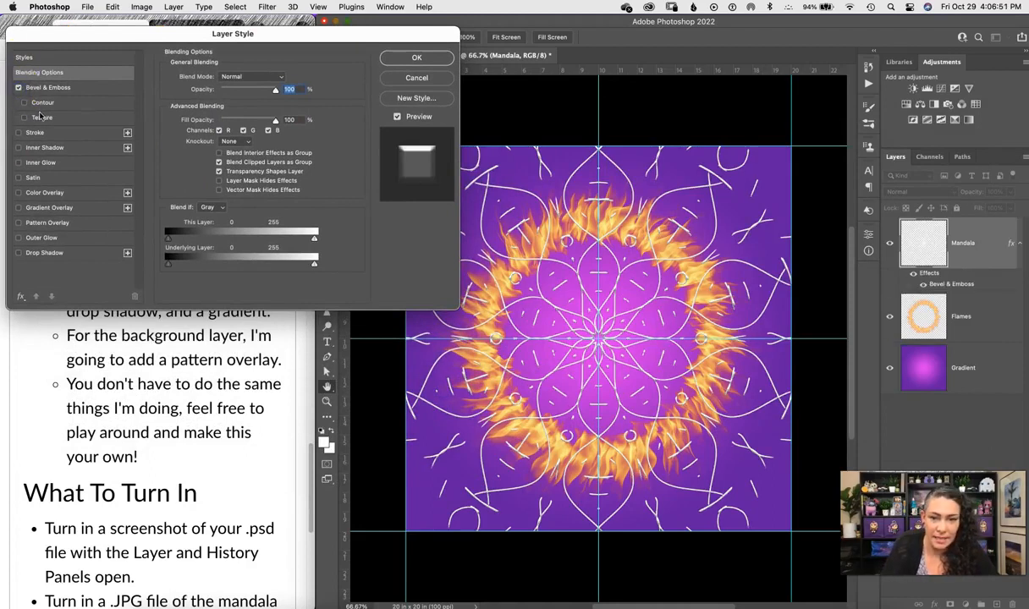
Set the Mandala layer's Fill Opacity to 0% in Blending Options.
{"action": "left_click", "coordinate": [53, 88]}
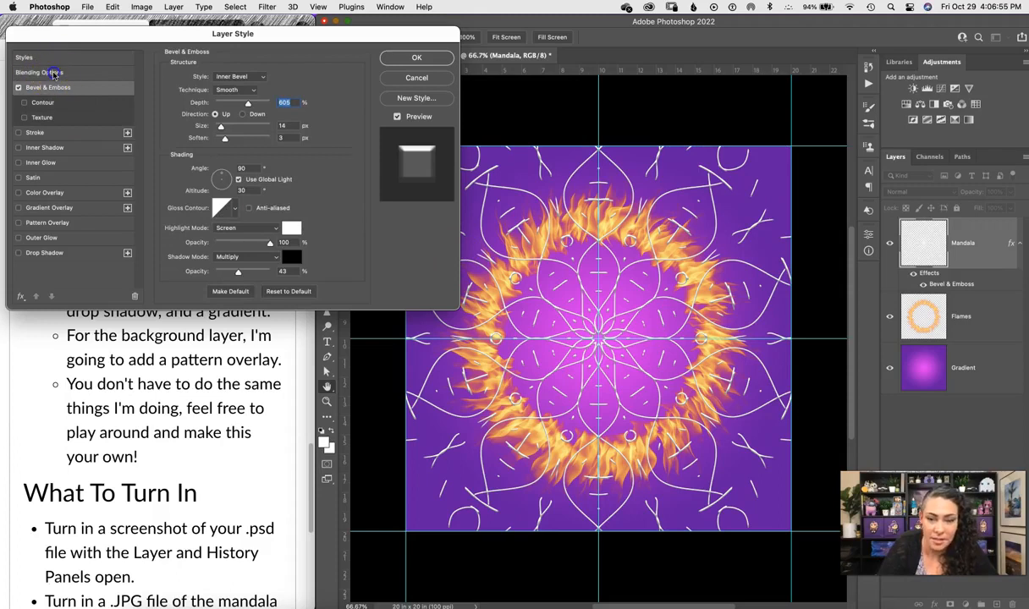
{"action": "left_click", "coordinate": [52, 75]}
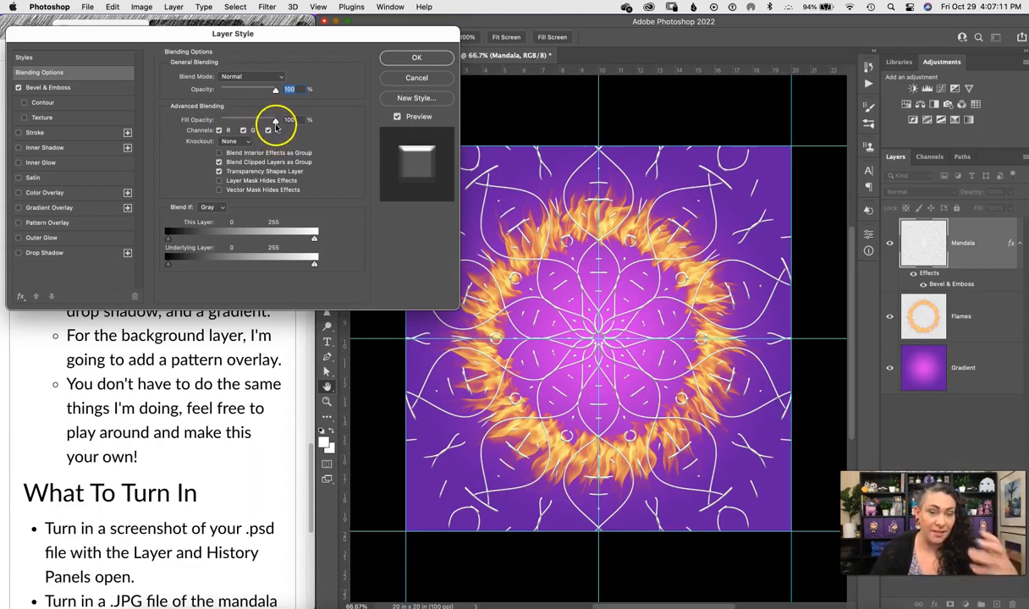
{"action": "left_click_drag", "start_coordinate": [274, 123], "coordinate": [199, 129]}
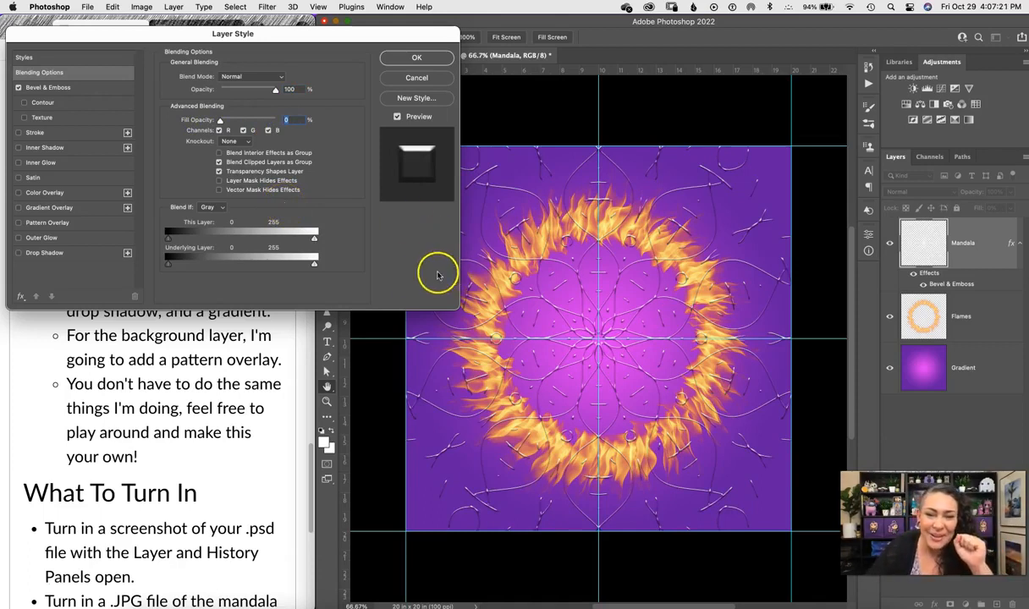
{"action": "left_click", "coordinate": [56, 88]}
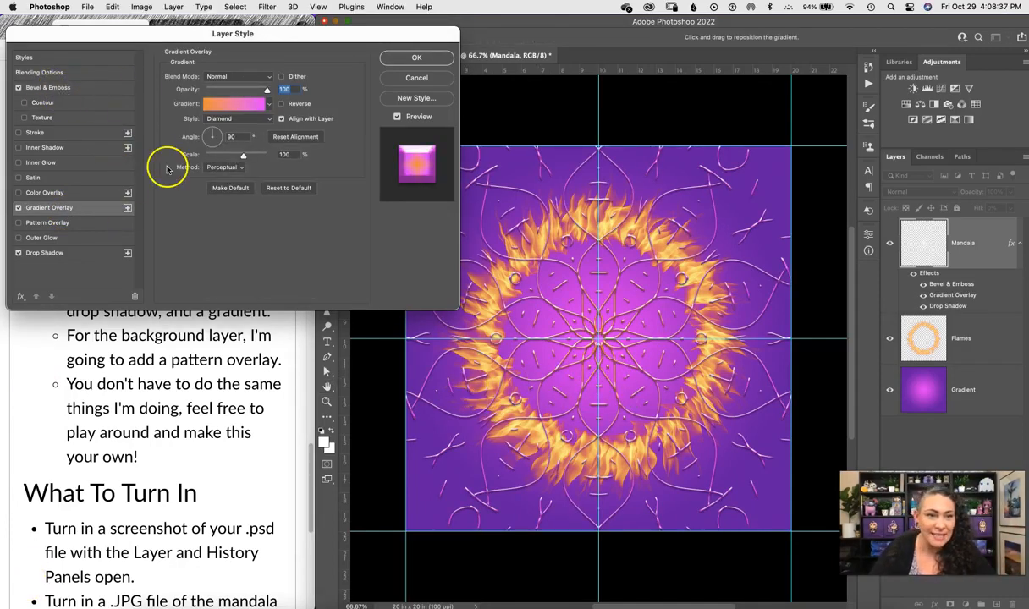
Set the drop shadow to 33% opacity, distance 5, size 4, and disable Gradient Overlay.
{"action": "left_click", "coordinate": [36, 253]}
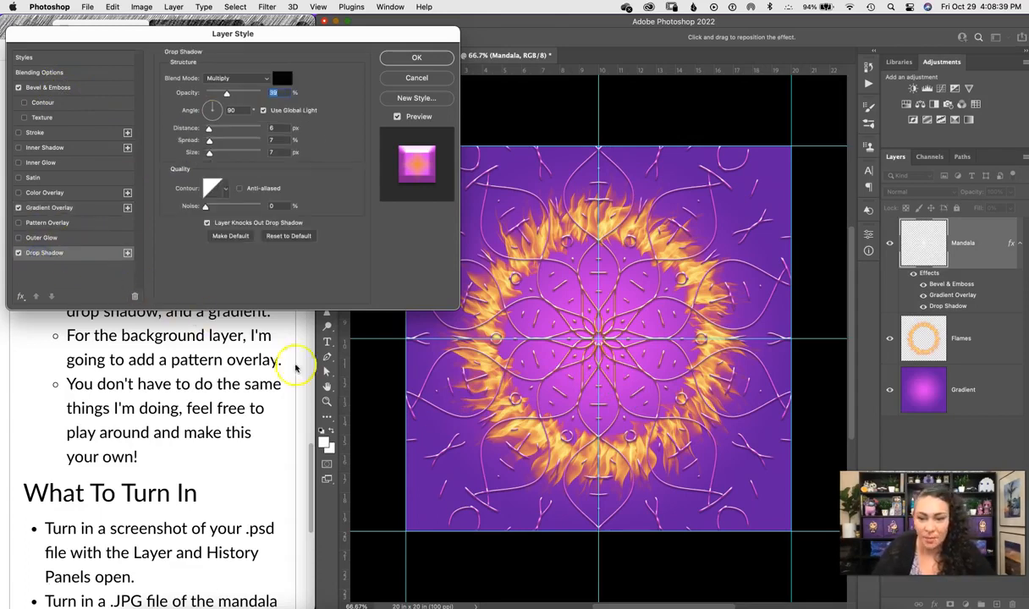
{"action": "left_click", "coordinate": [18, 253]}
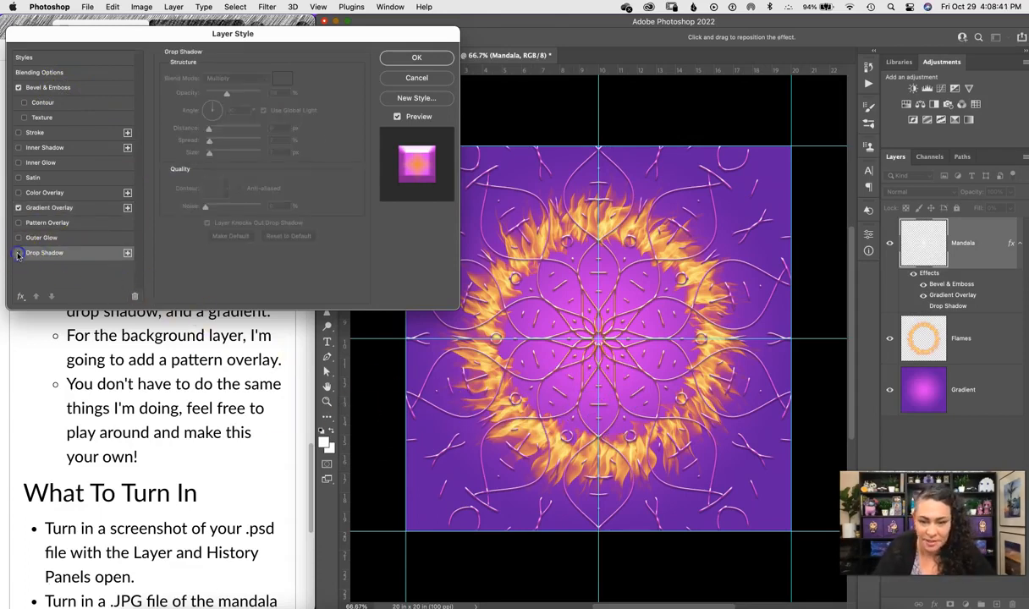
{"action": "left_click", "coordinate": [18, 253]}
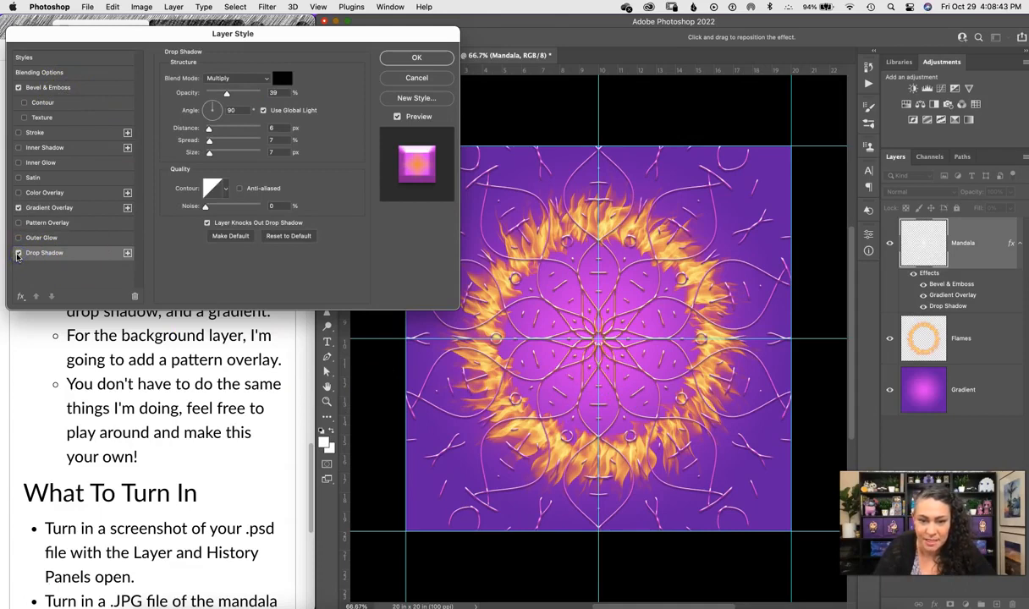
{"action": "left_click", "coordinate": [18, 254]}
{"action": "left_click", "coordinate": [18, 253]}
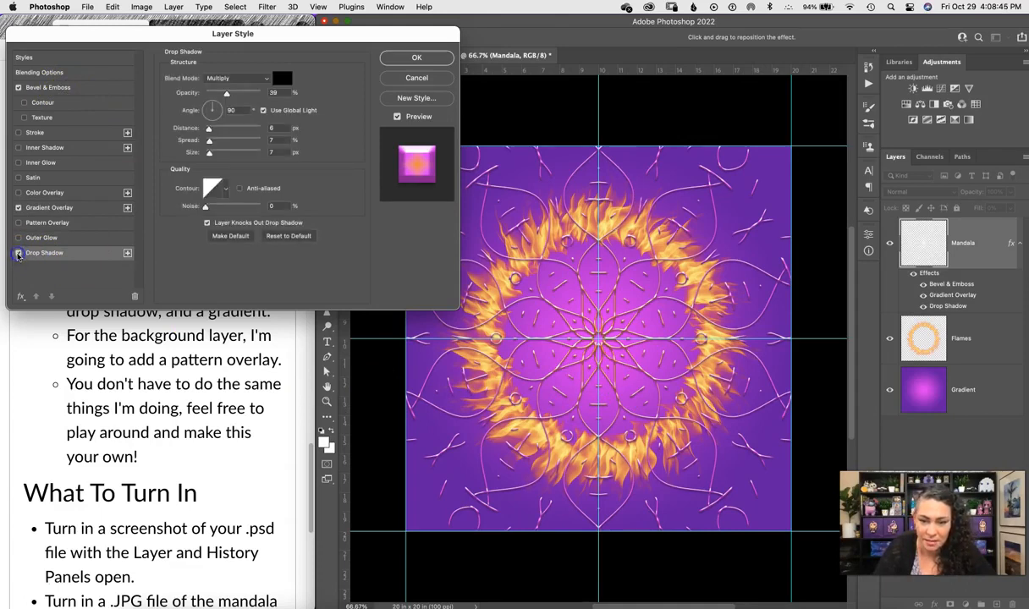
{"action": "left_click_drag", "start_coordinate": [227, 94], "coordinate": [208, 153]}
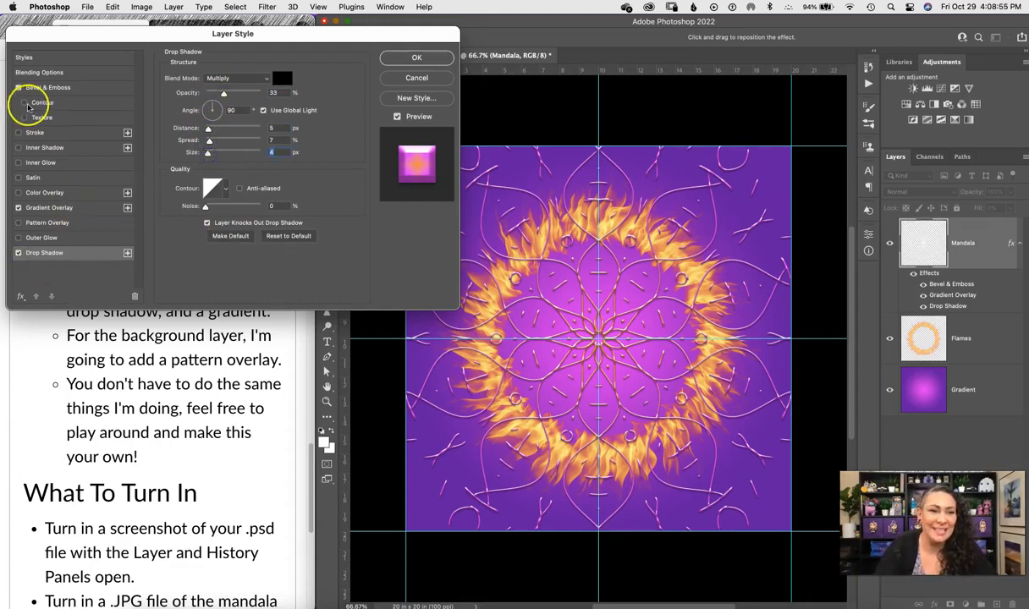
{"action": "left_click", "coordinate": [56, 209]}
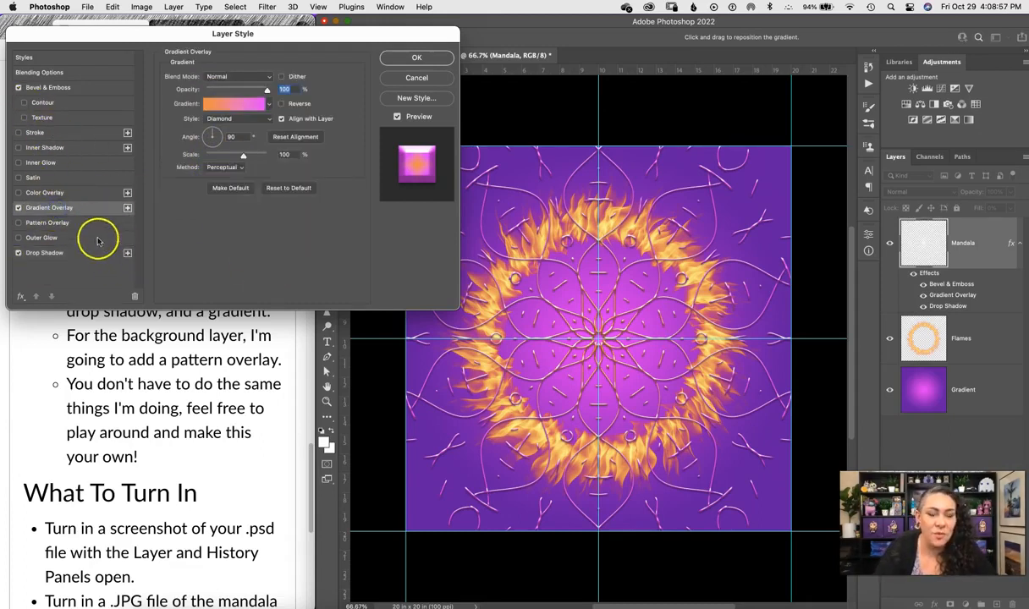
{"action": "left_click", "coordinate": [18, 208]}
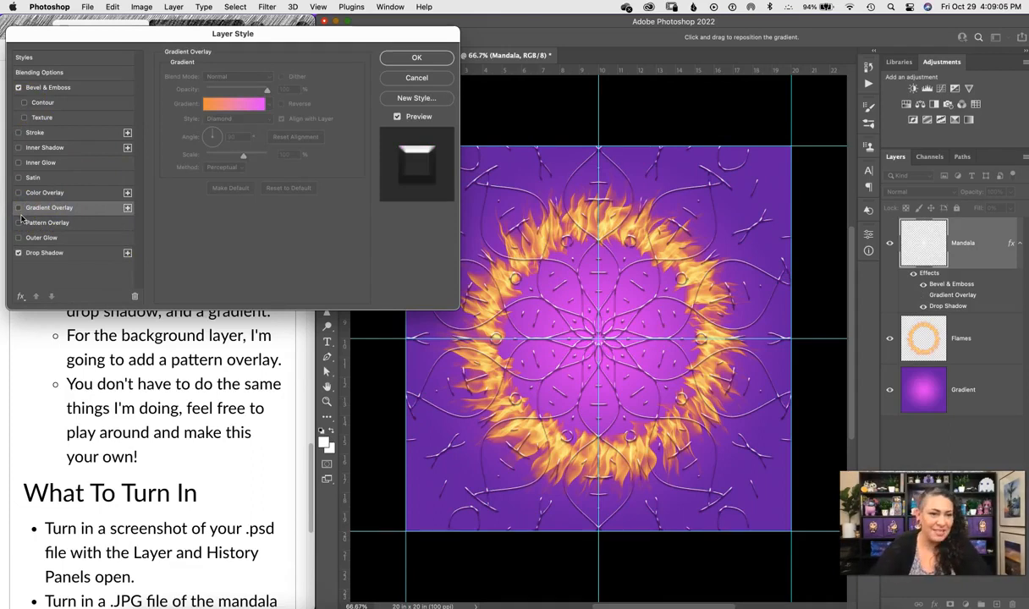
Re-enable the mandala's Gradient Overlay in Diamond style, apply the effects, and select the Gradient layer.
{"action": "left_click", "coordinate": [18, 209]}
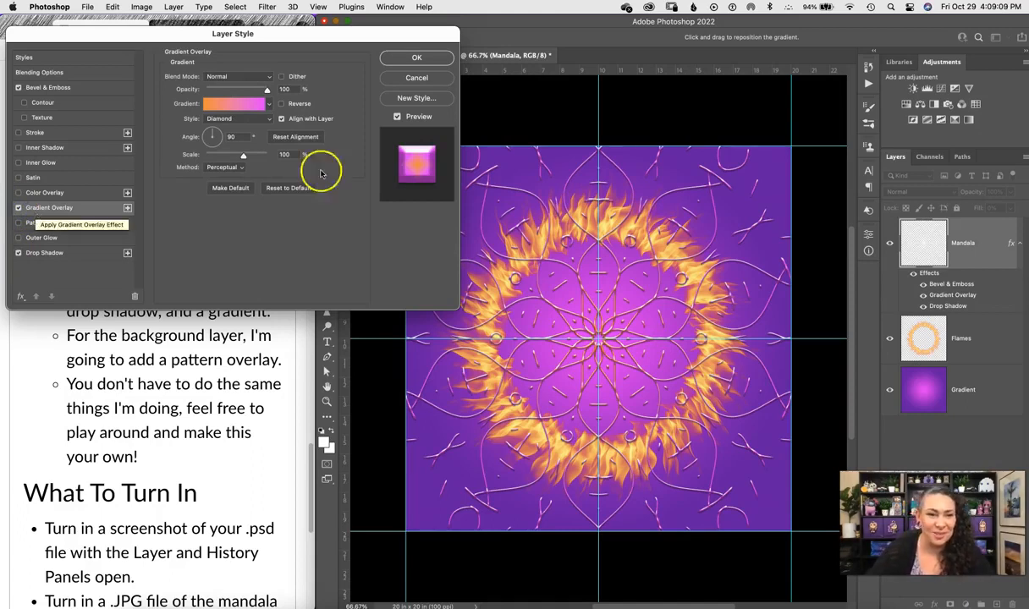
{"action": "left_click", "coordinate": [253, 119]}
{"action": "left_click", "coordinate": [256, 109]}
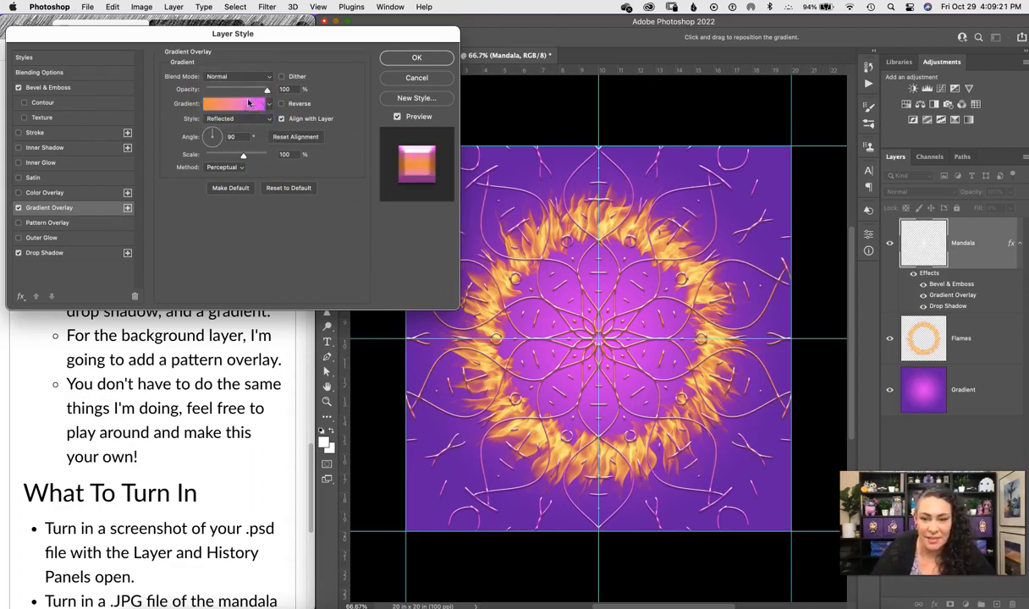
{"action": "left_click", "coordinate": [264, 118]}
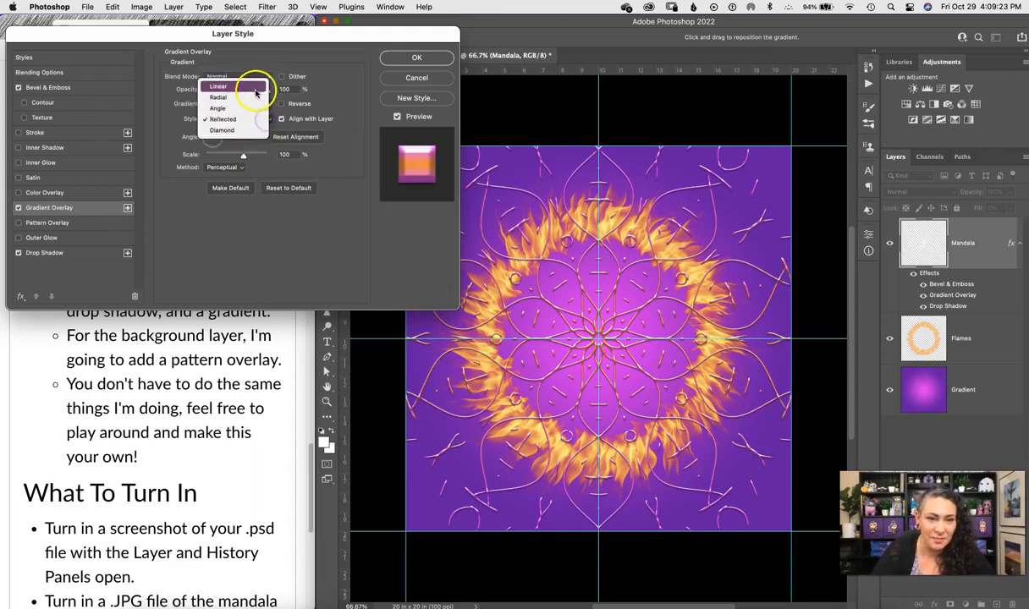
{"action": "left_click", "coordinate": [253, 86]}
{"action": "left_click", "coordinate": [270, 125]}
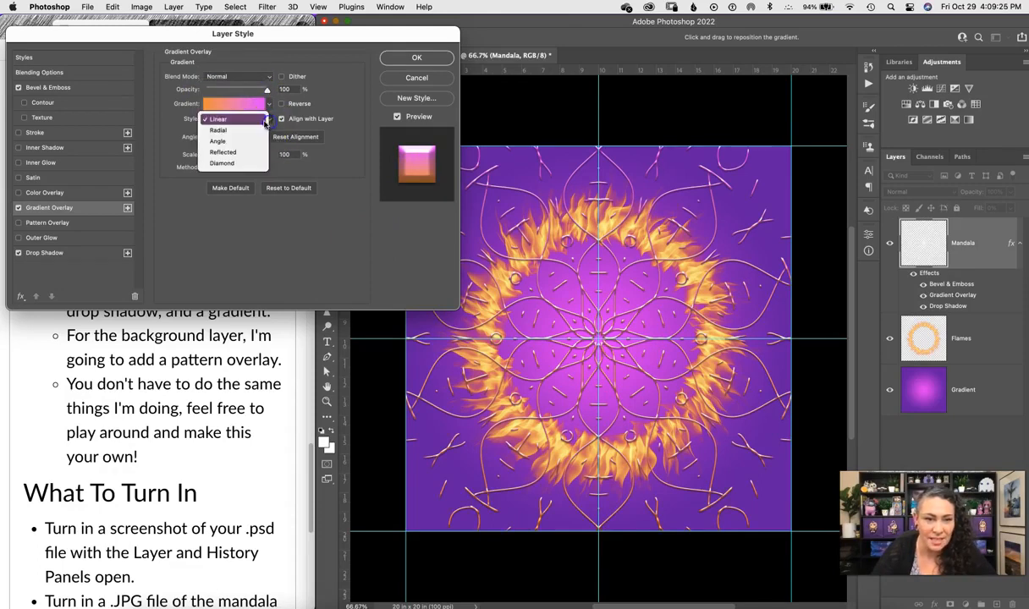
{"action": "left_click", "coordinate": [254, 130]}
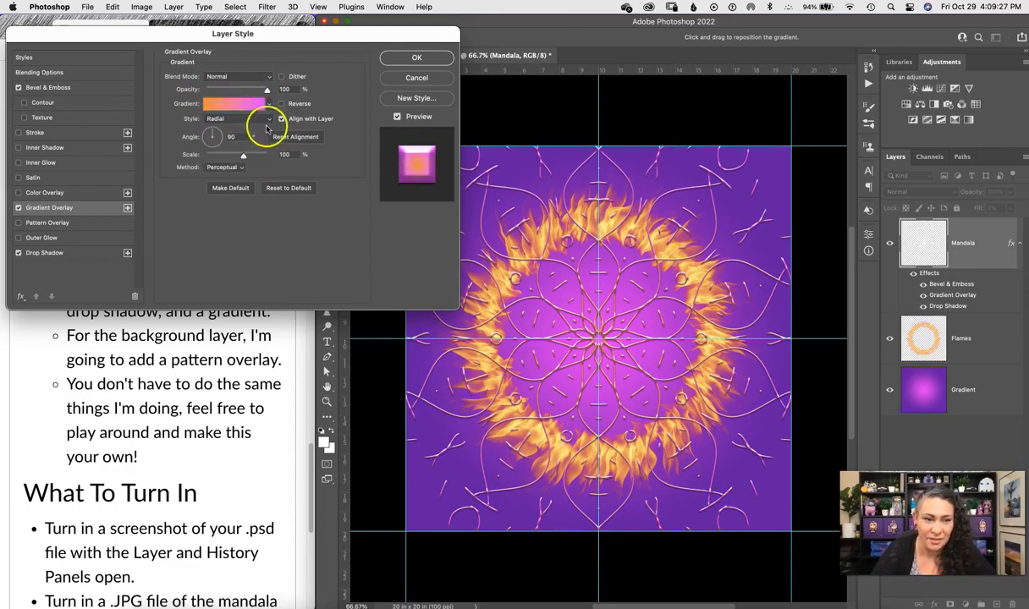
{"action": "left_click", "coordinate": [268, 121]}
{"action": "left_click", "coordinate": [253, 153]}
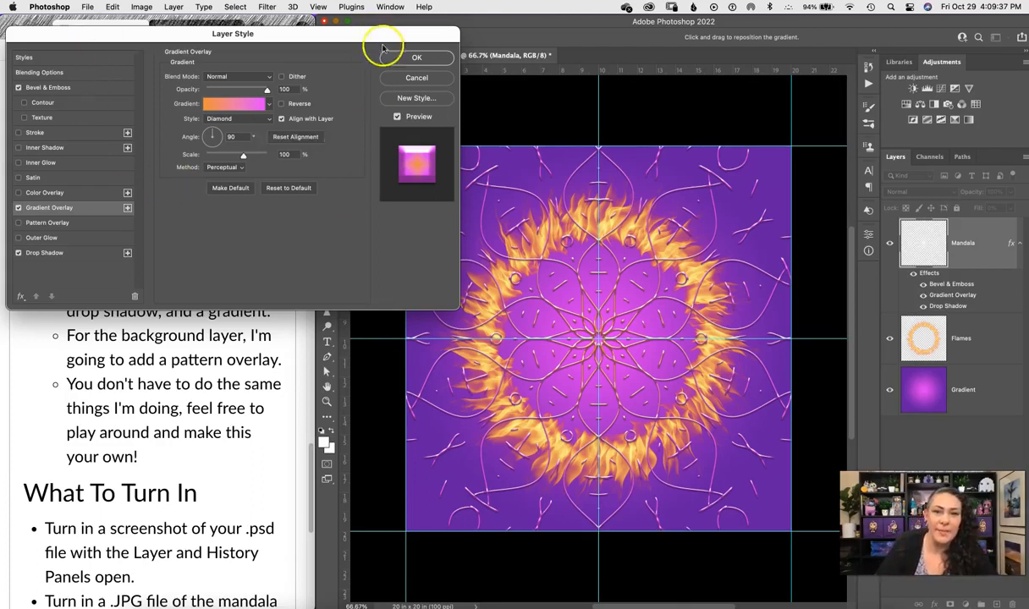
{"action": "left_click", "coordinate": [409, 58]}
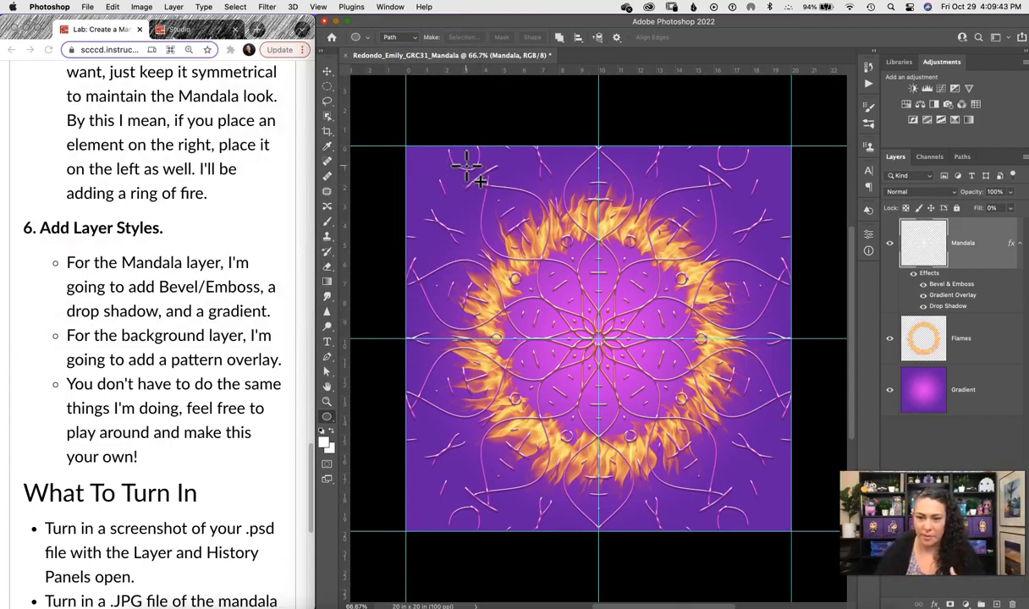
{"action": "left_click", "coordinate": [994, 389]}
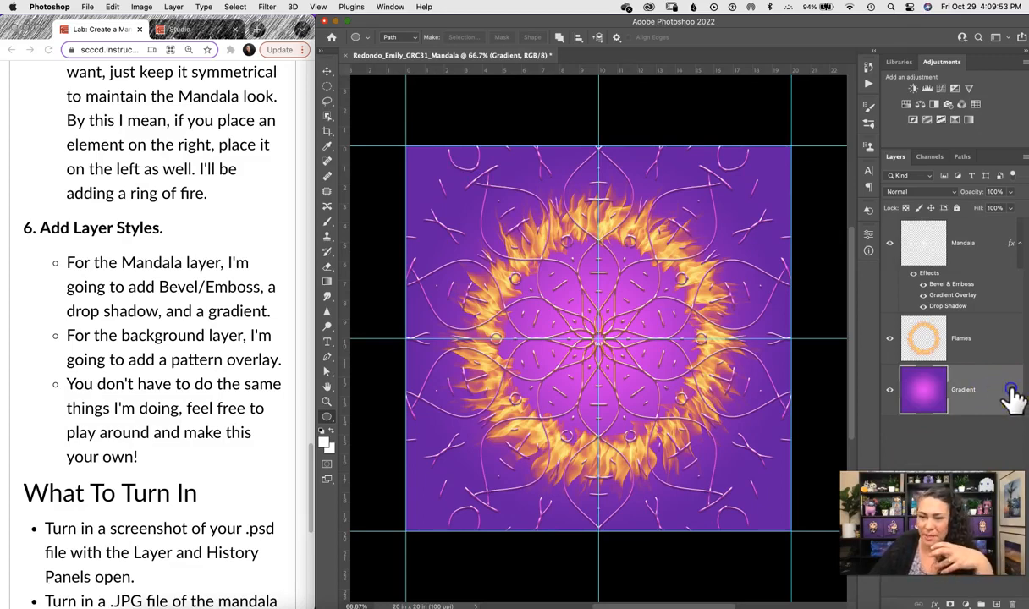
Add a Pattern Overlay with the pale green water texture to the Gradient layer and reduce its scale.
{"action": "double_click", "coordinate": [1013, 398]}
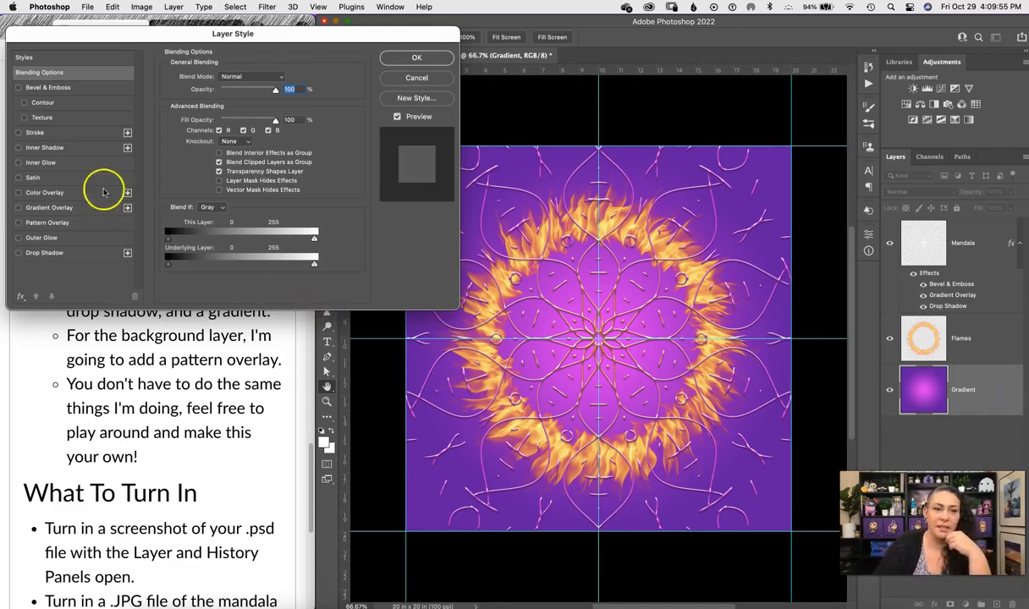
{"action": "left_click", "coordinate": [18, 224]}
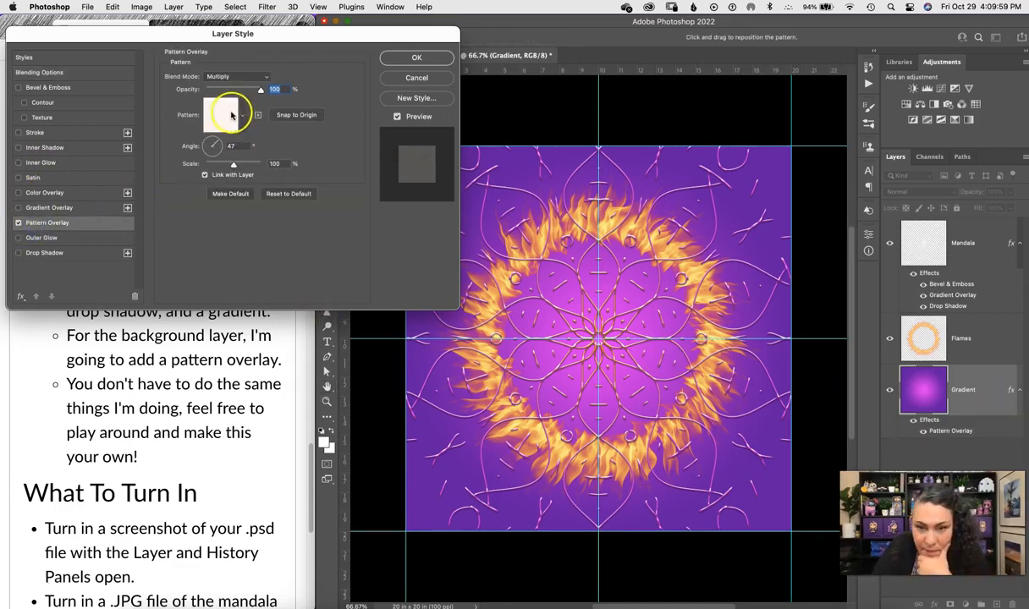
{"action": "left_click", "coordinate": [241, 115]}
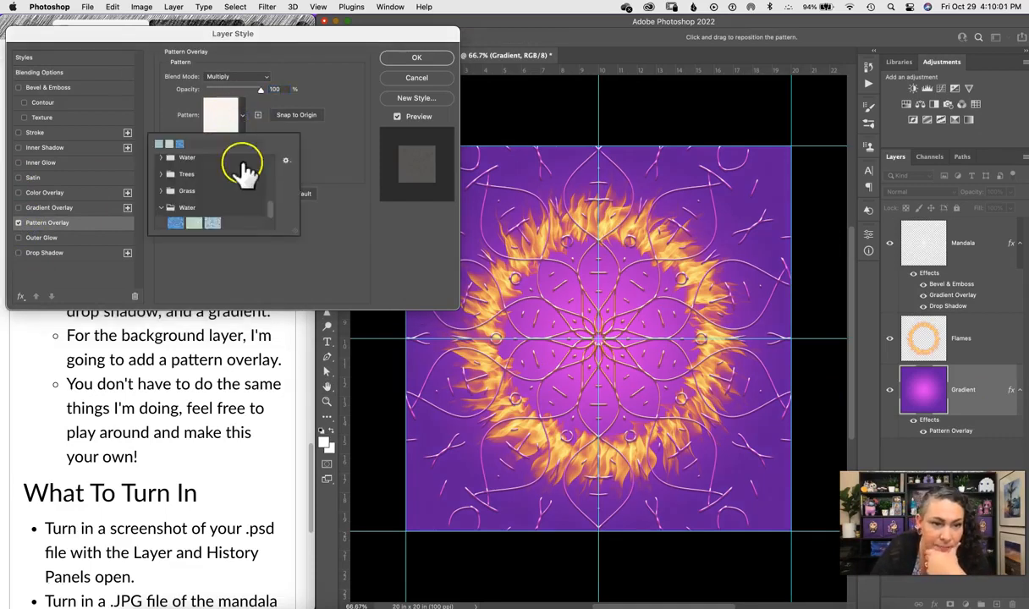
{"action": "left_click", "coordinate": [177, 224]}
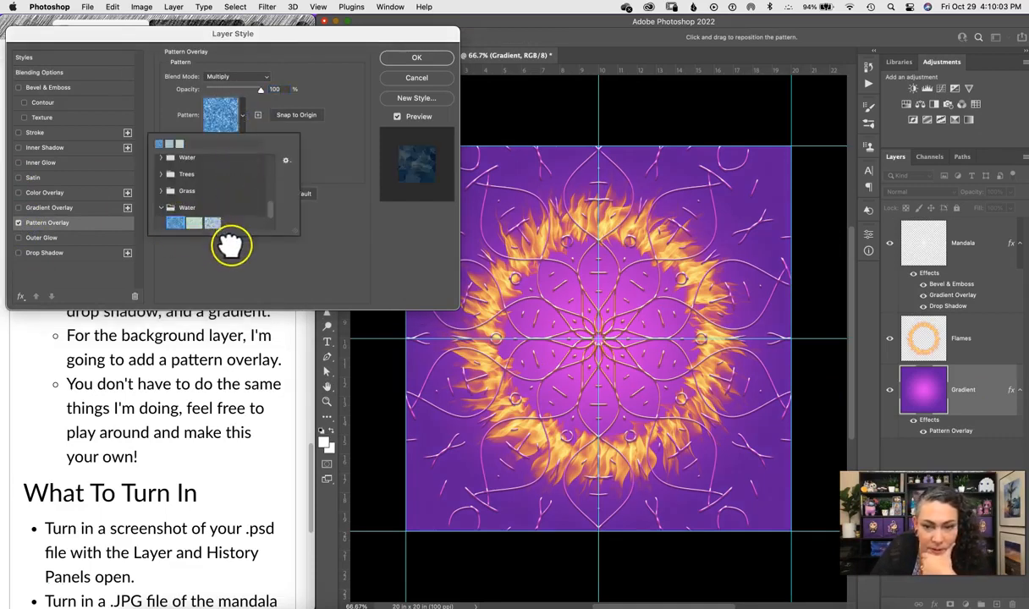
{"action": "left_click", "coordinate": [197, 225]}
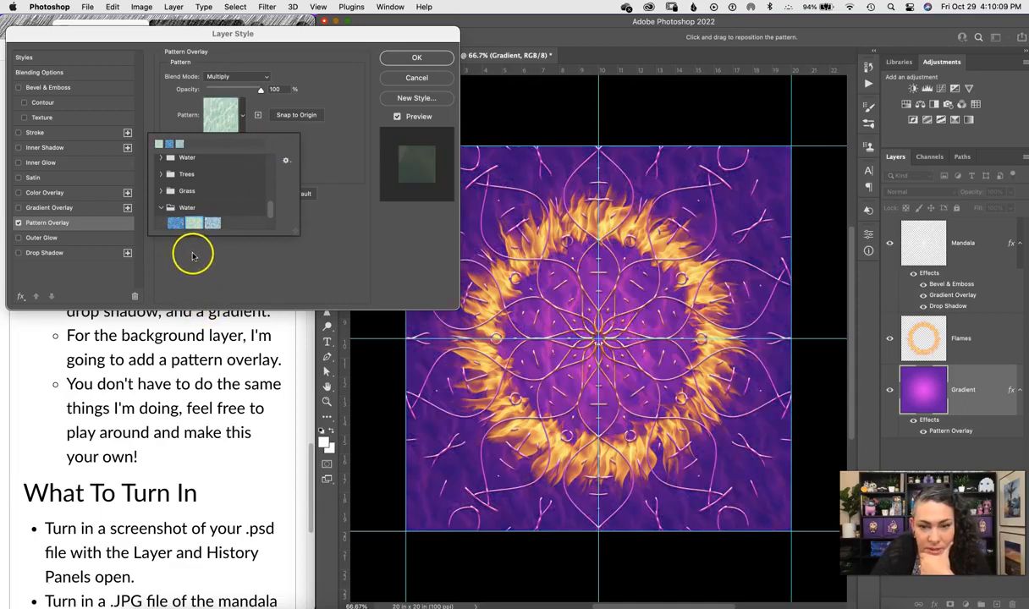
{"action": "left_click", "coordinate": [212, 223]}
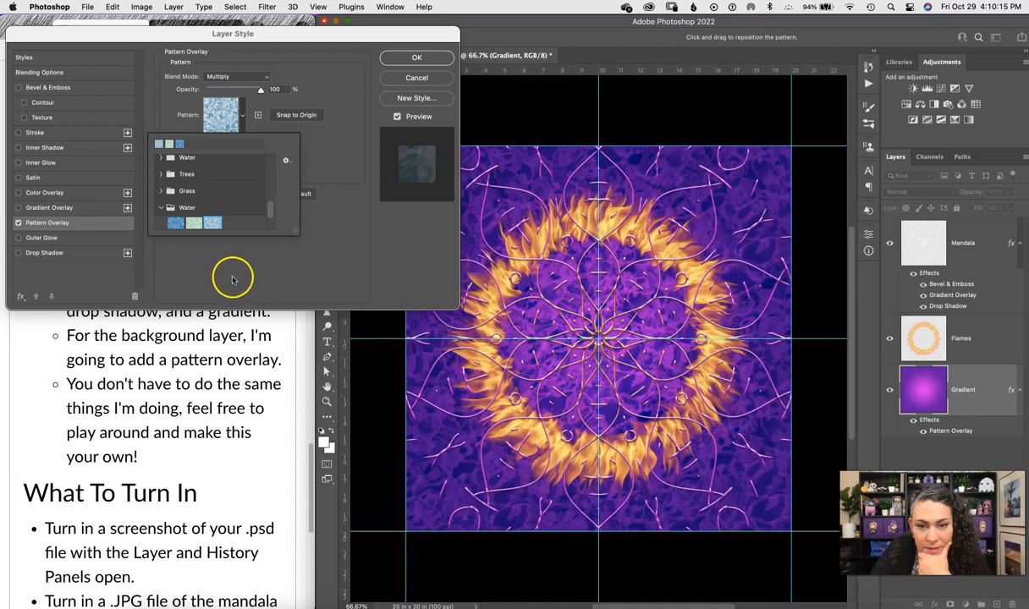
{"action": "left_click", "coordinate": [194, 223]}
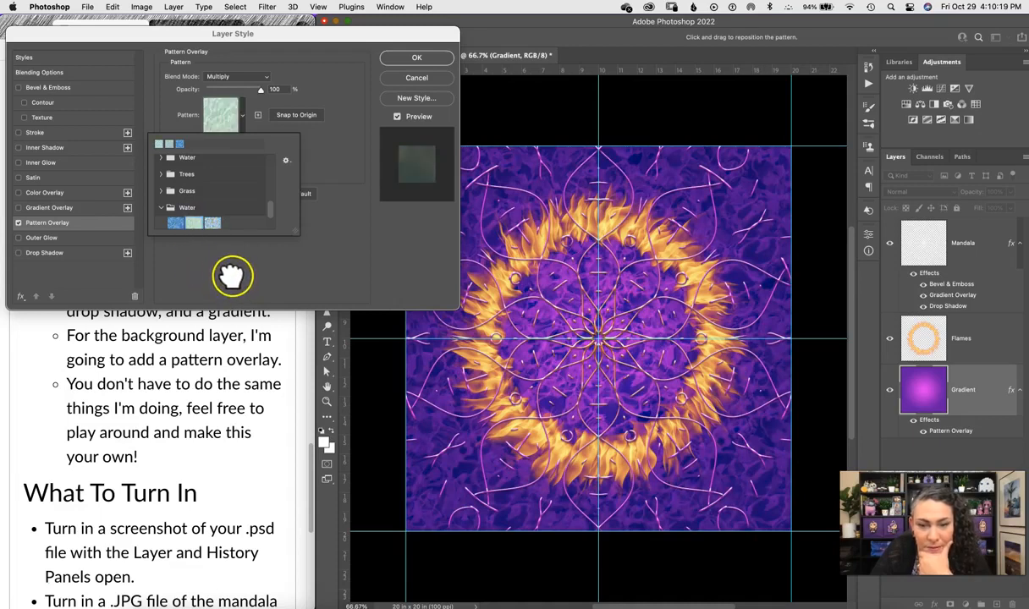
{"action": "left_click", "coordinate": [228, 288]}
{"action": "left_click_drag", "start_coordinate": [221, 170], "coordinate": [232, 166]}
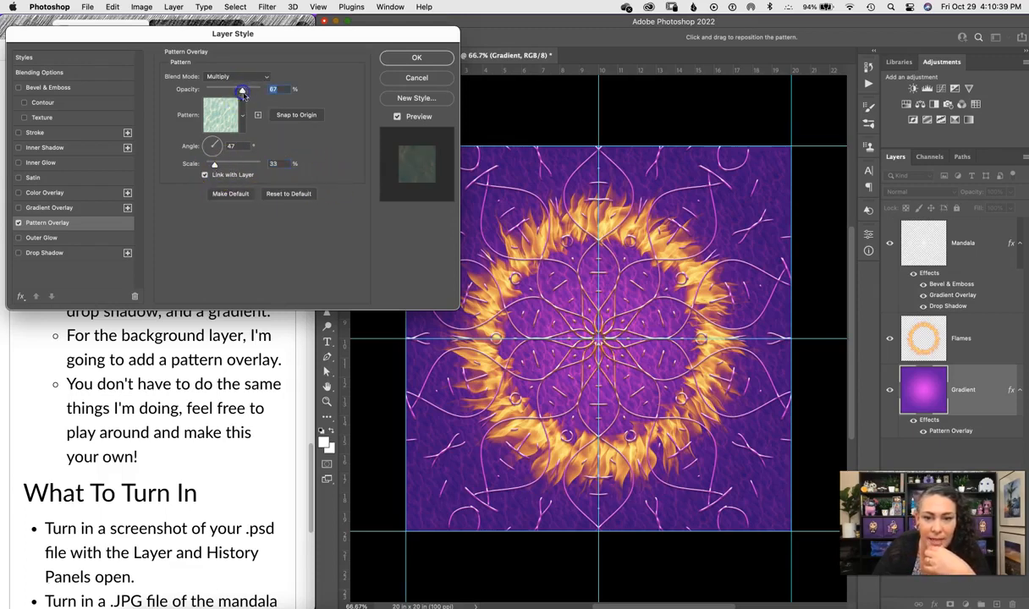
Fine-tune the Gradient layer's pattern overlay in Multiply with the green pattern at 82% opacity, and apply it.
{"action": "left_click", "coordinate": [241, 96]}
{"action": "left_click_drag", "start_coordinate": [242, 92], "coordinate": [265, 94]}
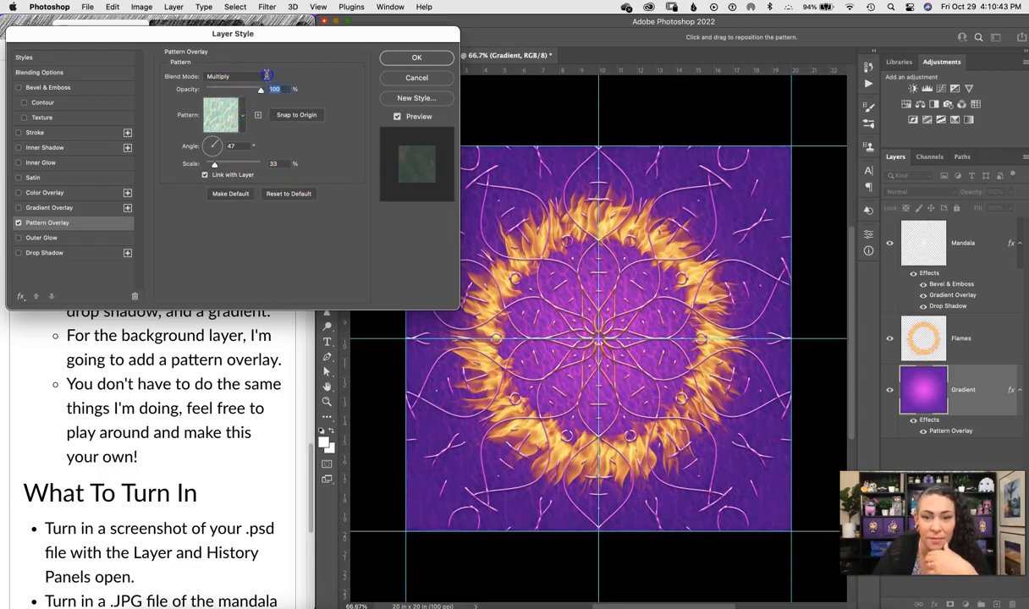
{"action": "left_click", "coordinate": [267, 75]}
{"action": "left_click", "coordinate": [267, 78]}
{"action": "left_click", "coordinate": [246, 123]}
{"action": "left_click", "coordinate": [242, 118]}
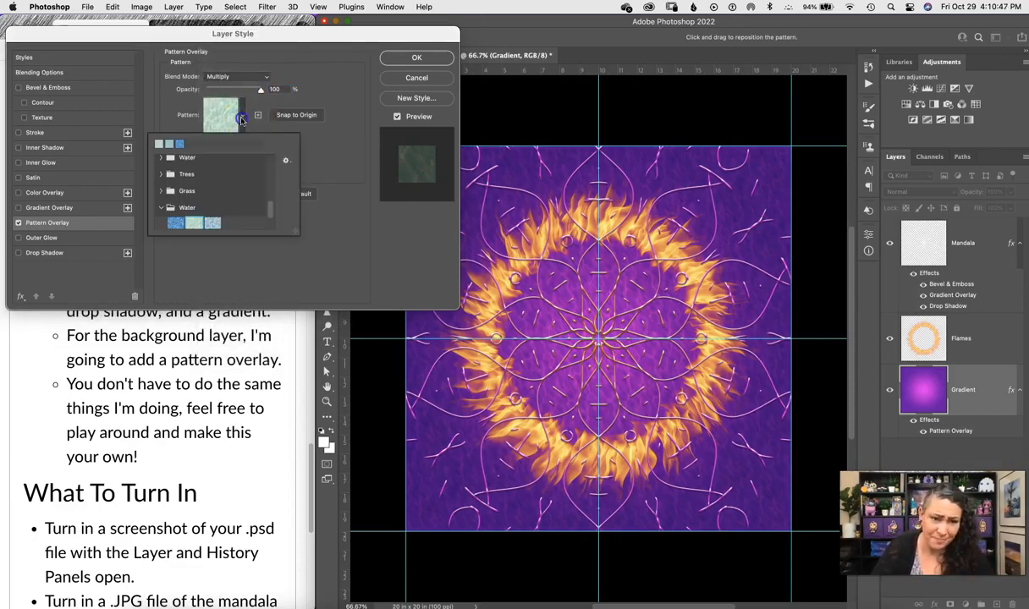
{"action": "left_click_drag", "start_coordinate": [270, 209], "coordinate": [267, 202]}
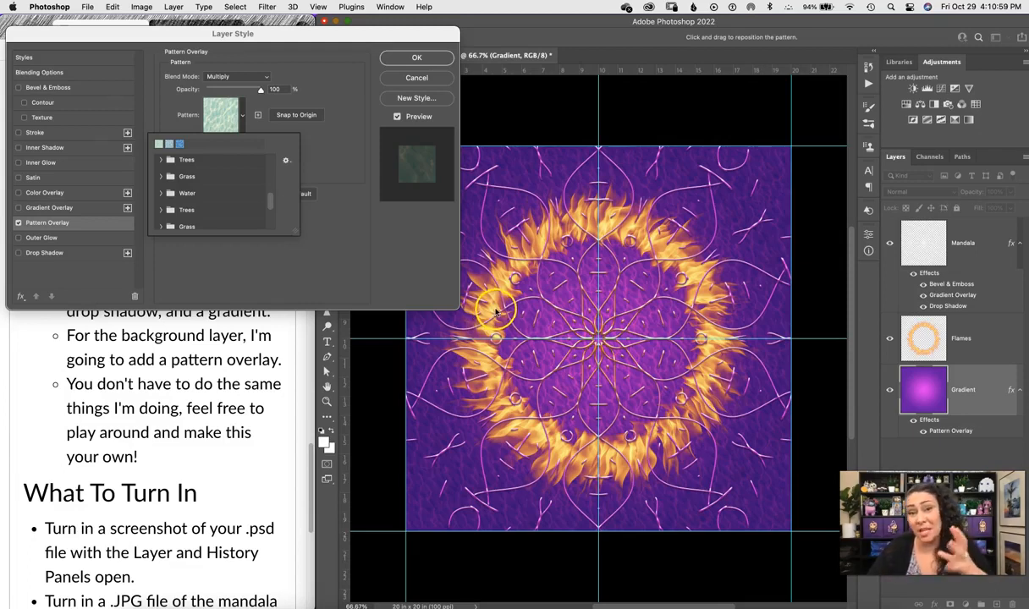
{"action": "left_click", "coordinate": [464, 315]}
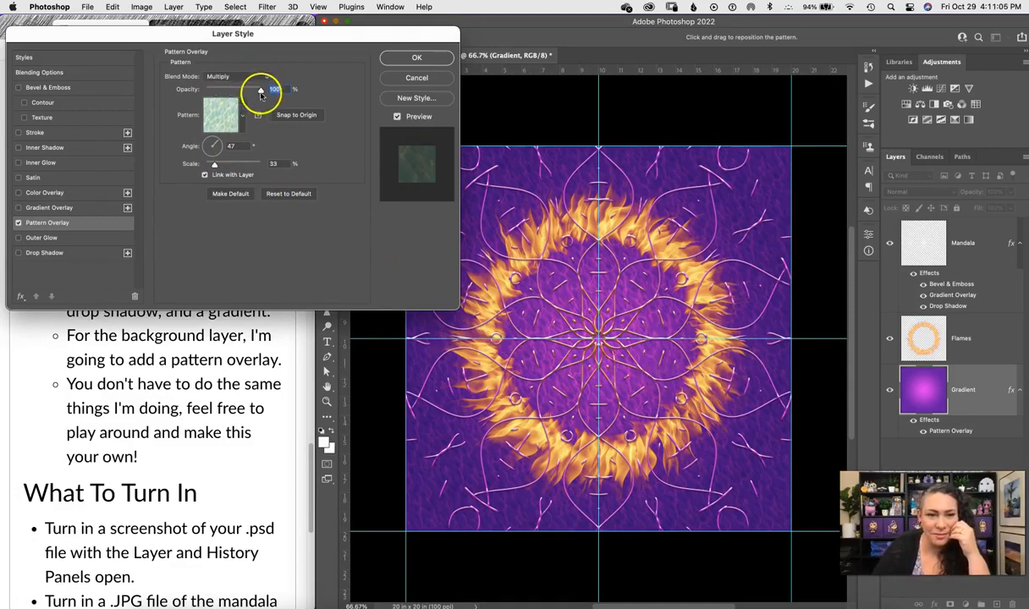
{"action": "left_click_drag", "start_coordinate": [245, 93], "coordinate": [241, 94]}
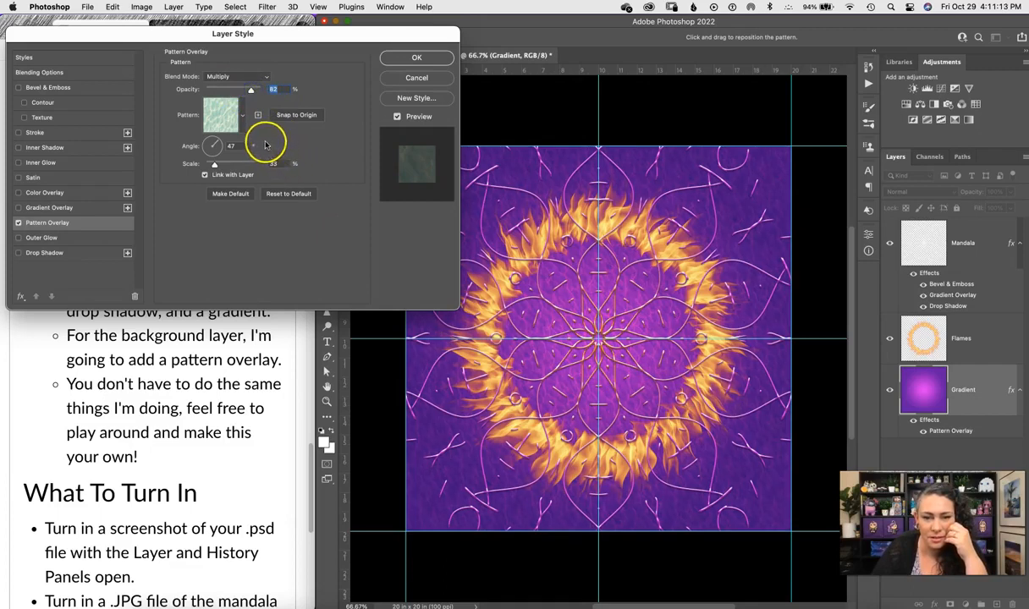
{"action": "left_click", "coordinate": [421, 57]}
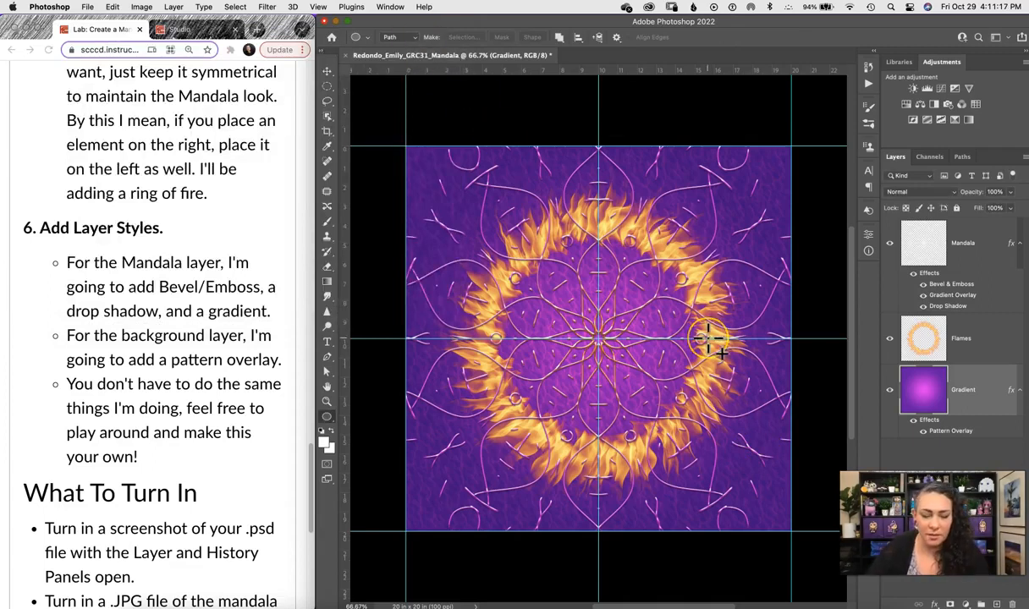
Hide the guides, duplicate the Flames layer, and start Free Transform on the copy.
{"action": "key", "text": "super+semicolon"}
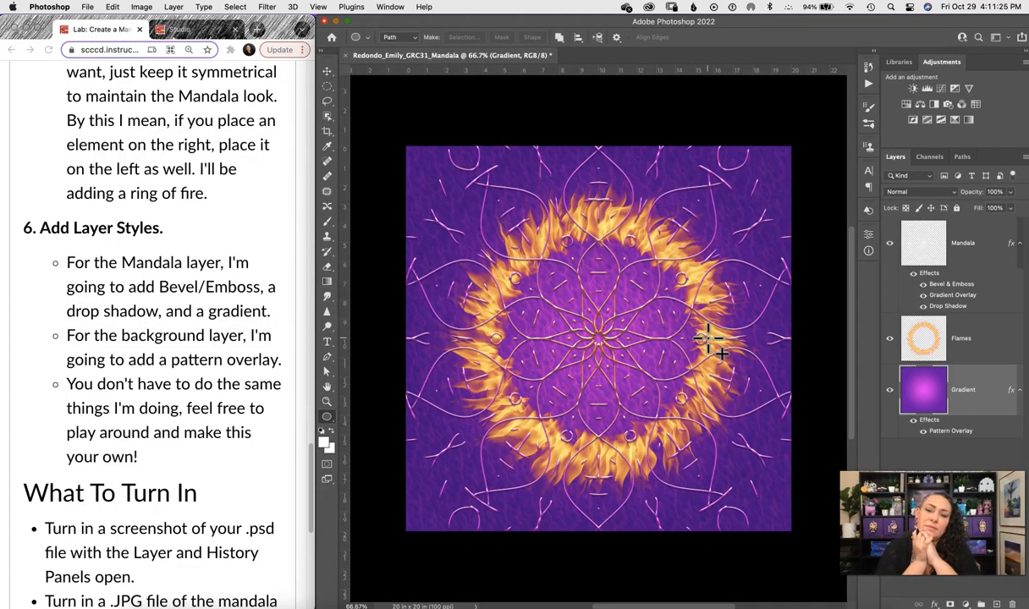
{"action": "left_click", "coordinate": [971, 349]}
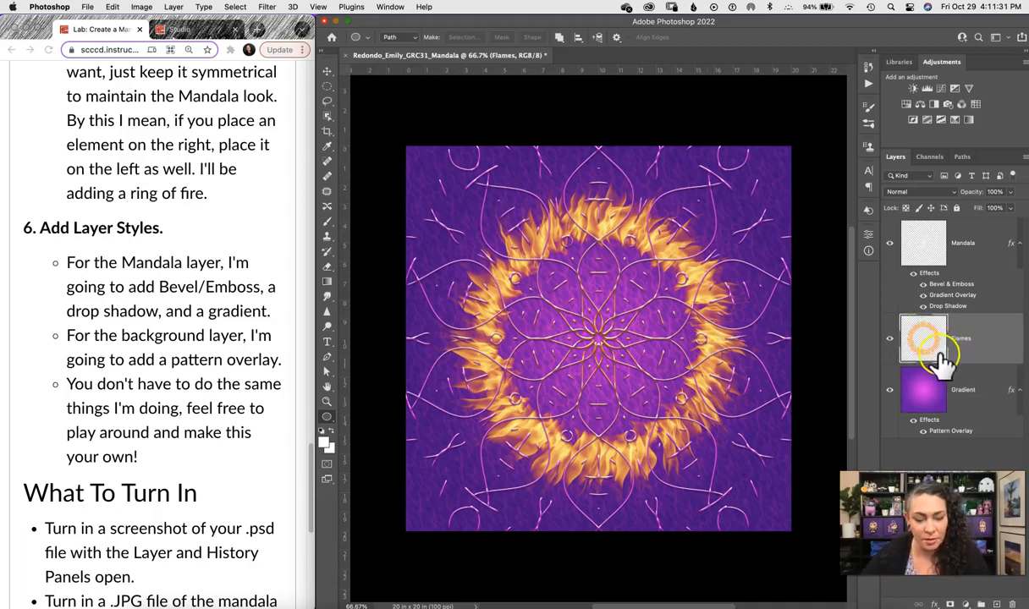
{"action": "key", "text": "super+j"}
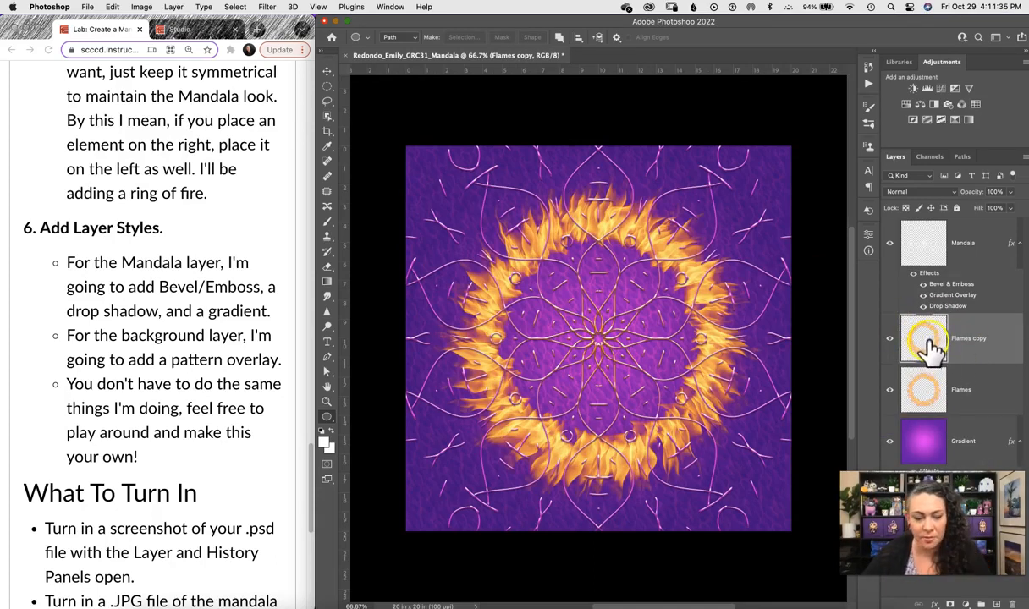
{"action": "key", "text": "super+t"}
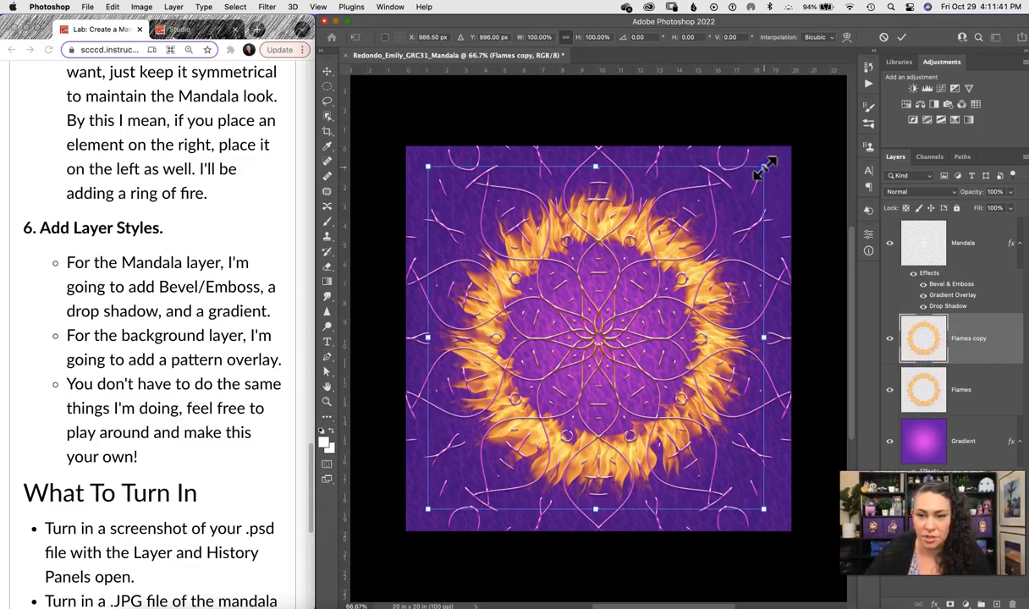
Enlarge the Flames copy ring from its centre to about 131% and move it below Flames.
{"action": "left_click_drag", "start_coordinate": [764, 169], "coordinate": [785, 149]}
{"action": "key", "text": "super+z"}
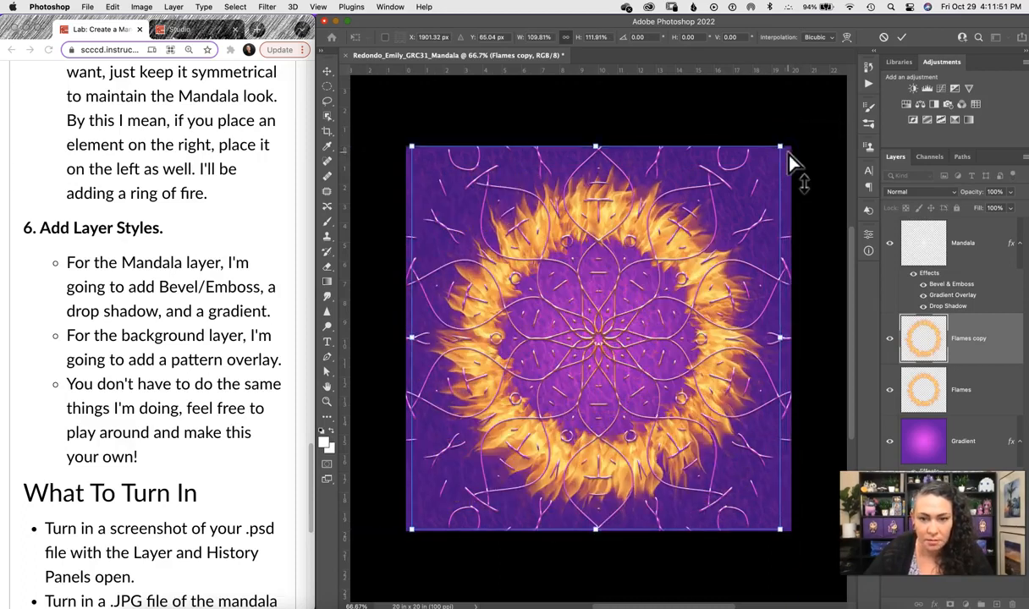
{"action": "key", "text": "super+z"}
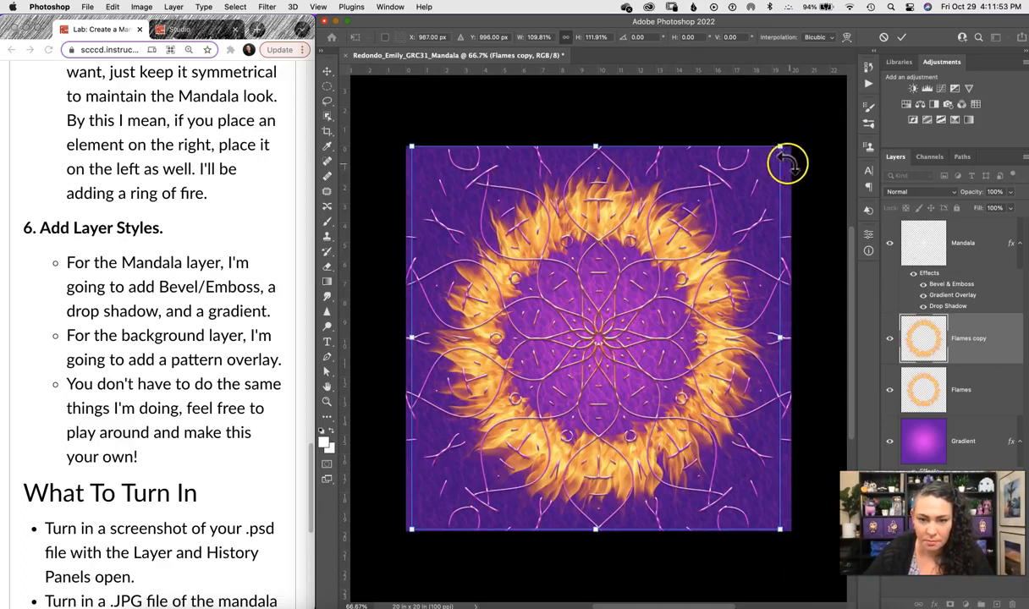
{"action": "left_click_drag", "start_coordinate": [779, 149], "coordinate": [799, 110]}
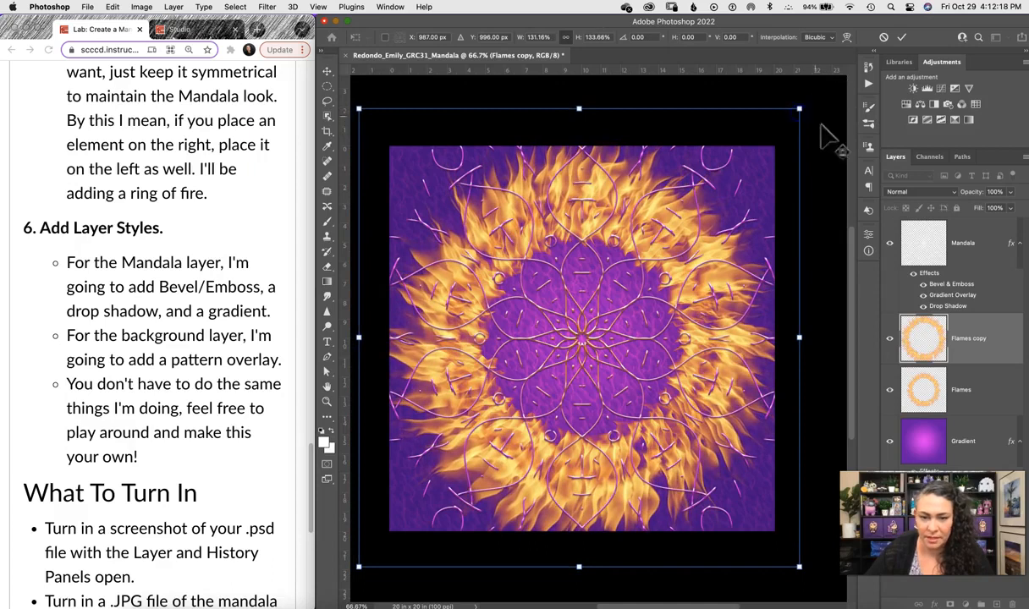
{"action": "left_click", "coordinate": [844, 291]}
{"action": "left_click_drag", "start_coordinate": [964, 343], "coordinate": [965, 423]}
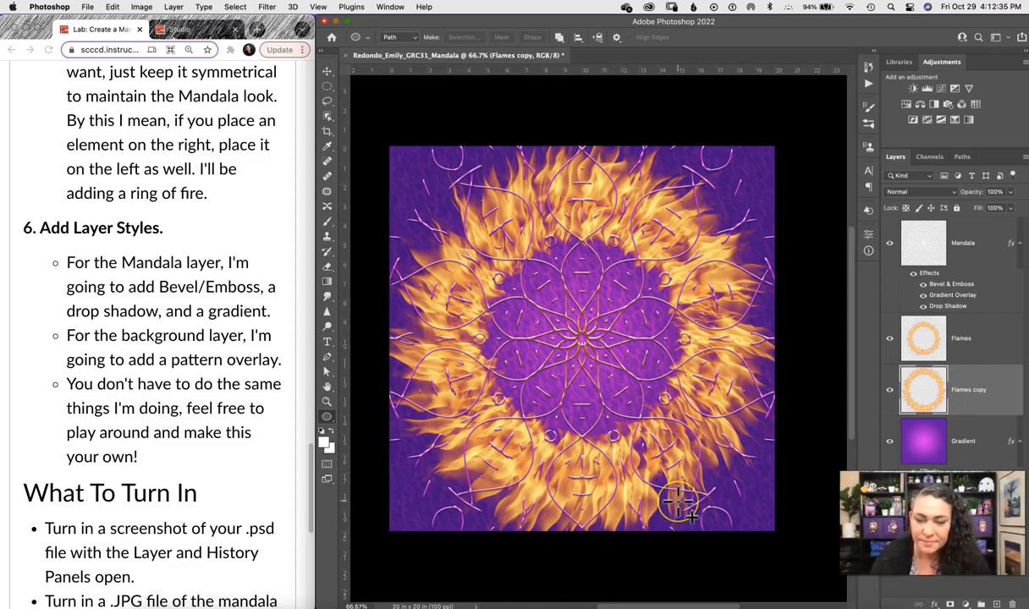
Zoom in and out to inspect the doubled flames, then select the Gradient layer and Gradient tool.
{"action": "key", "text": "super+equal"}
{"action": "key", "text": "super+equal"}
{"action": "key", "text": "super+equal"}
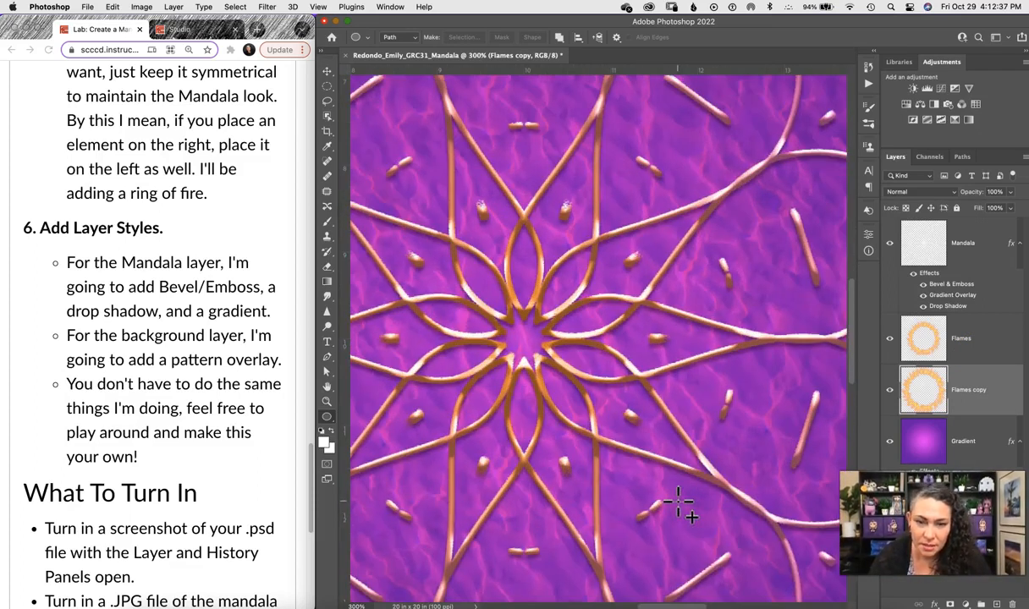
{"action": "key", "text": "super+minus"}
{"action": "key", "text": "super+minus"}
{"action": "key", "text": "super+minus"}
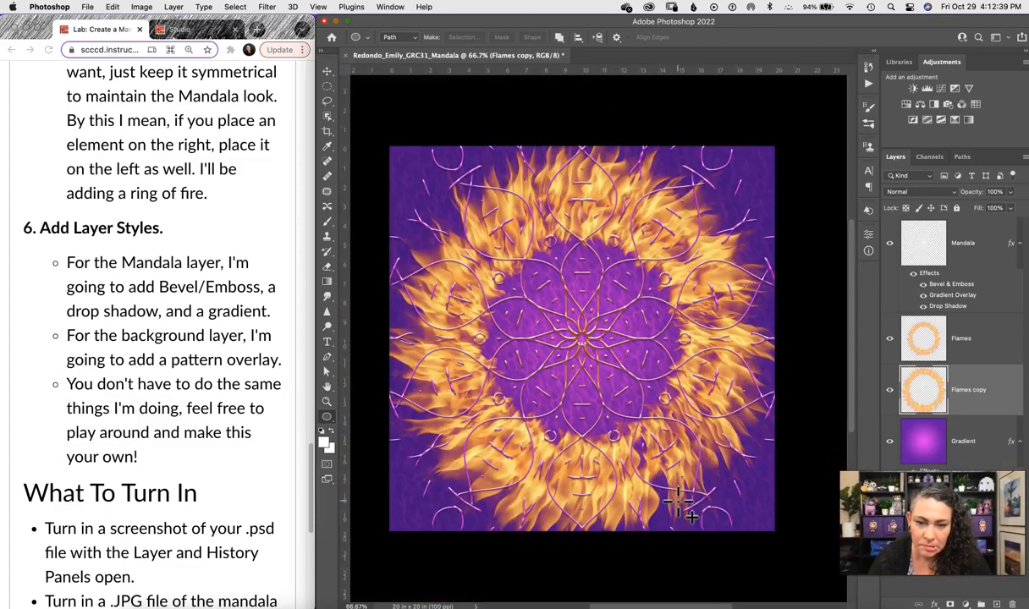
{"action": "key", "text": "super+minus"}
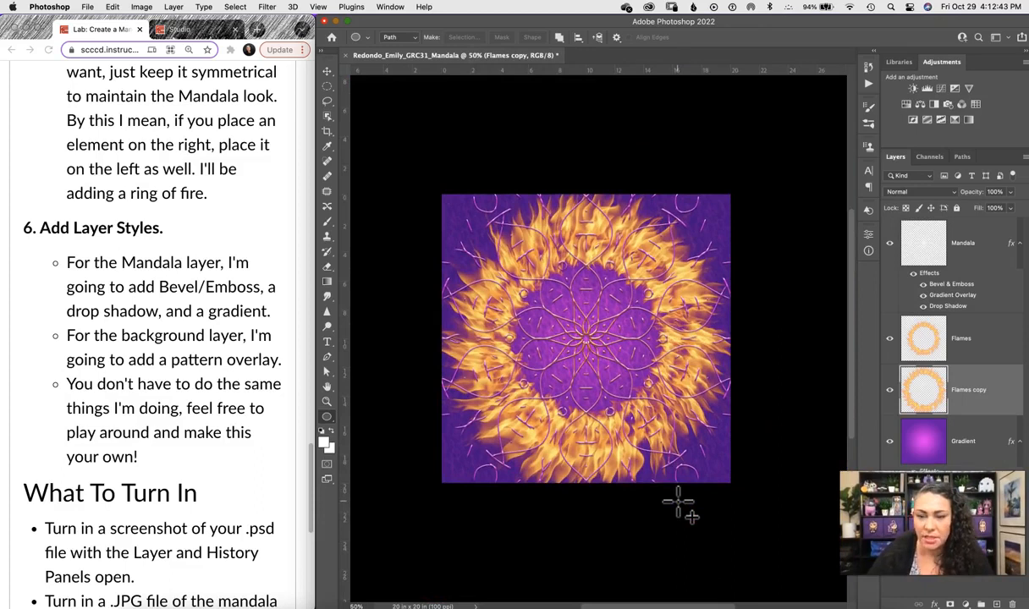
{"action": "left_click", "coordinate": [956, 434]}
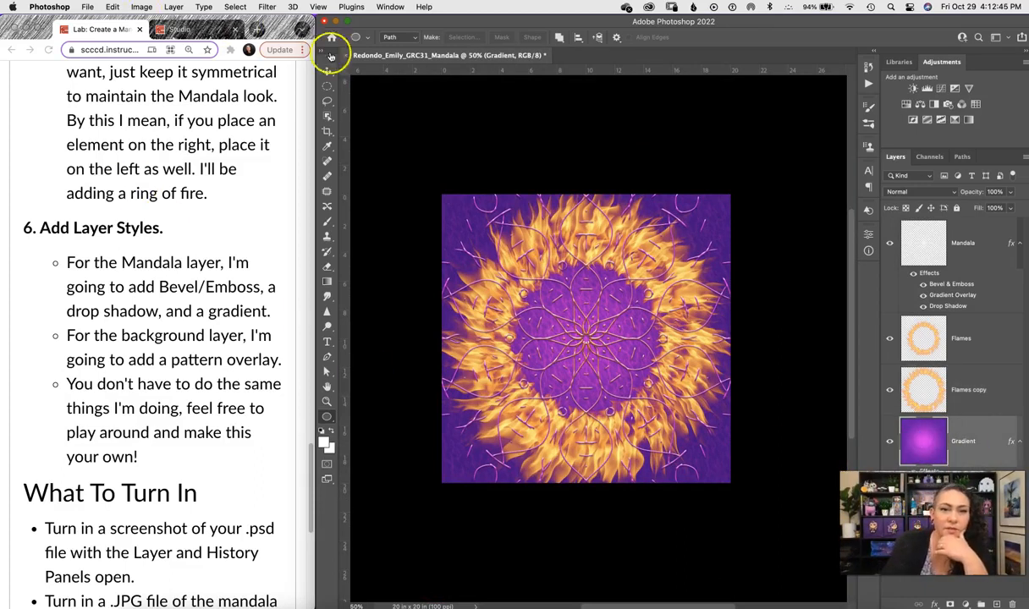
{"action": "key", "text": "g"}
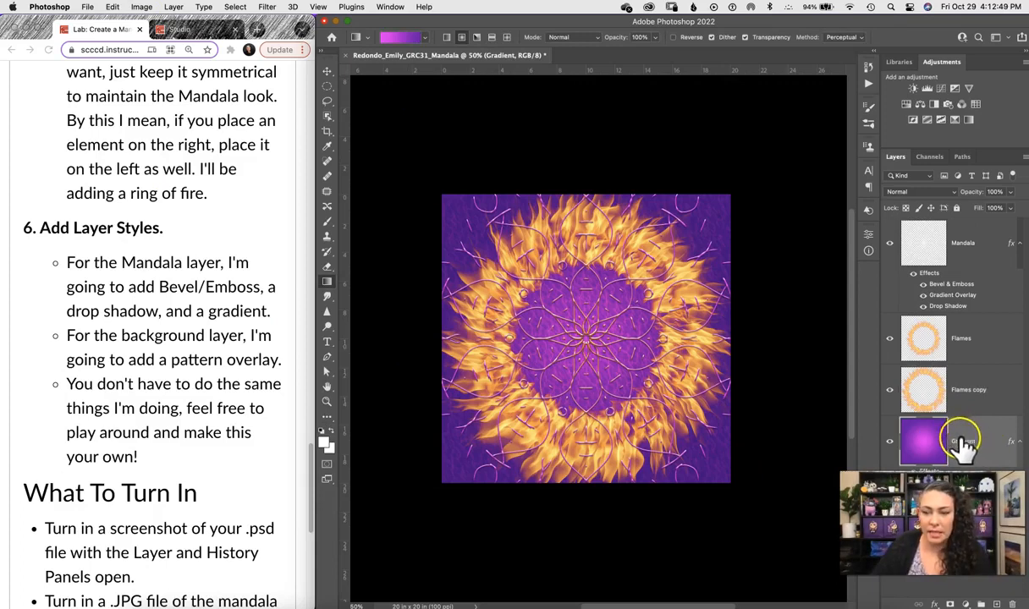
Duplicate the Gradient layer, hide the original, and bring up the gradient colour settings.
{"action": "left_click", "coordinate": [942, 457]}
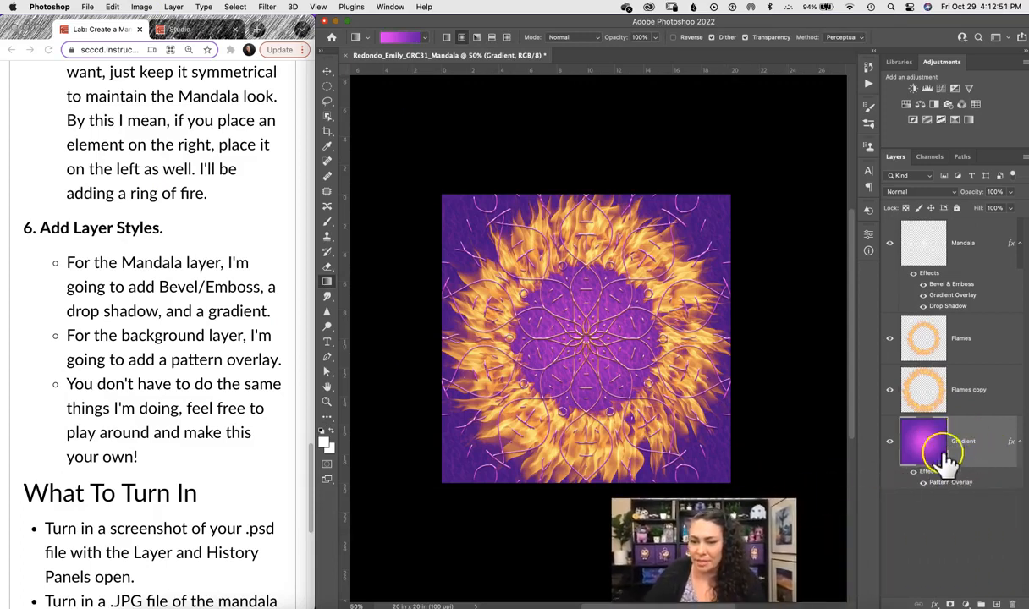
{"action": "key", "text": "super+j"}
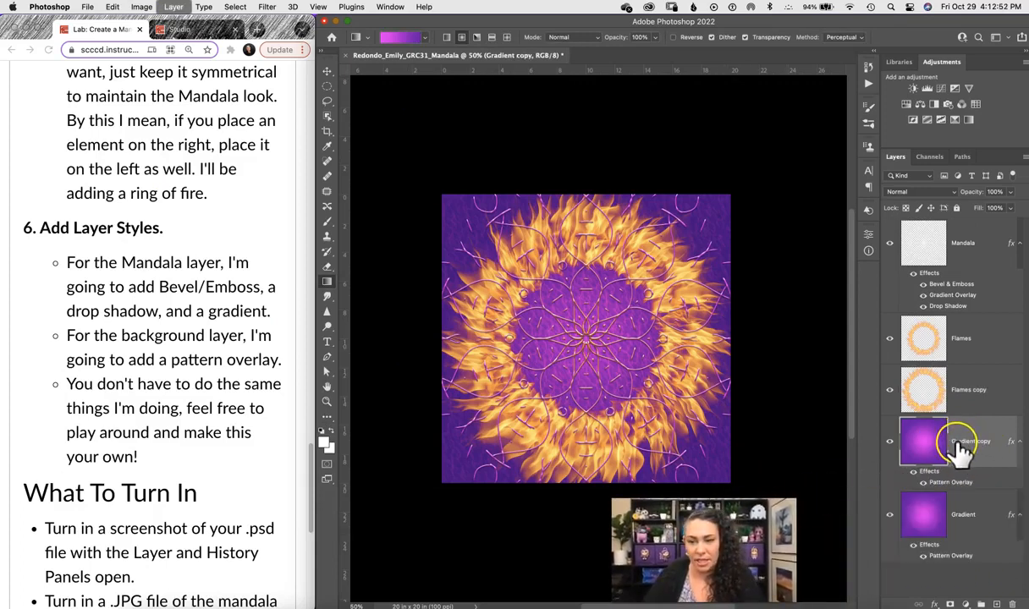
{"action": "left_click", "coordinate": [889, 514]}
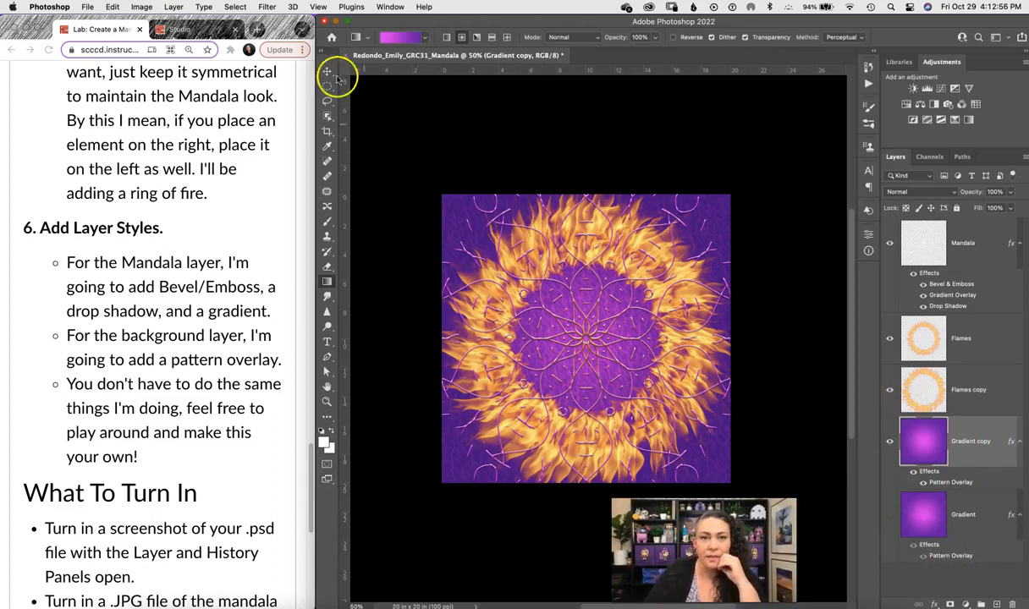
{"action": "left_click", "coordinate": [398, 37]}
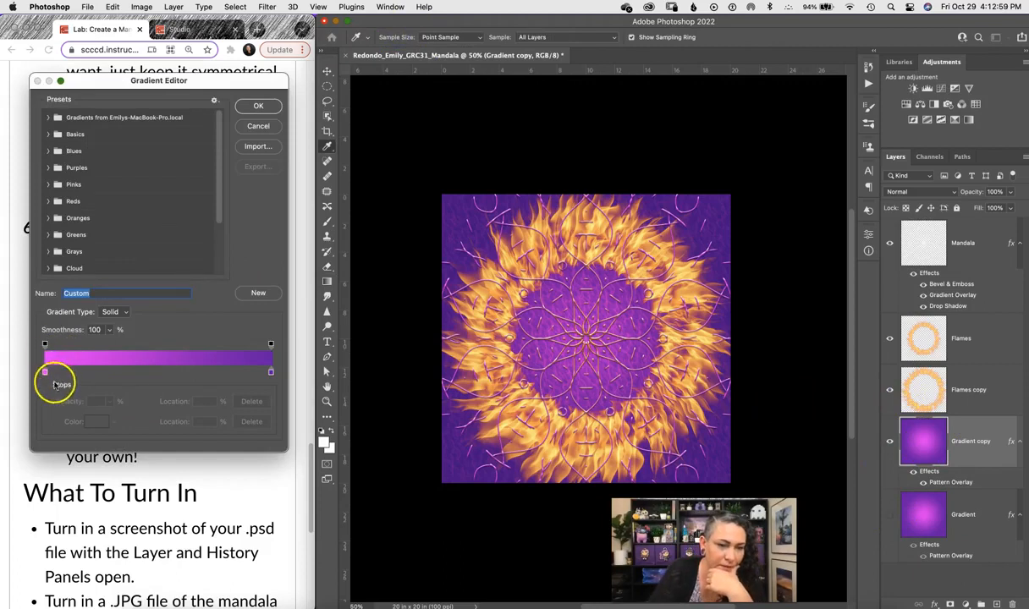
Set the gradient stops to orange at 0% and pink at 37% into purple, removing the extra white stop.
{"action": "left_click", "coordinate": [130, 375]}
{"action": "left_click", "coordinate": [44, 373]}
{"action": "left_click_drag", "start_coordinate": [46, 374], "coordinate": [127, 450]}
{"action": "left_click", "coordinate": [45, 373]}
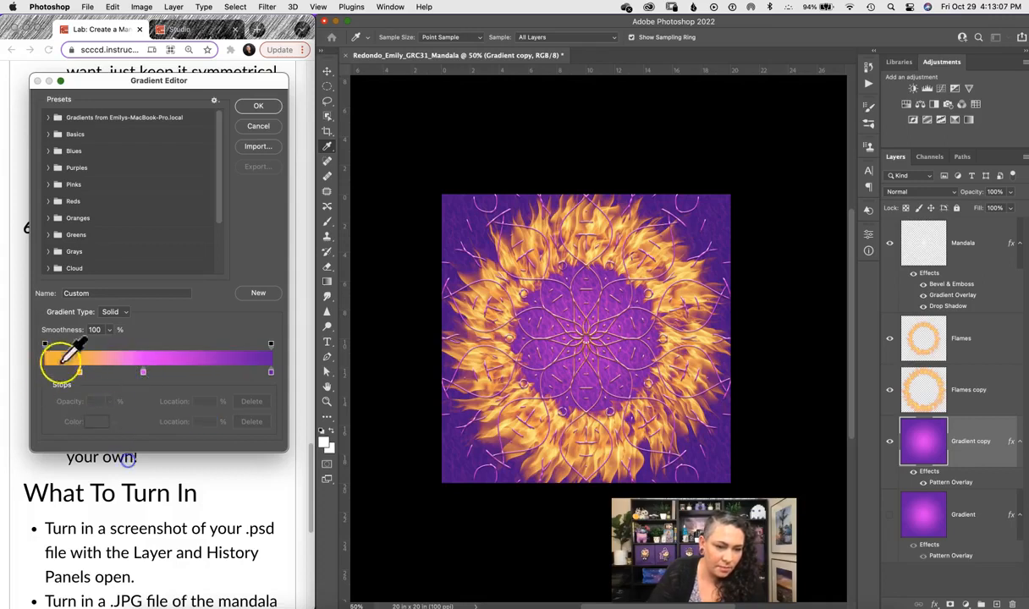
{"action": "left_click", "coordinate": [79, 373]}
{"action": "left_click_drag", "start_coordinate": [43, 376], "coordinate": [44, 374]}
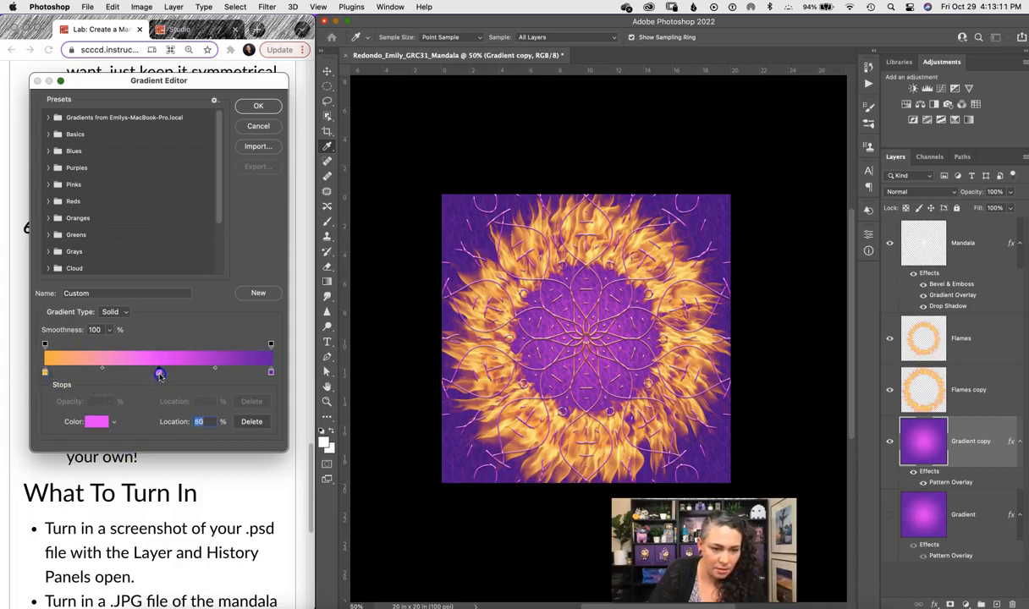
{"action": "left_click_drag", "start_coordinate": [158, 377], "coordinate": [119, 377]}
Paint an orange-centred radial gradient outward from the canvas centre, compare it with the original, then hide guides.
{"action": "left_click", "coordinate": [263, 105]}
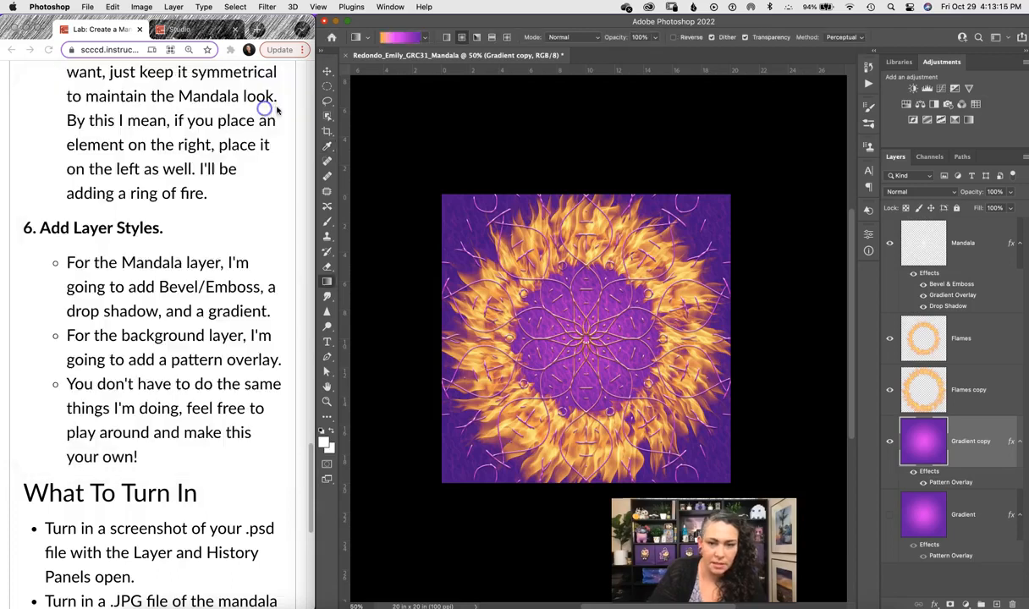
{"action": "key", "text": "super+semicolon"}
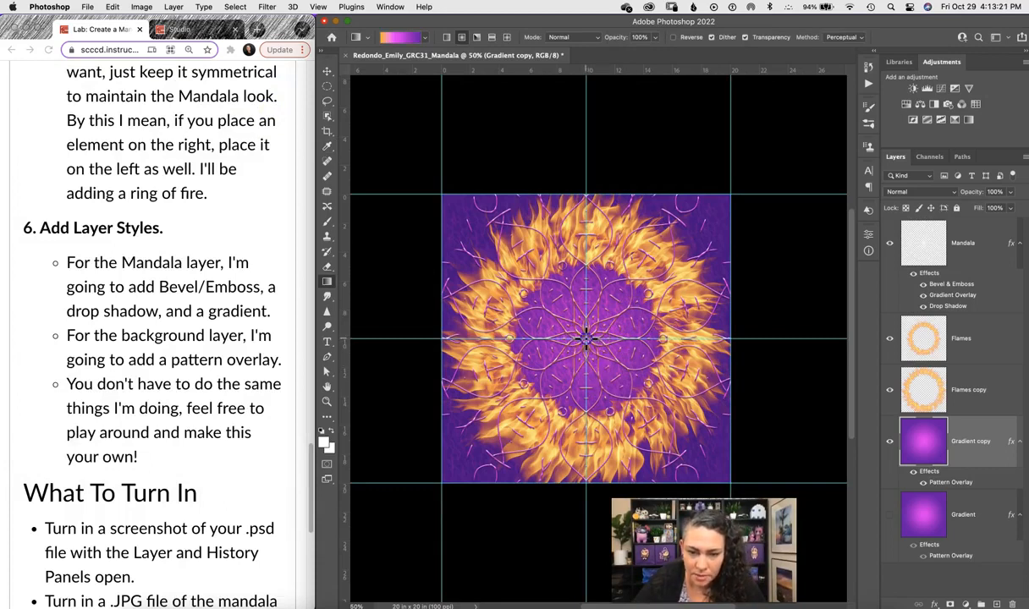
{"action": "left_click_drag", "start_coordinate": [586, 338], "coordinate": [691, 242]}
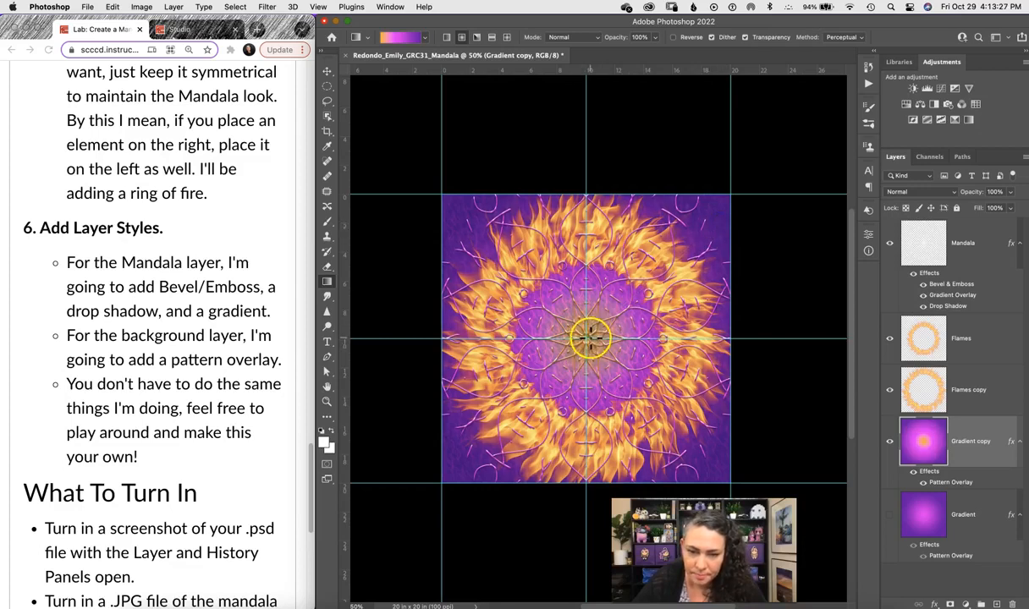
{"action": "left_click_drag", "start_coordinate": [586, 338], "coordinate": [749, 181]}
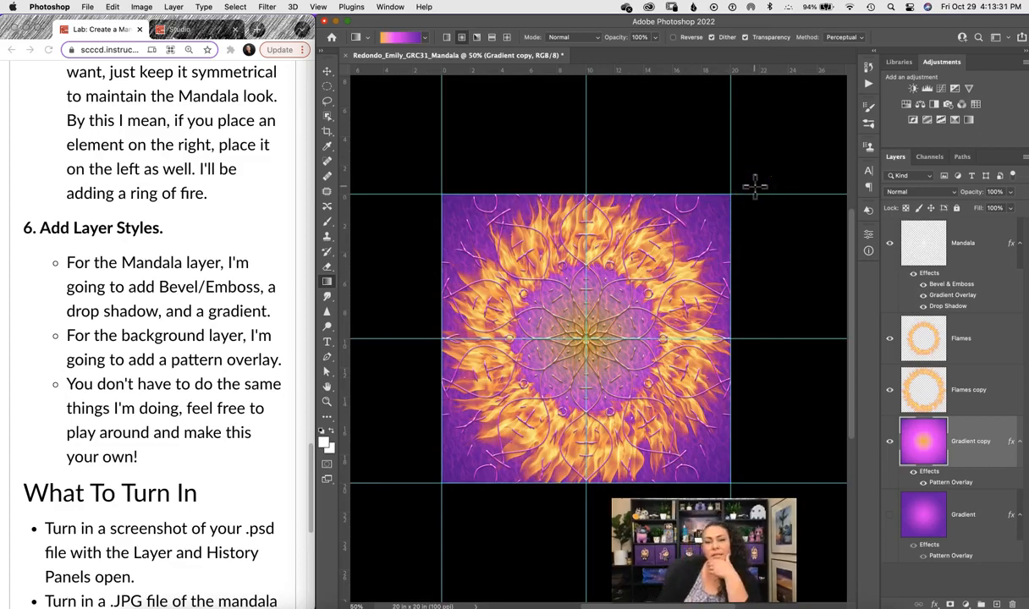
{"action": "left_click", "coordinate": [890, 514]}
{"action": "left_click", "coordinate": [890, 441]}
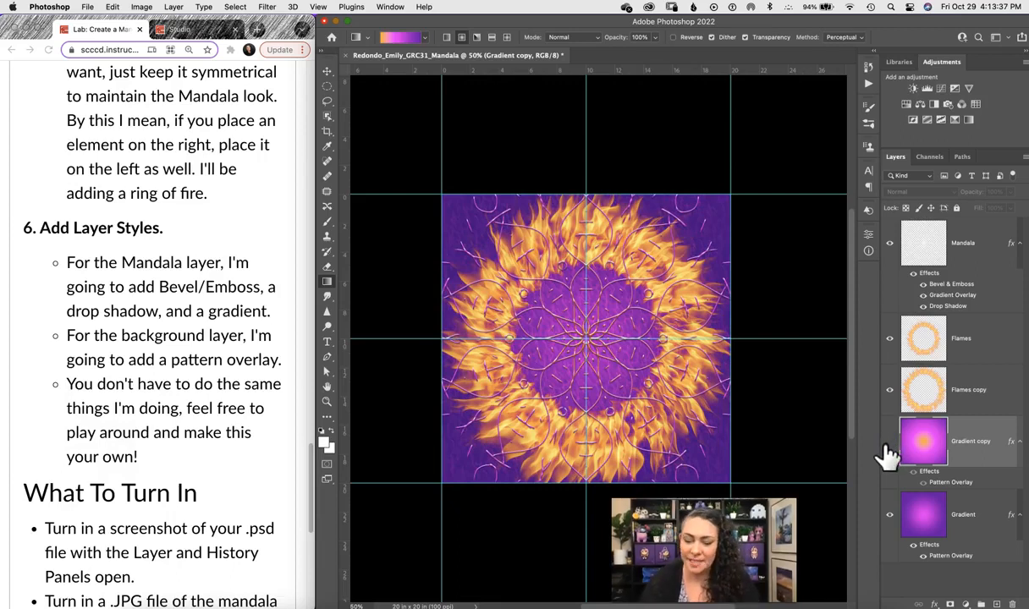
{"action": "key", "text": "super+semicolon"}
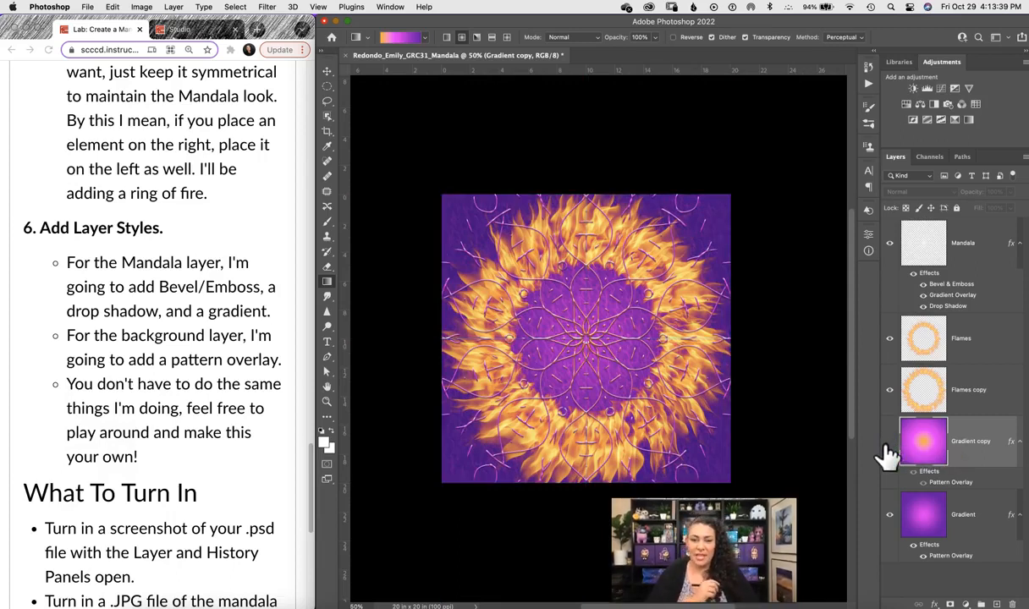